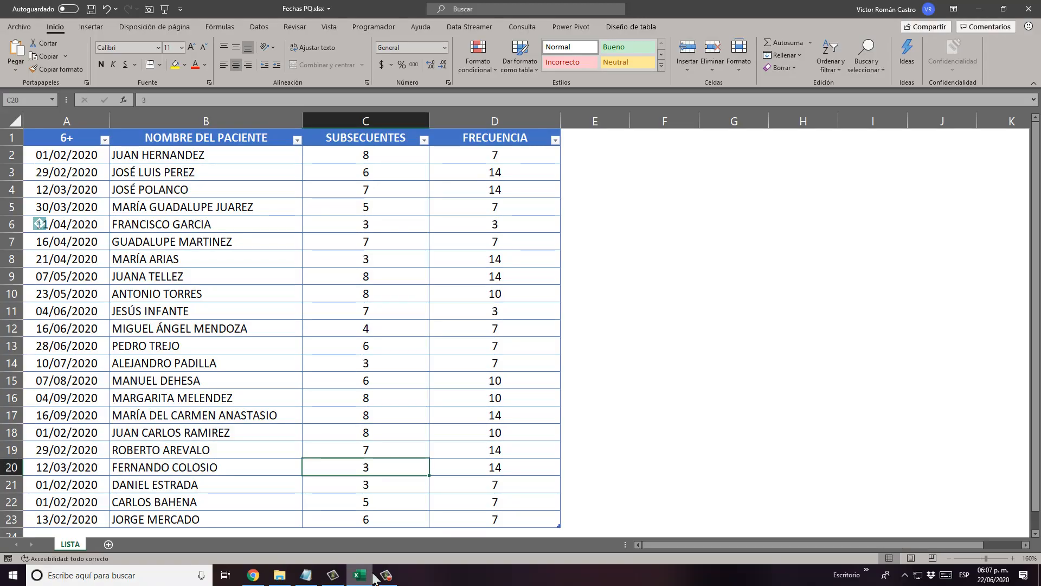
# Rename the header of the date column in cell A1 to INICIAL.
pyautogui.click(264, 327)
pyautogui.click(237, 210)
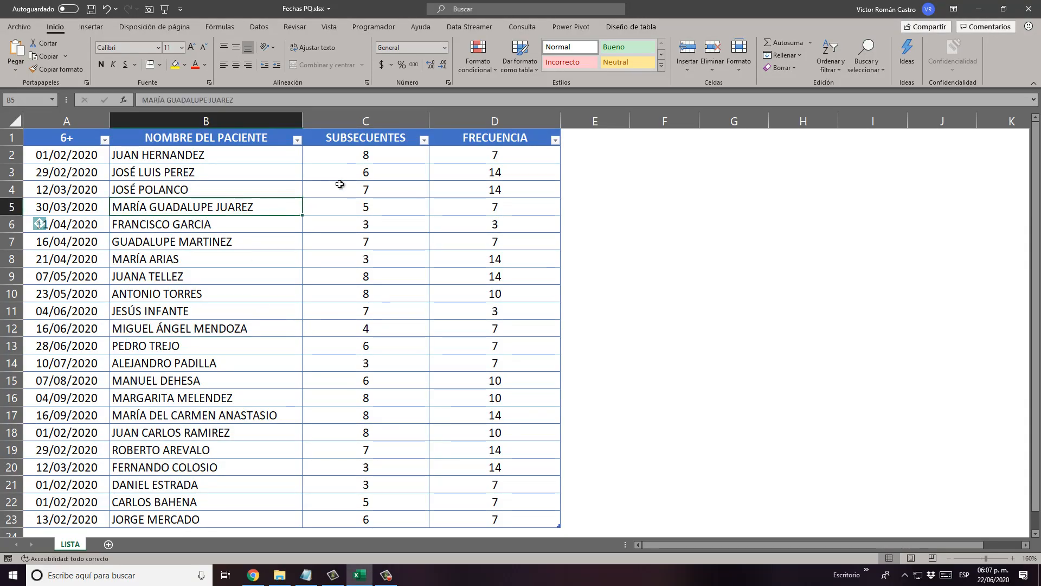
pyautogui.click(61, 139)
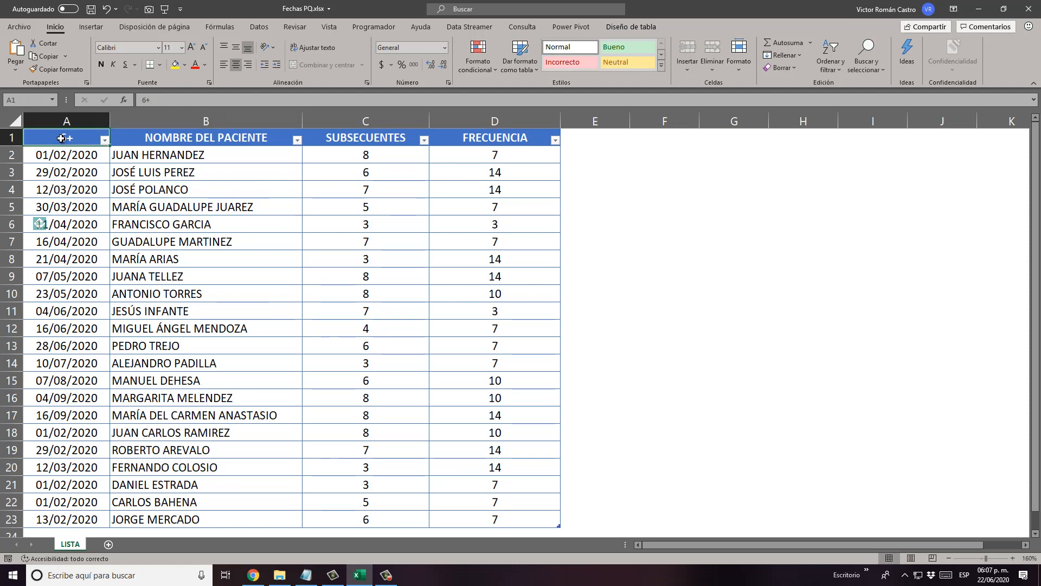
pyautogui.write('FECHA')
pyautogui.hotkey('ctrl', 'Return')
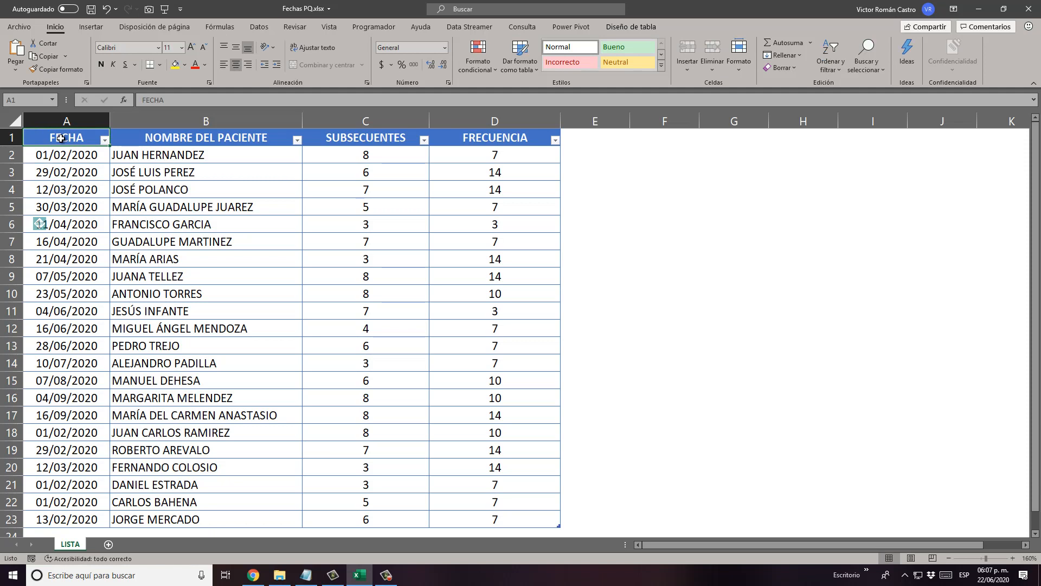
pyautogui.write('IICIAL')
pyautogui.press('BackSpace')
pyautogui.press('BackSpace')
pyautogui.press('BackSpace')
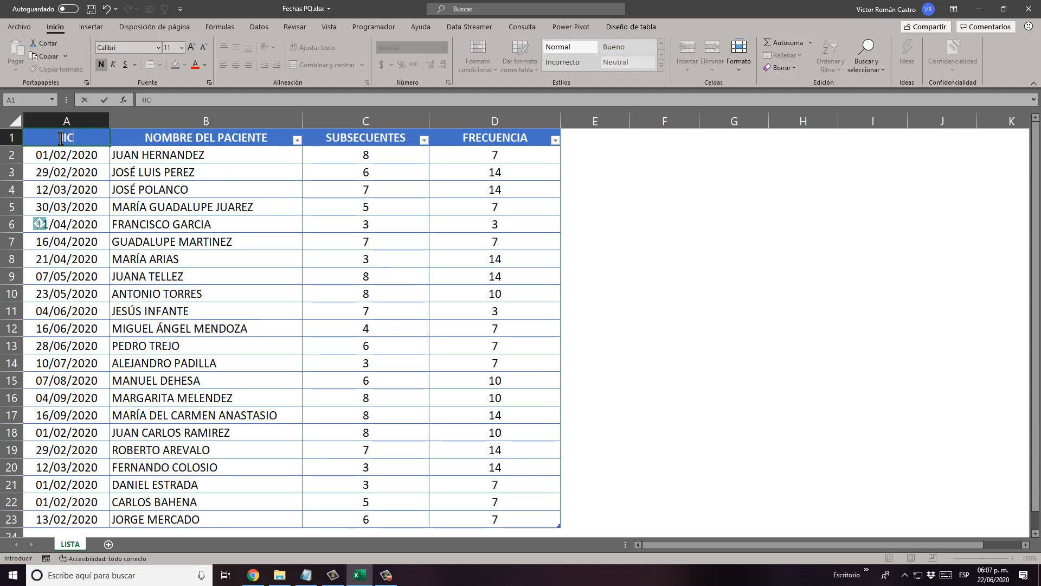
pyautogui.write('NICIAL')
pyautogui.press('Return')
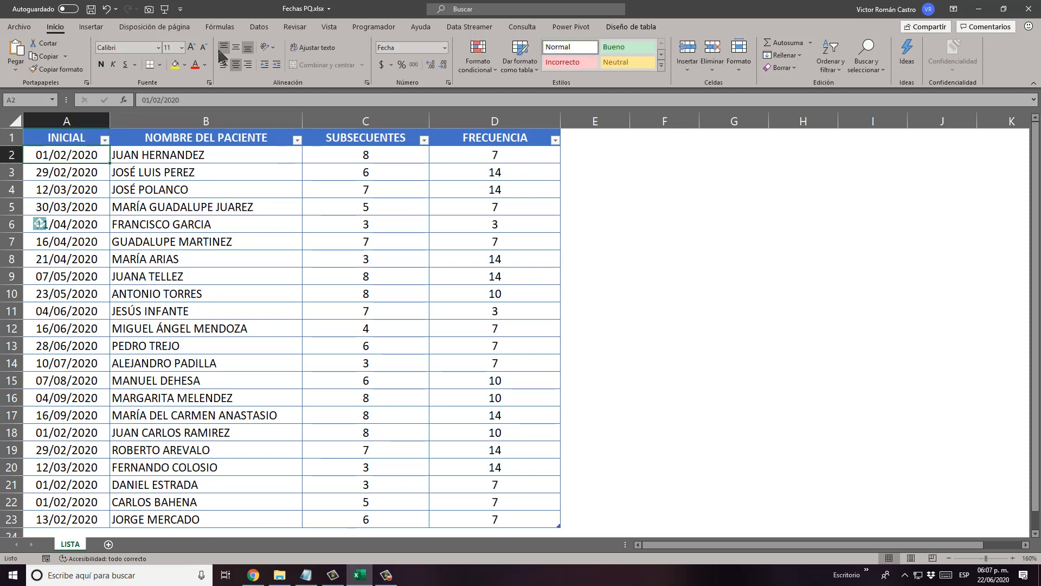
# Review the table's INICIAL, NOMBRE DEL PACIENTE, SUBSECUENTES and FRECUENCIA columns down to row 23.
pyautogui.click(81, 139)
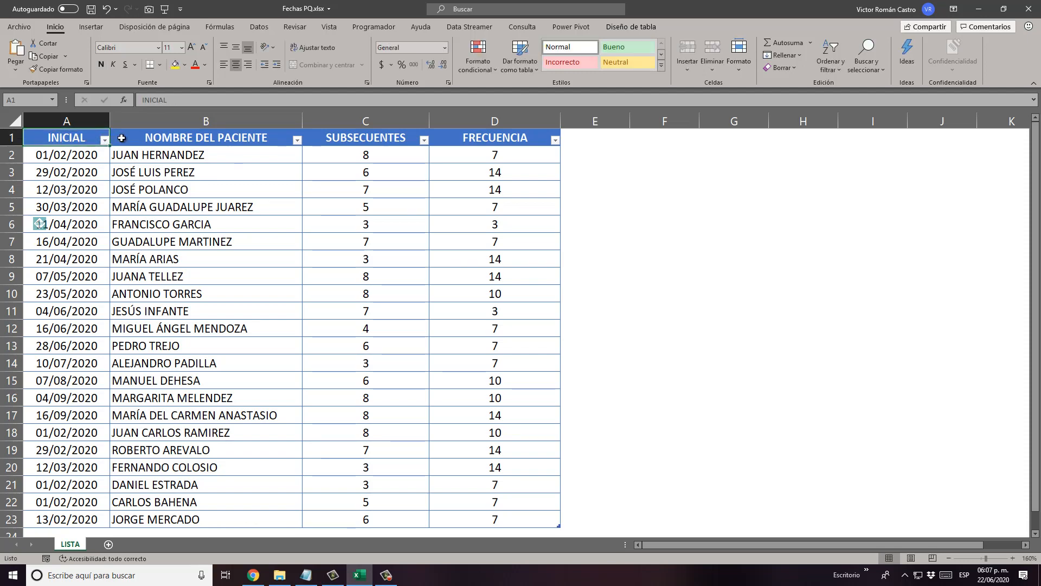
pyautogui.moveTo(82, 138); pyautogui.dragTo(33, 151)
pyautogui.click(61, 151)
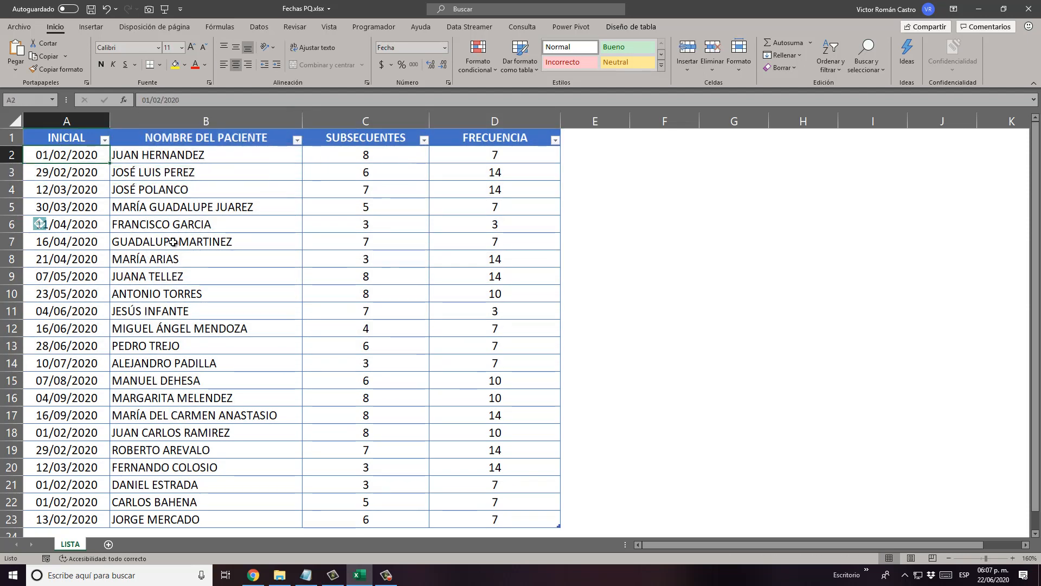
pyautogui.moveTo(90, 155); pyautogui.dragTo(77, 520)
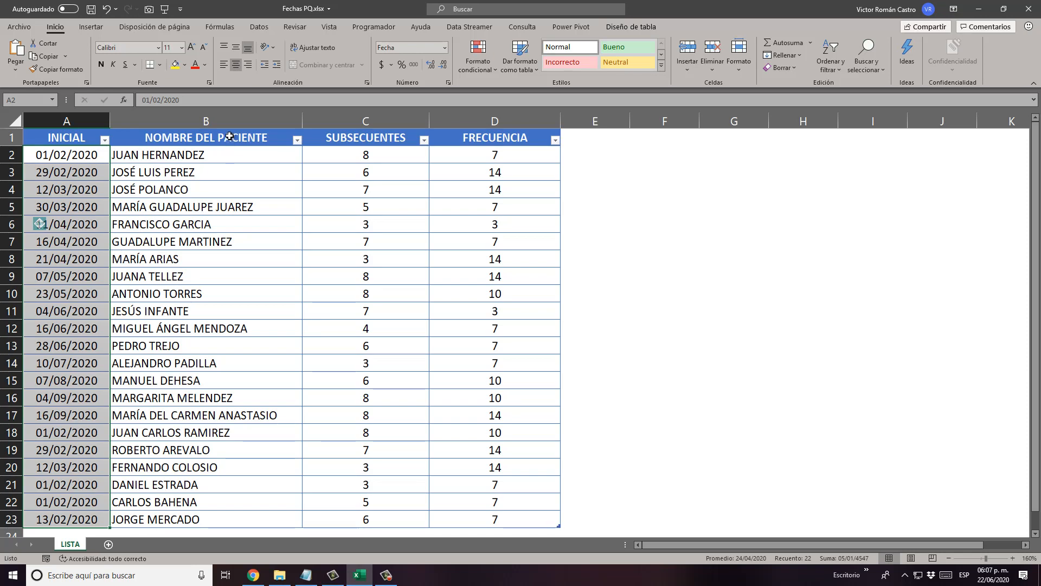
pyautogui.moveTo(229, 137); pyautogui.dragTo(245, 522)
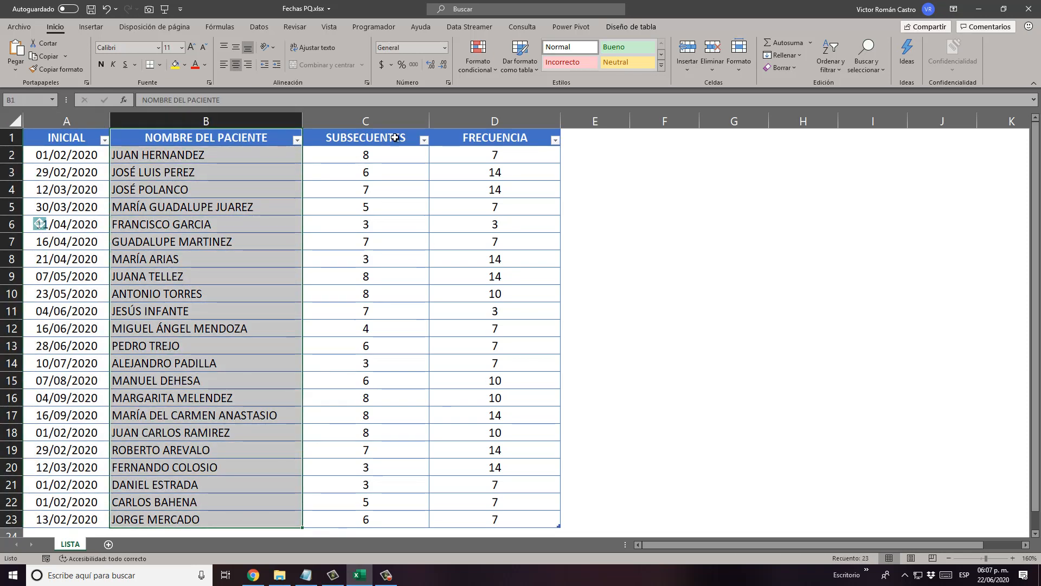
pyautogui.moveTo(396, 138); pyautogui.dragTo(367, 517)
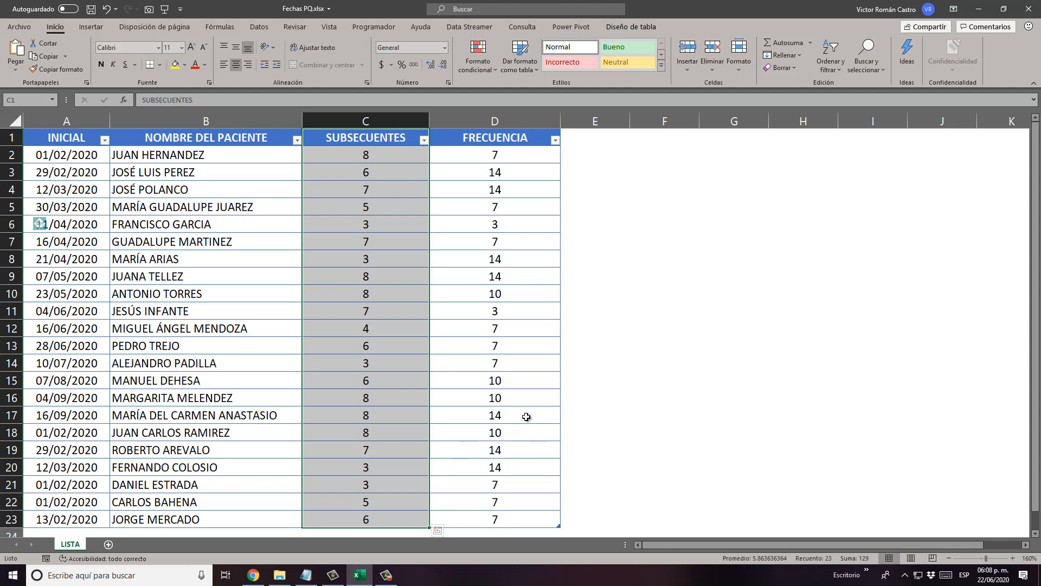
pyautogui.click(515, 137)
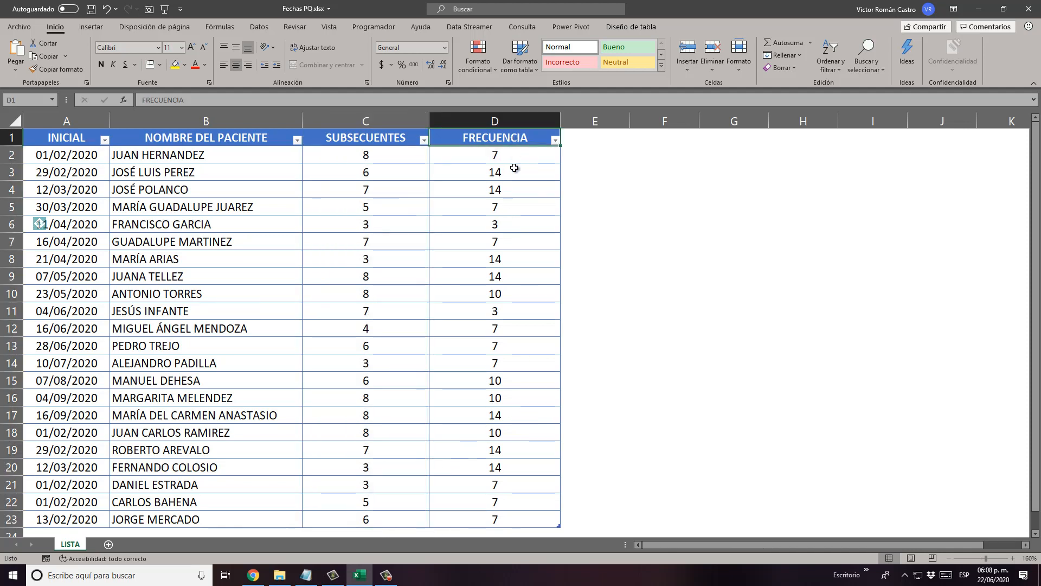
pyautogui.moveTo(514, 168); pyautogui.dragTo(490, 519)
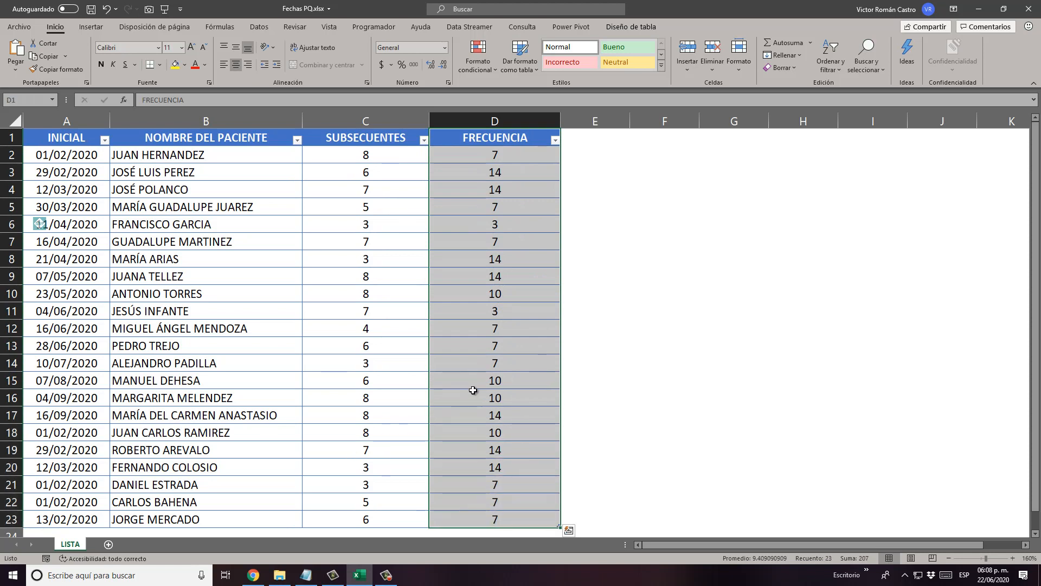
pyautogui.click(493, 142)
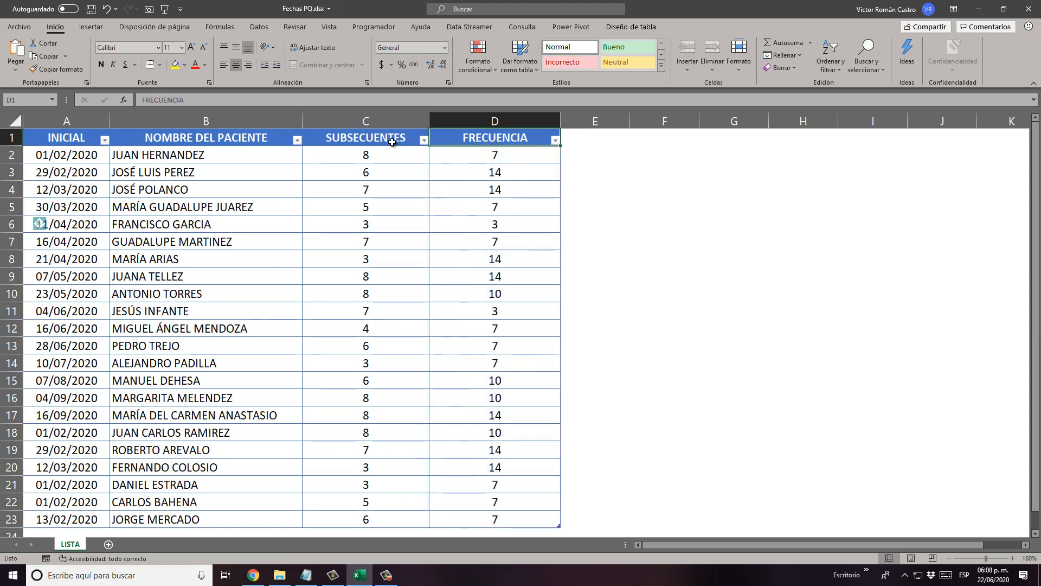
pyautogui.click(90, 138)
pyautogui.click(506, 152)
pyautogui.click(506, 173)
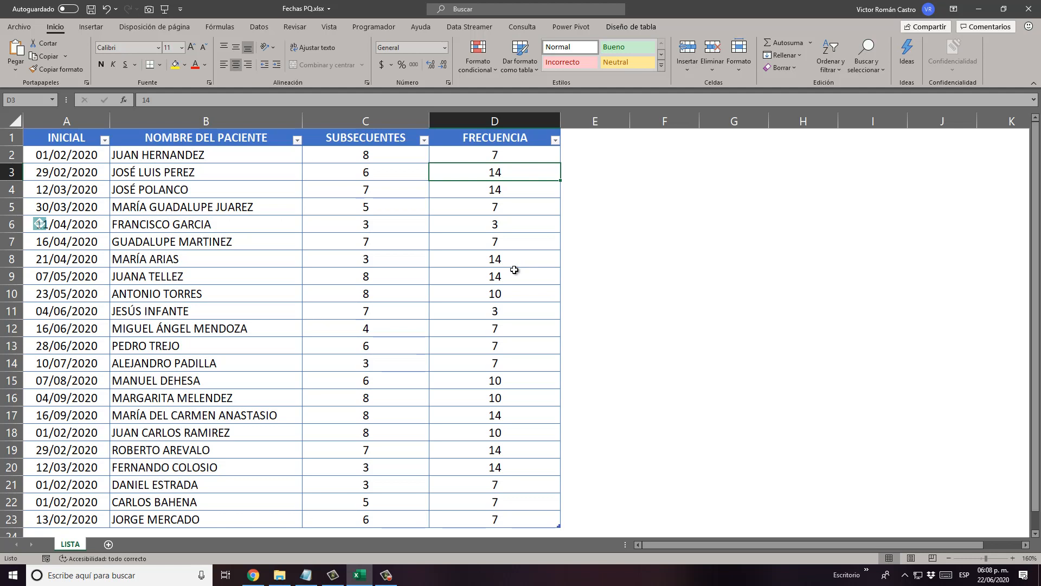
pyautogui.click(77, 137)
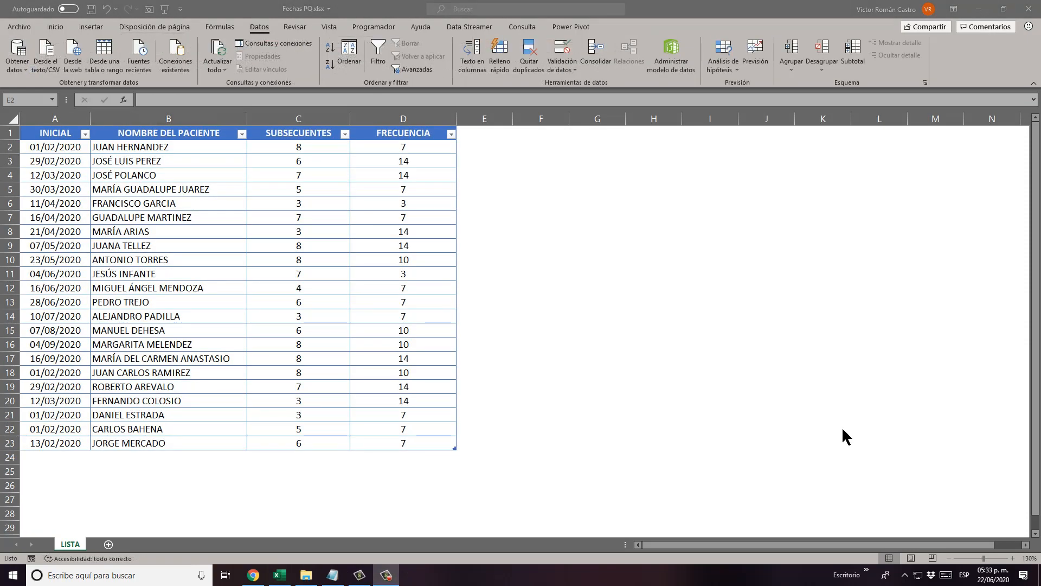
# Examine the initial date, number of subsequent visits and frequency for the patients in rows 2 and 3.
pyautogui.click(118, 185)
pyautogui.click(40, 147)
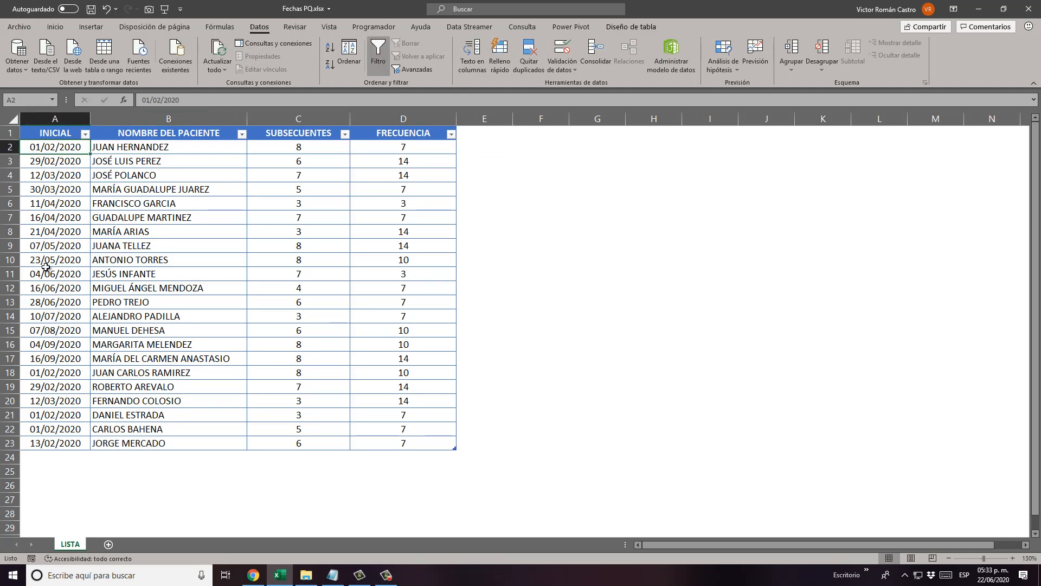
pyautogui.scroll(5, 113, 280)
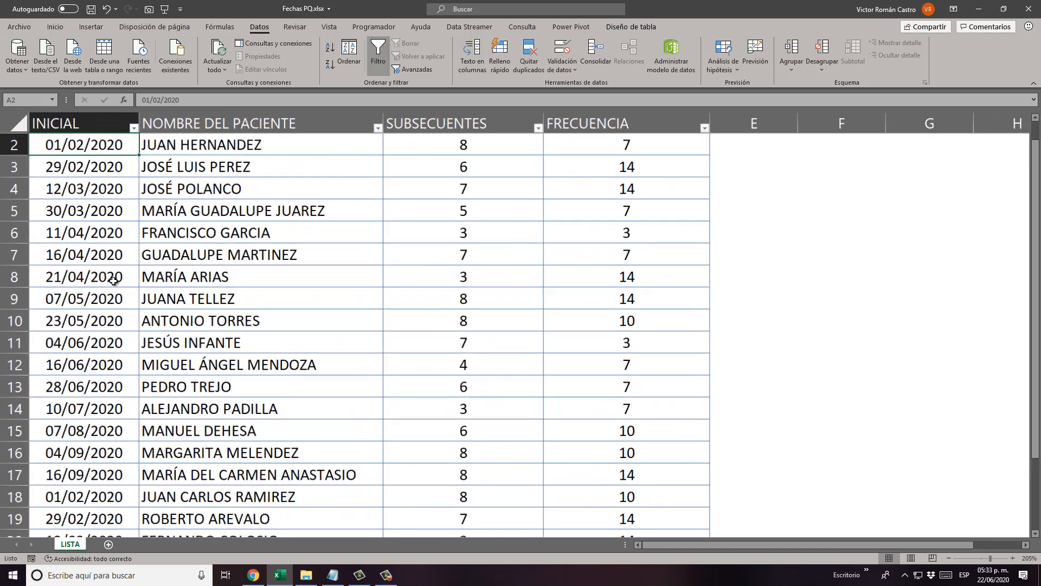
pyautogui.scroll(1, 113, 280)
pyautogui.click(285, 165)
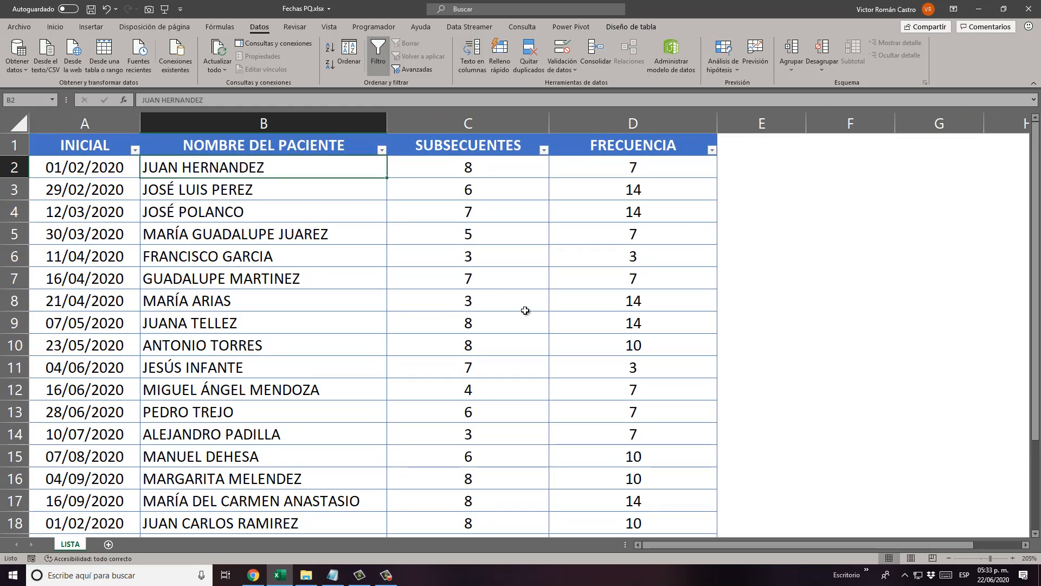
pyautogui.click(491, 164)
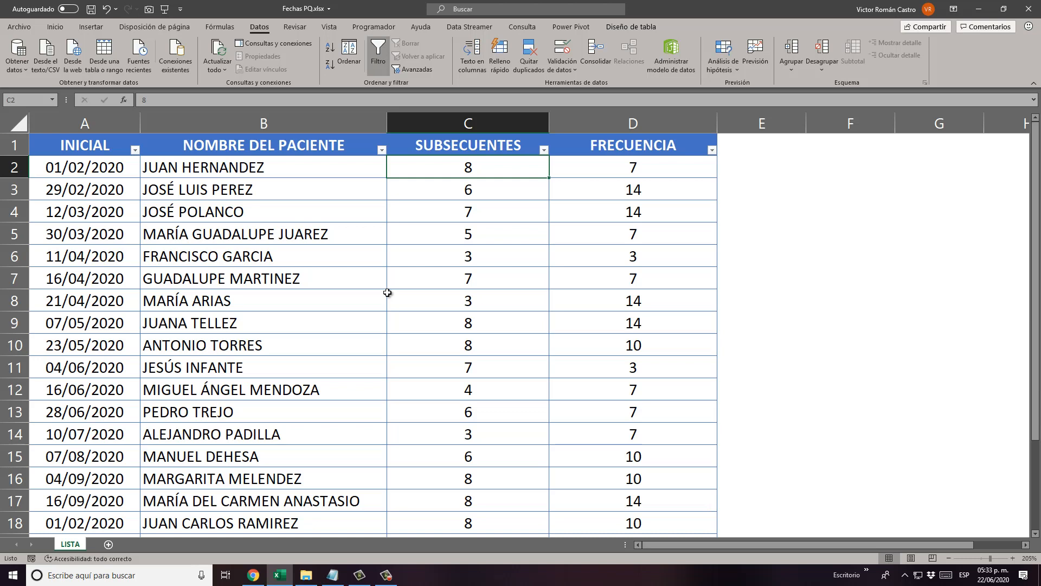
pyautogui.click(611, 163)
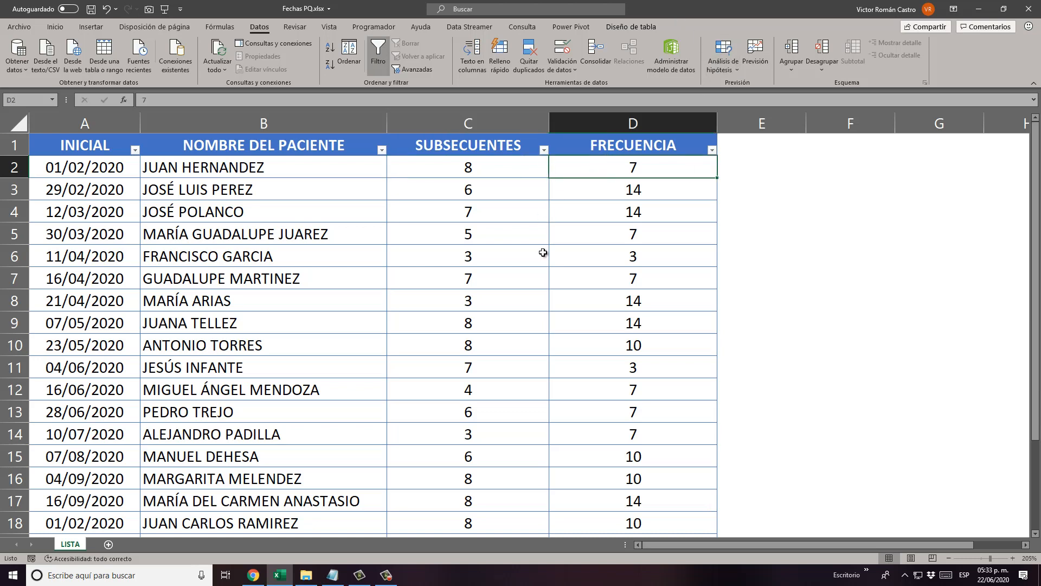
pyautogui.click(97, 187)
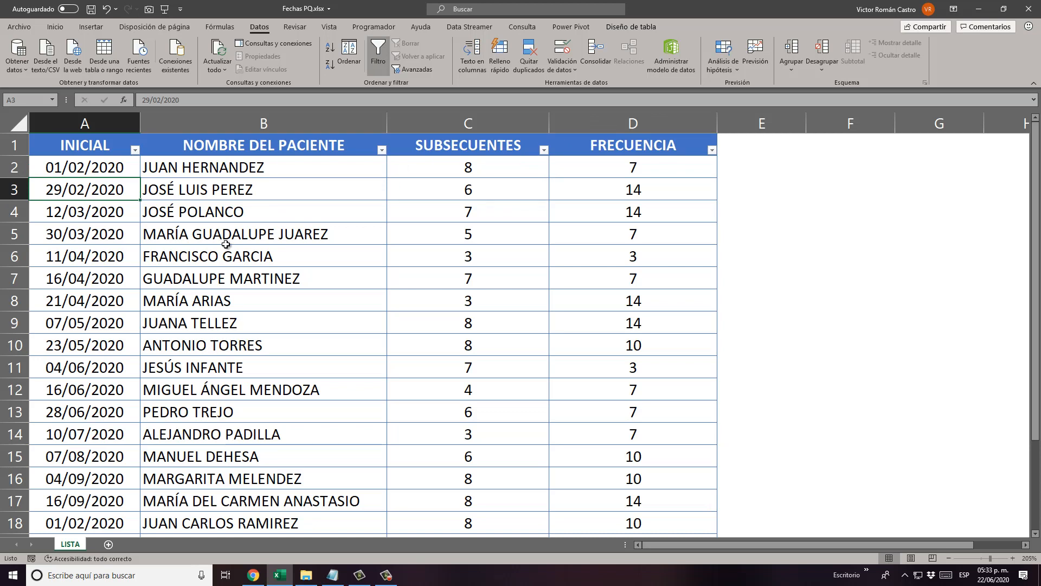
pyautogui.click(513, 194)
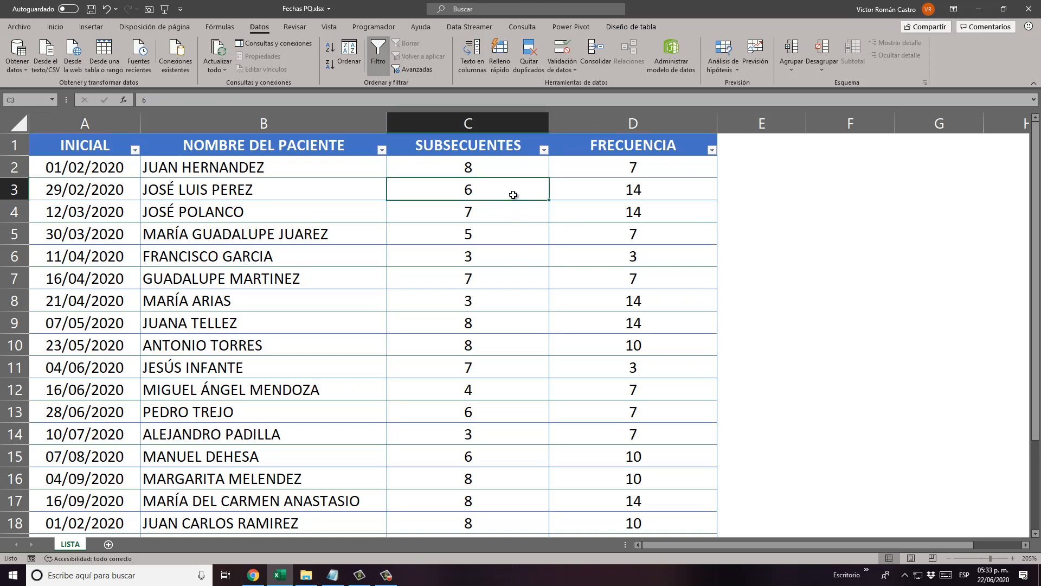
pyautogui.click(621, 189)
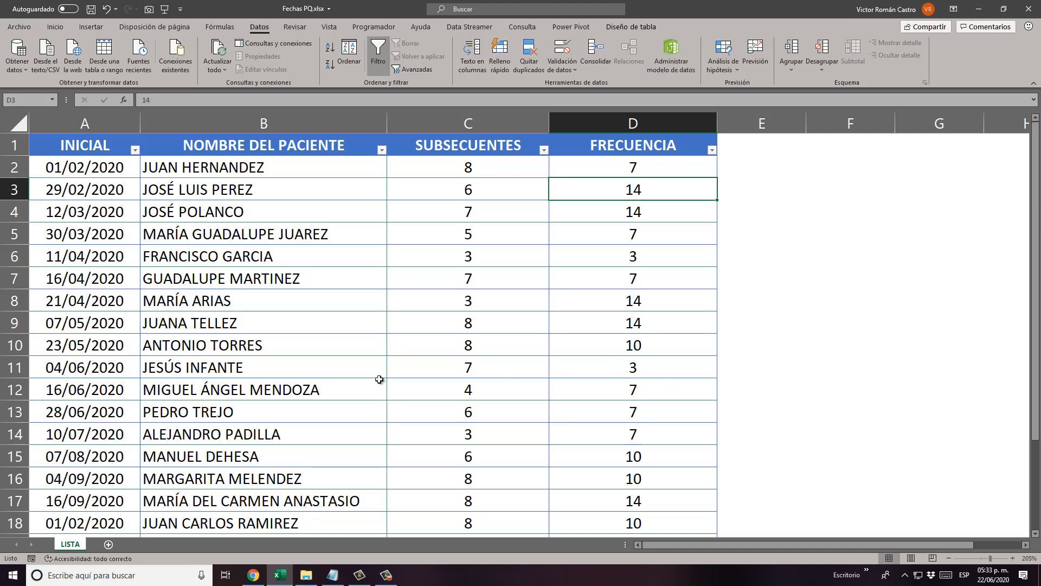
# Compare the subsequent visits and frequency of the patients in rows 10 and 11, and recheck row 2.
pyautogui.click(68, 339)
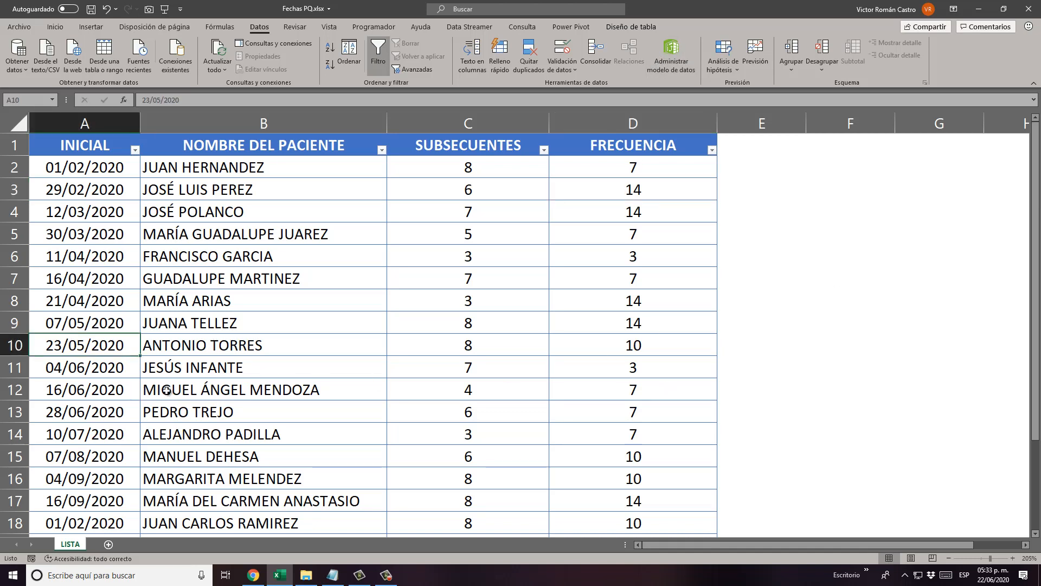
pyautogui.click(279, 340)
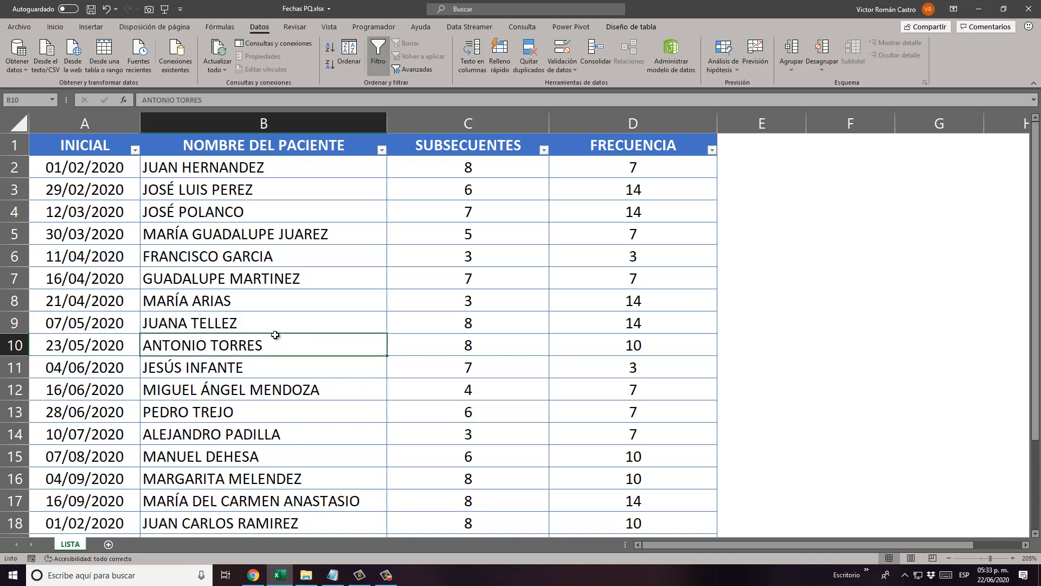
pyautogui.click(470, 344)
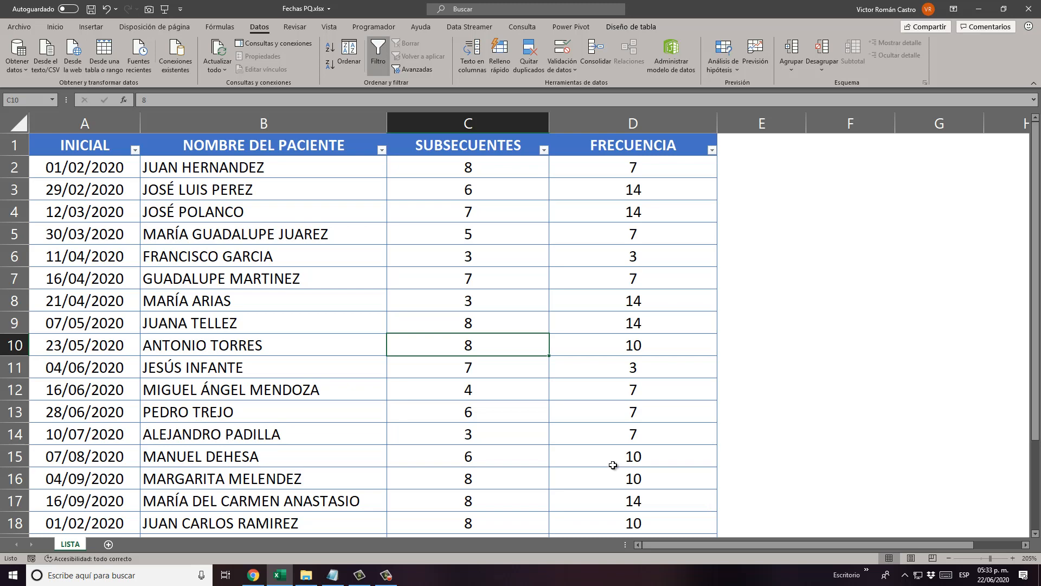
pyautogui.click(645, 357)
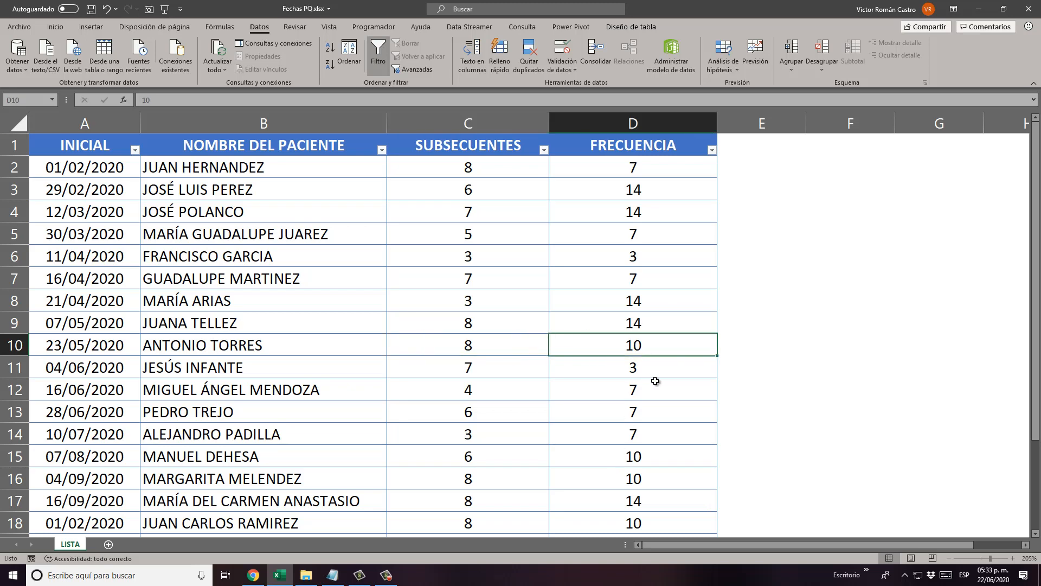
pyautogui.scroll(-1, 729, 367)
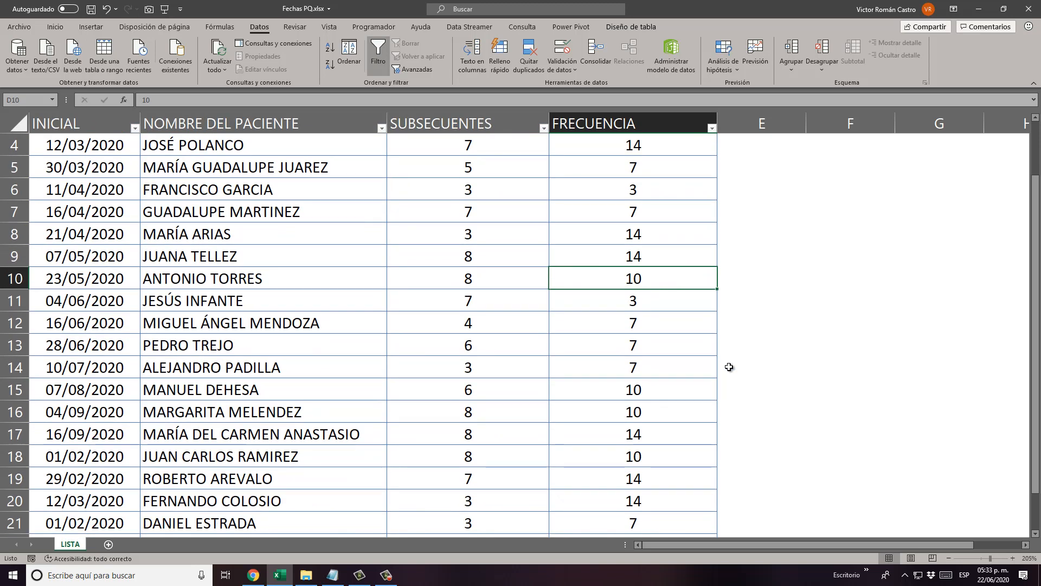
pyautogui.scroll(1, 604, 361)
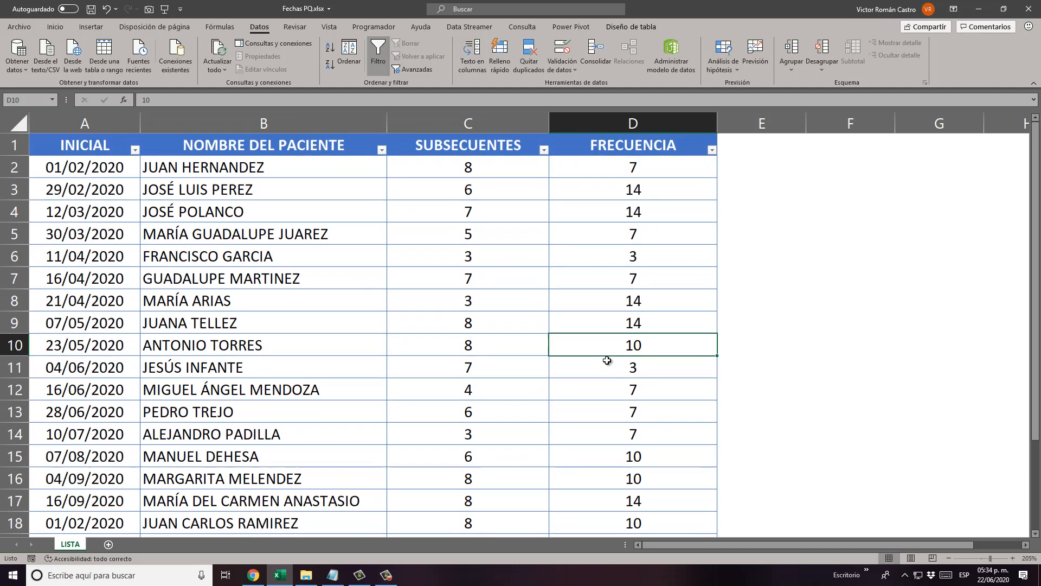
pyautogui.click(211, 370)
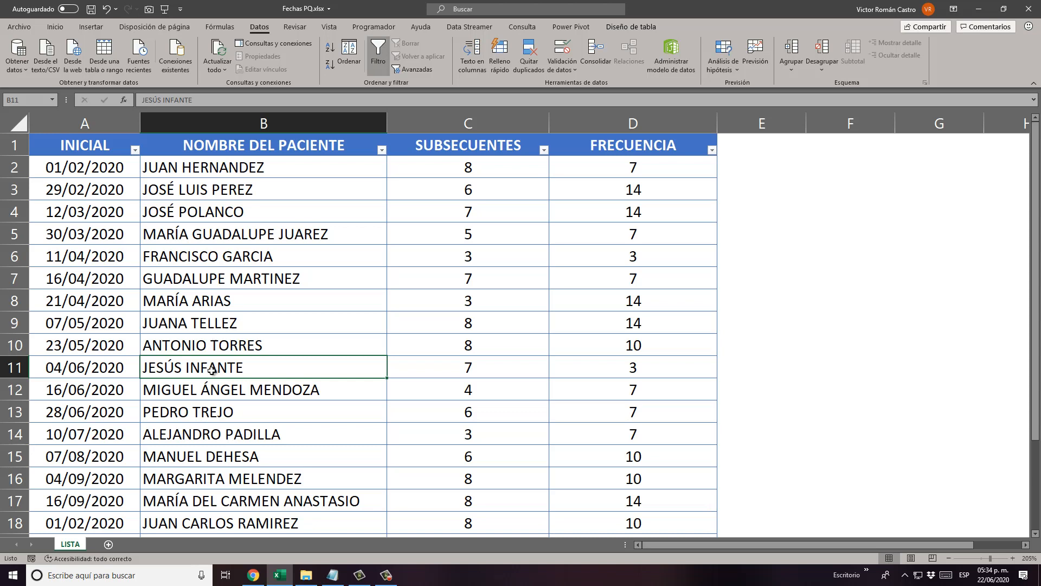
pyautogui.click(473, 368)
pyautogui.click(667, 366)
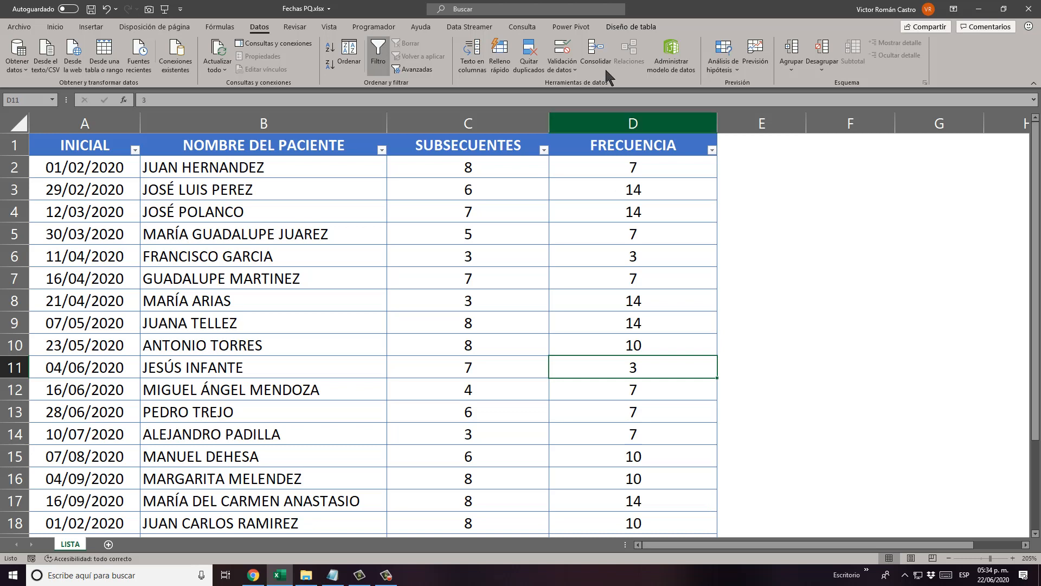
pyautogui.click(115, 171)
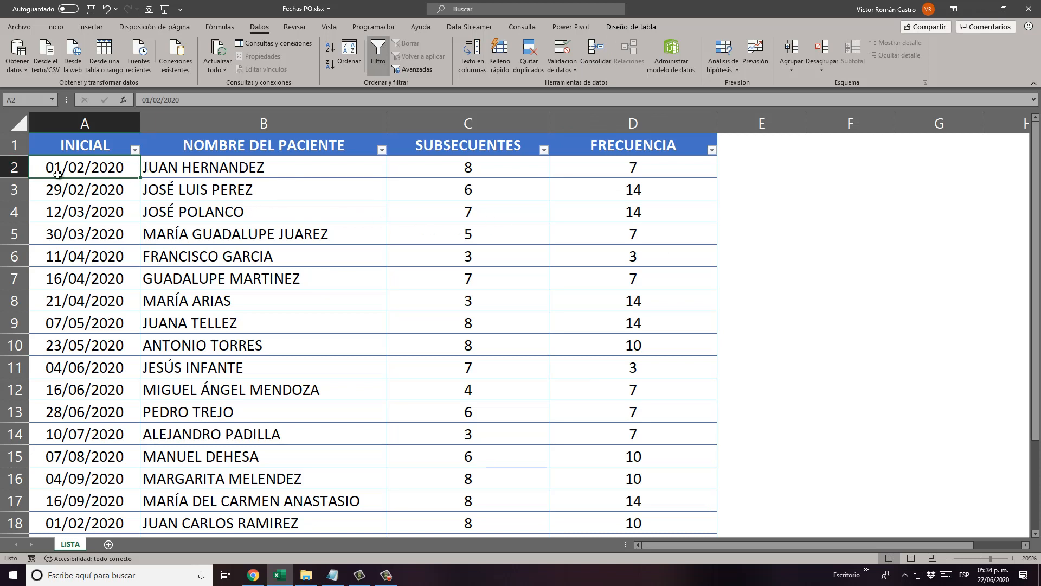
pyautogui.click(603, 171)
pyautogui.click(493, 165)
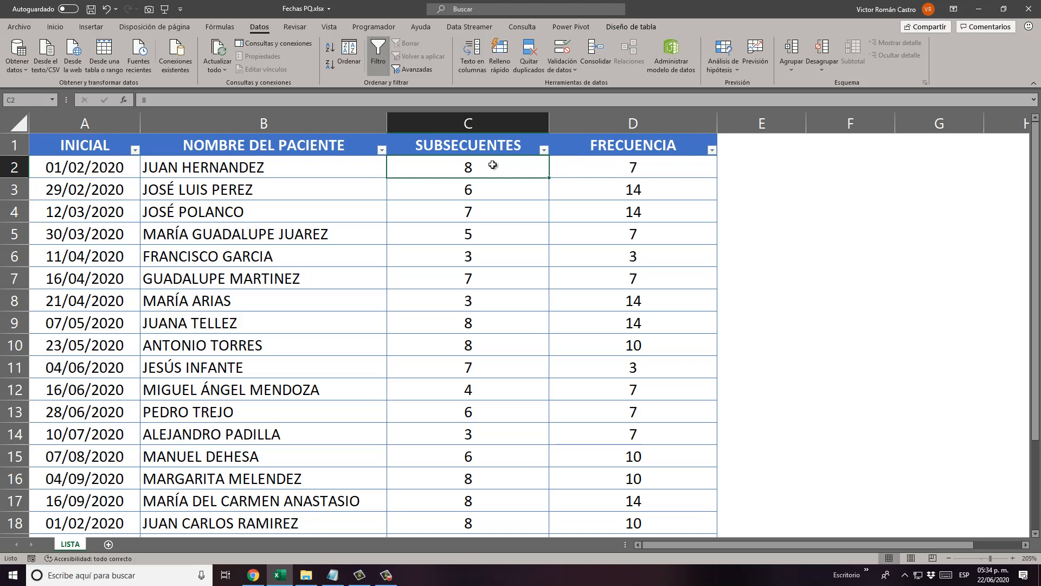
pyautogui.click(650, 170)
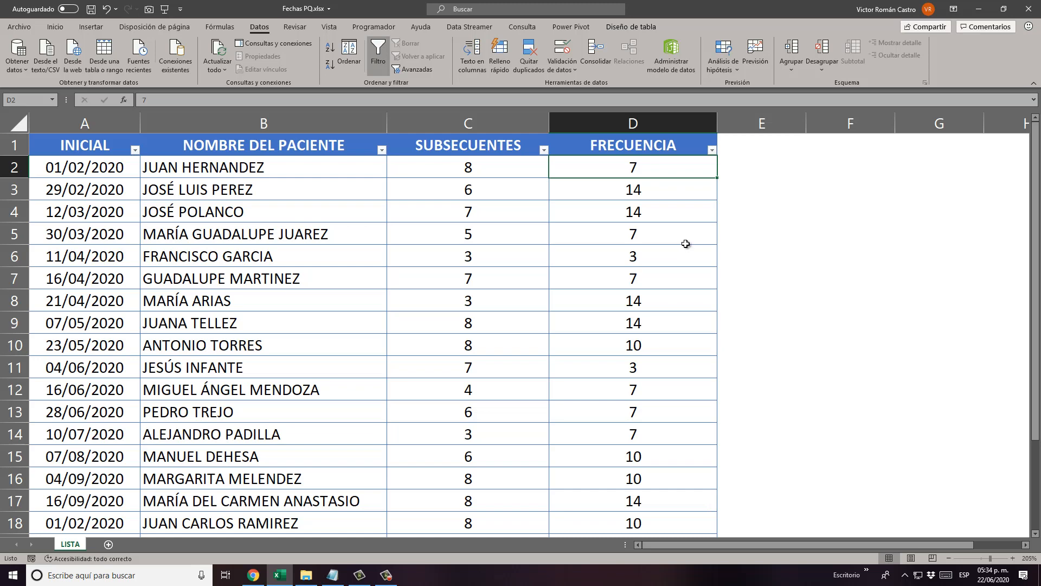
pyautogui.scroll(-3, 684, 244)
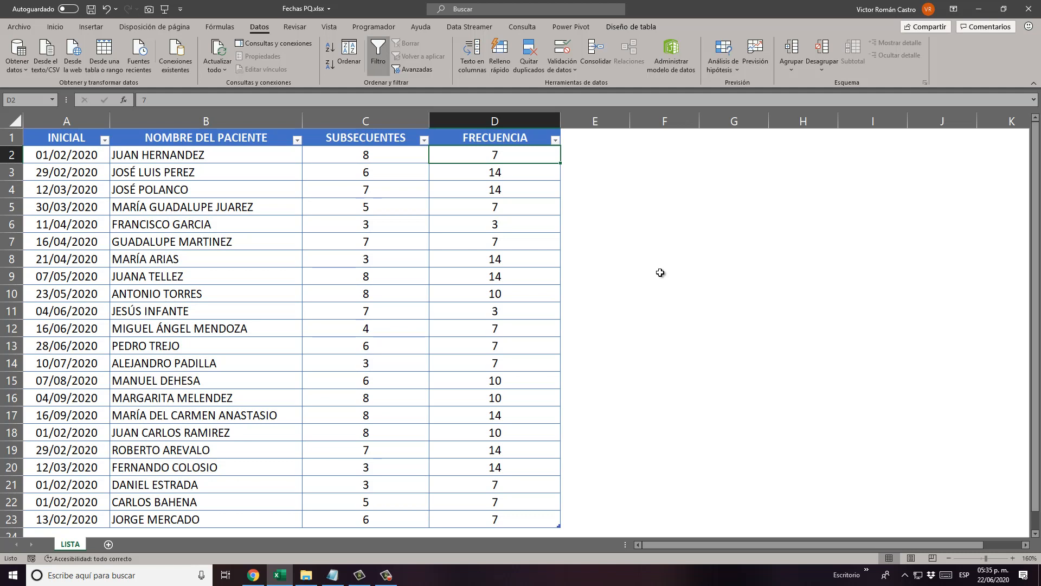
# Load the whole patient table into the Power Query Editor as a query from a table or range.
pyautogui.click(74, 135)
pyautogui.moveTo(74, 134); pyautogui.dragTo(487, 509)
pyautogui.click(638, 26)
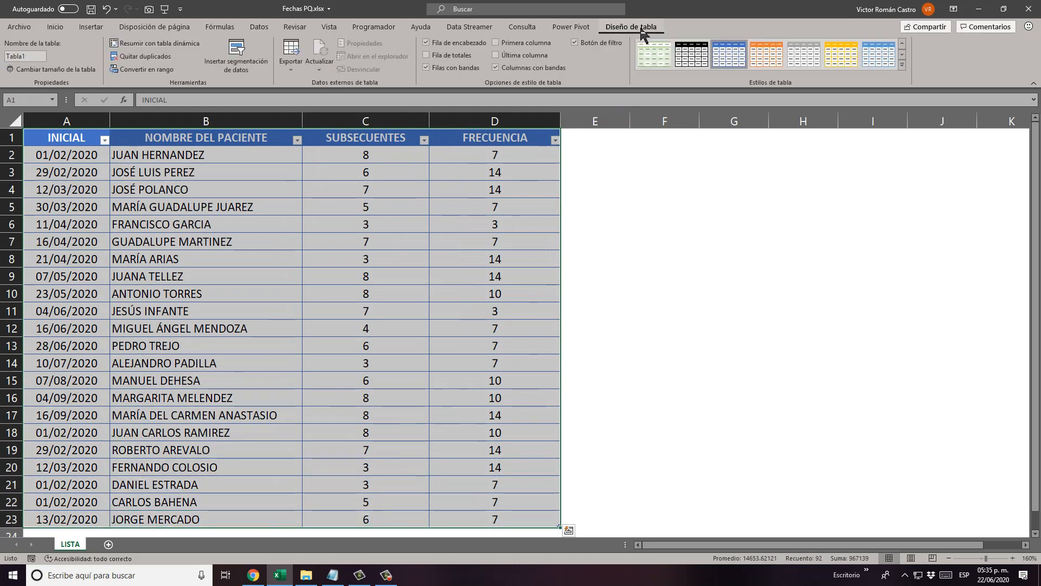
pyautogui.click(247, 207)
pyautogui.click(218, 171)
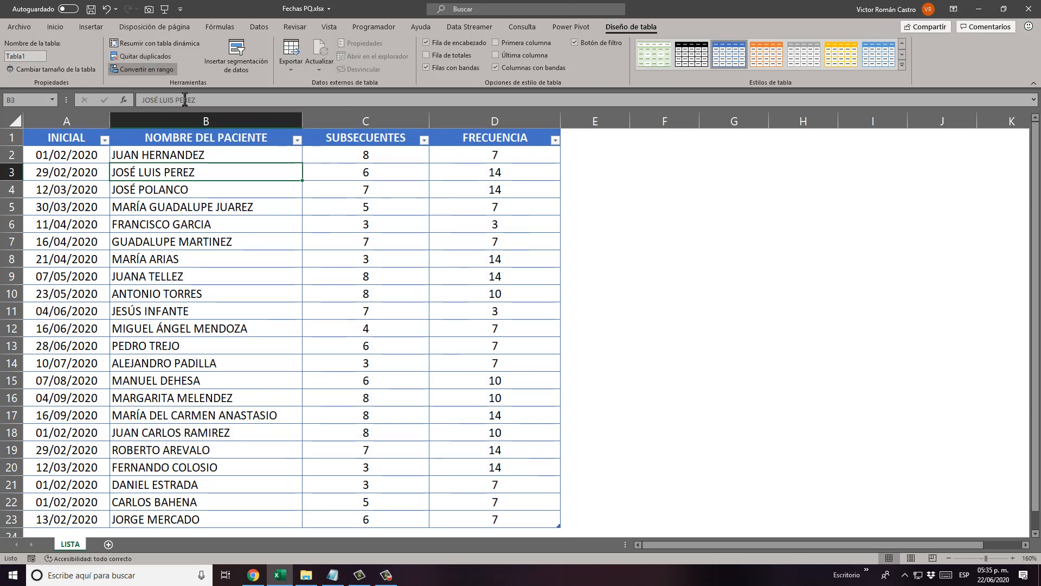
pyautogui.click(259, 27)
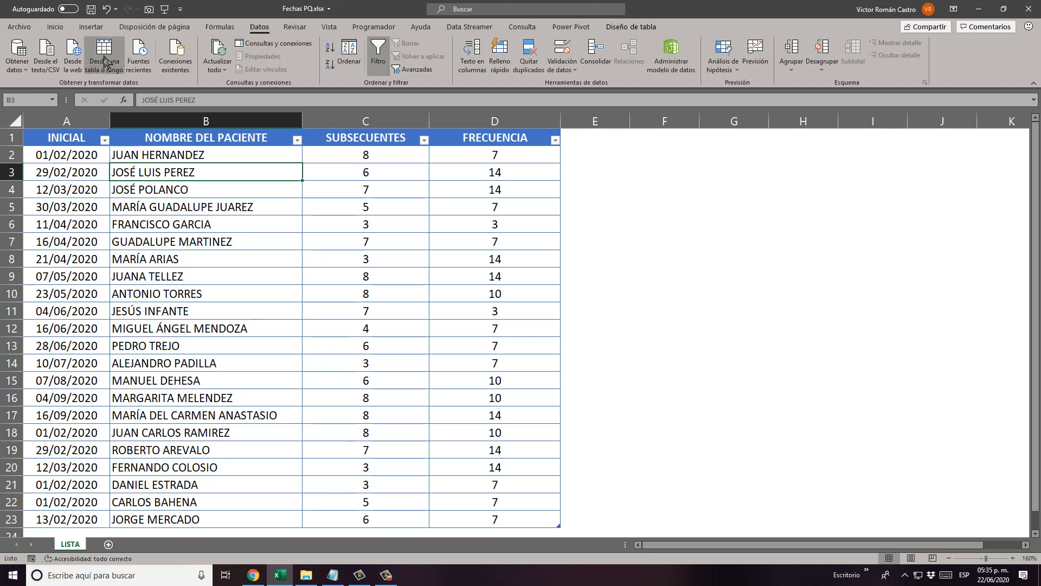
pyautogui.click(104, 54)
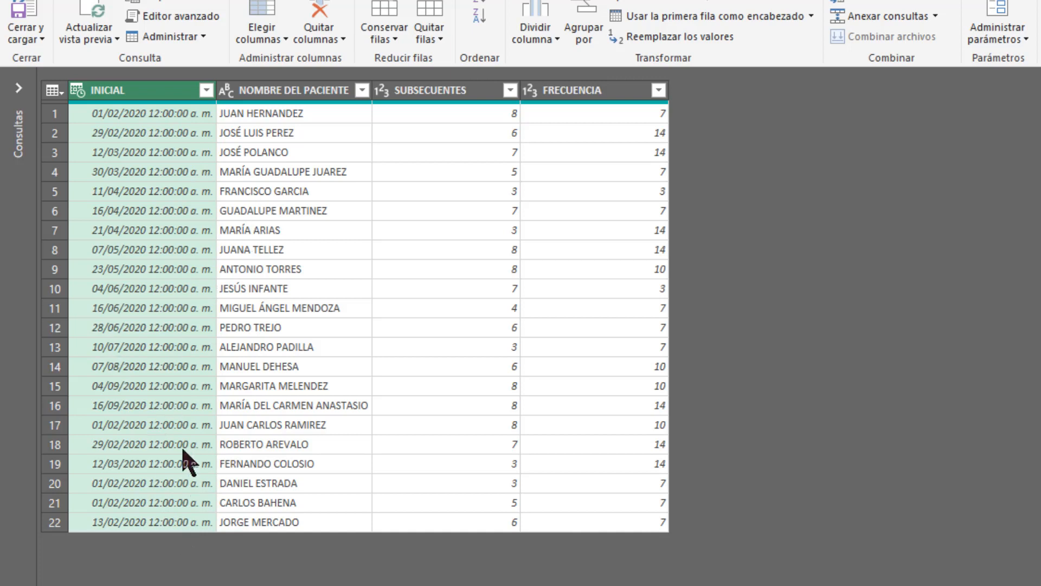
pyautogui.click(79, 92)
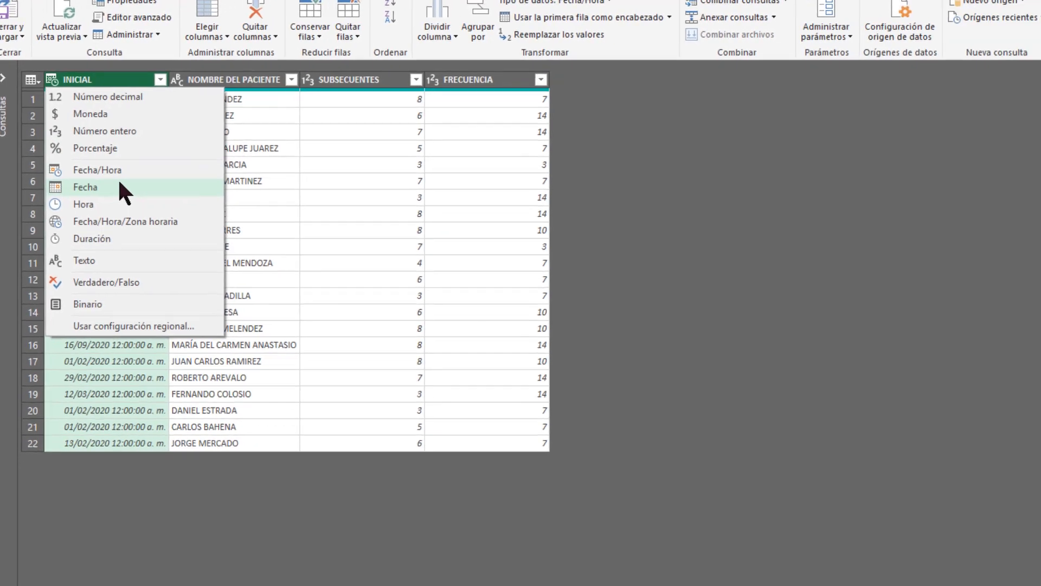
pyautogui.click(119, 184)
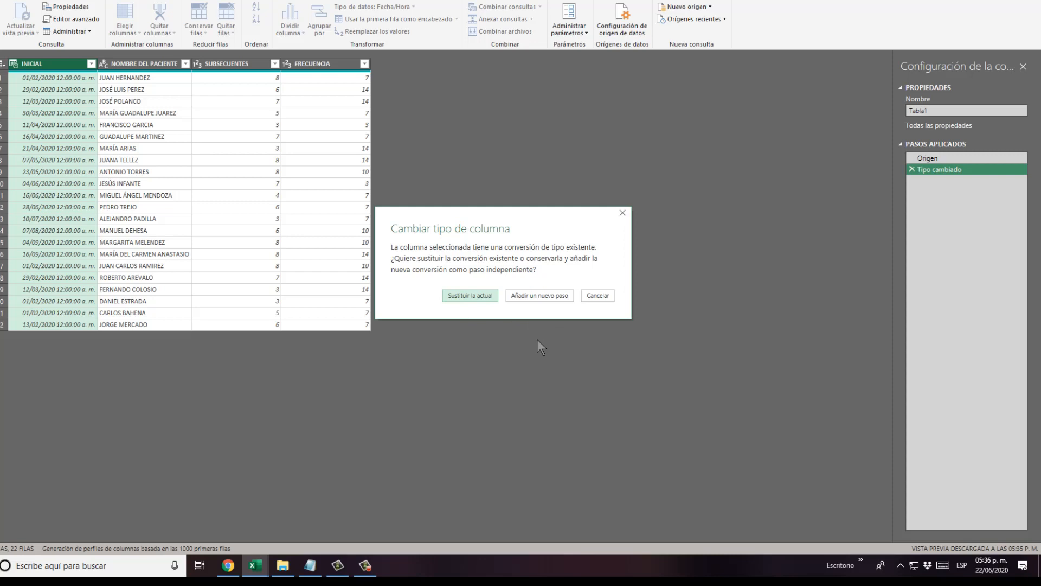
pyautogui.click(543, 295)
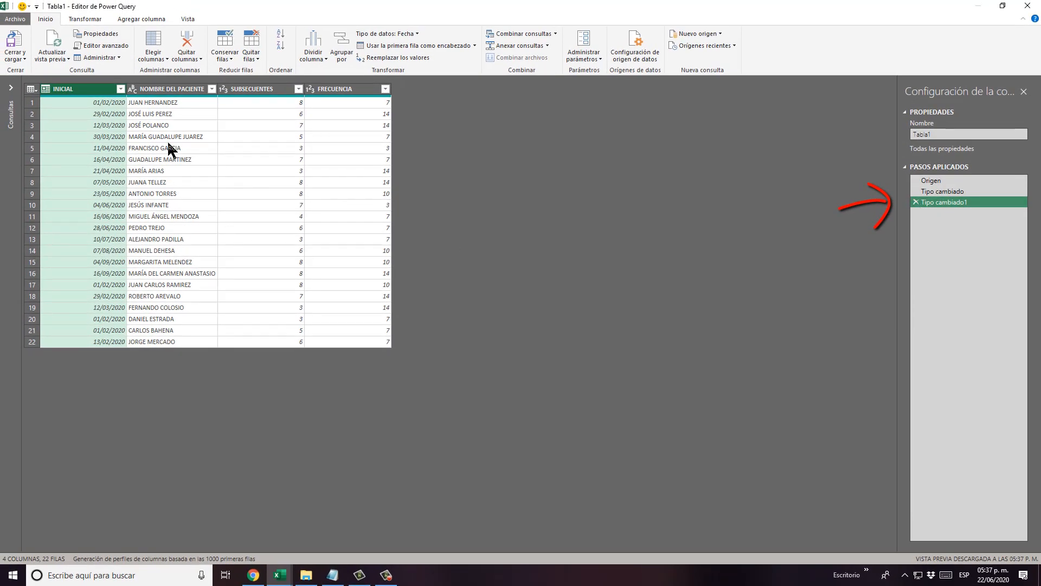
pyautogui.click(917, 201)
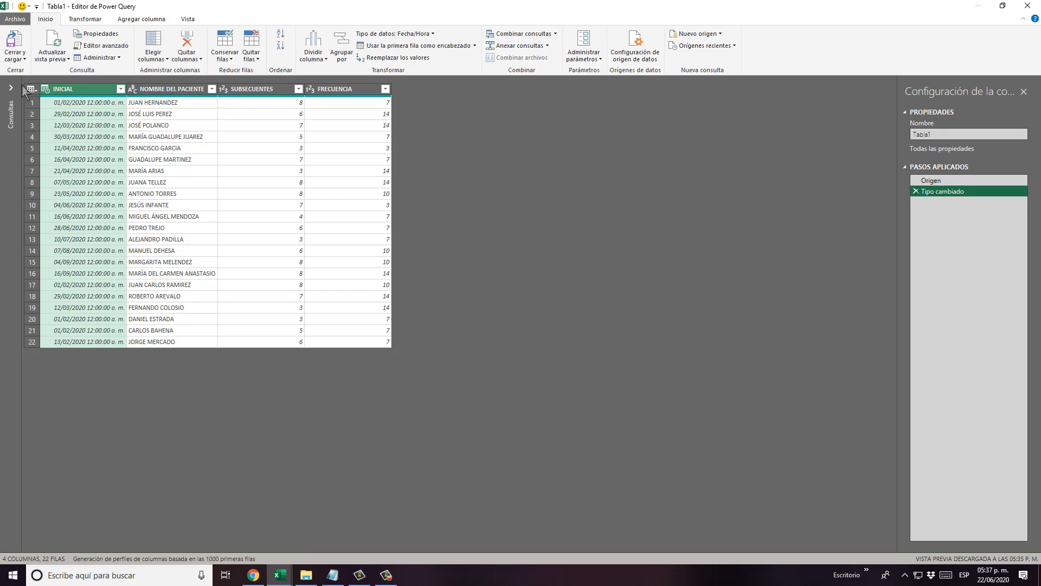
# Change the INICIAL column's data type to Fecha, adding the conversion as a new step.
pyautogui.click(46, 89)
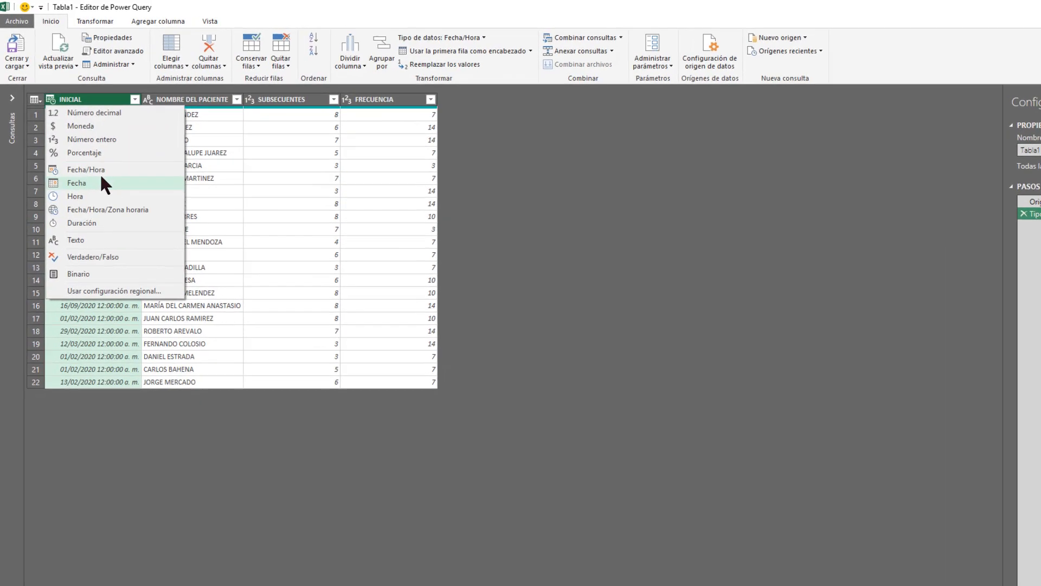
pyautogui.click(89, 163)
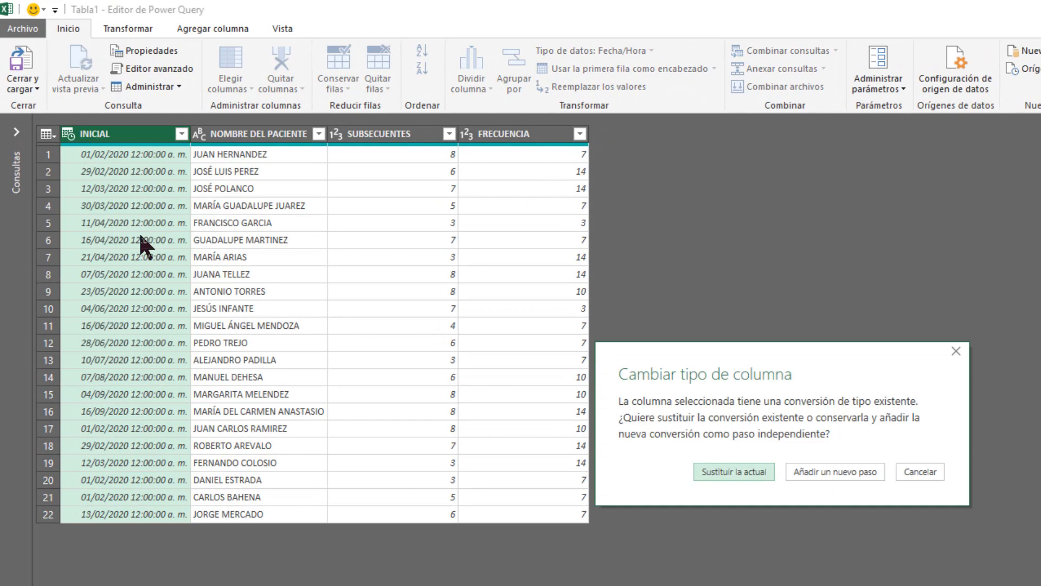
pyautogui.click(828, 469)
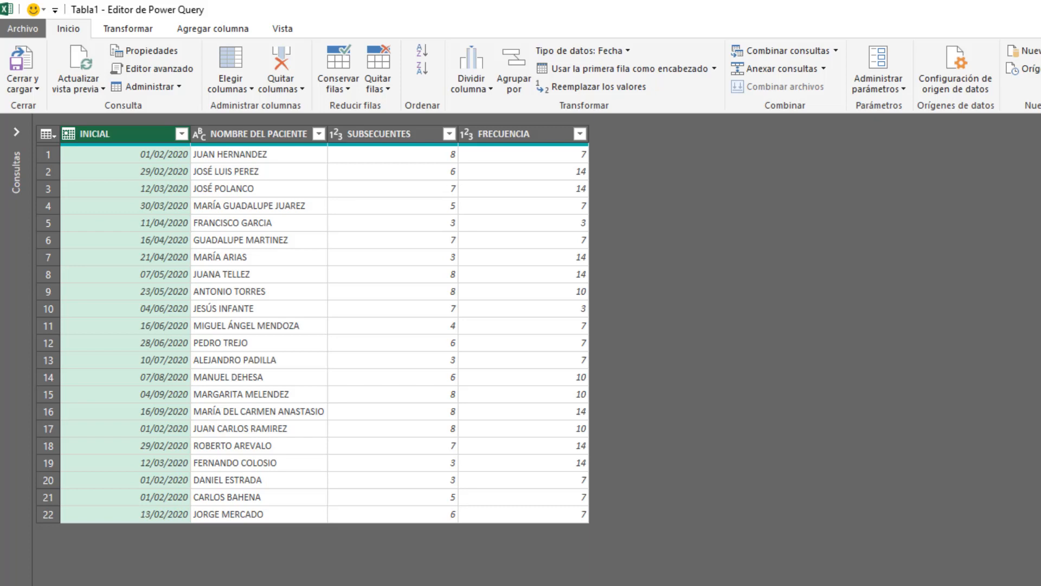
# Examine the List.Dates formula prepared in the untitled Notepad document, then return to the query.
pyautogui.hotkey('alt', 'Tab')
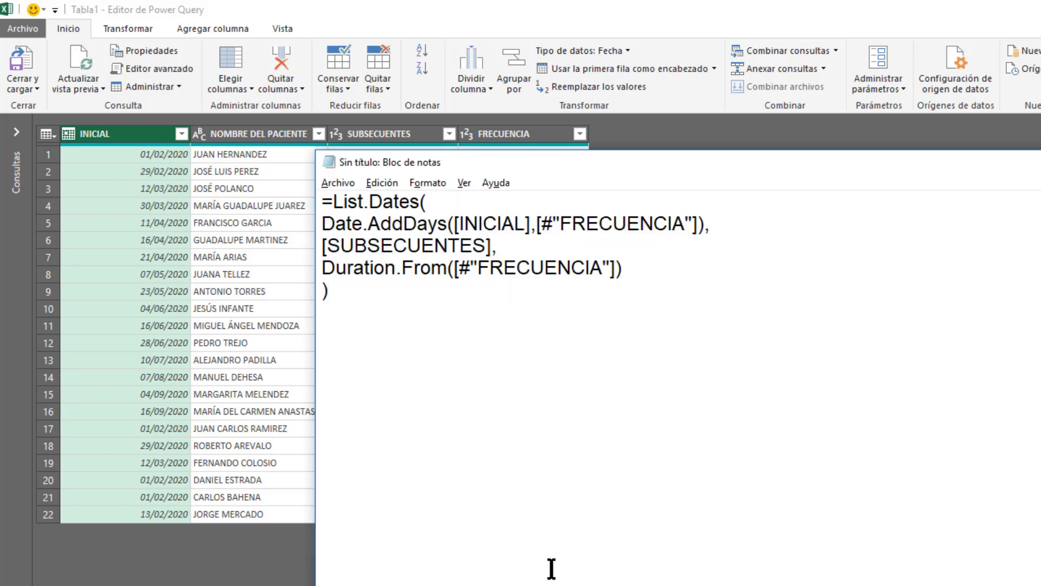
pyautogui.moveTo(637, 295); pyautogui.dragTo(286, 184)
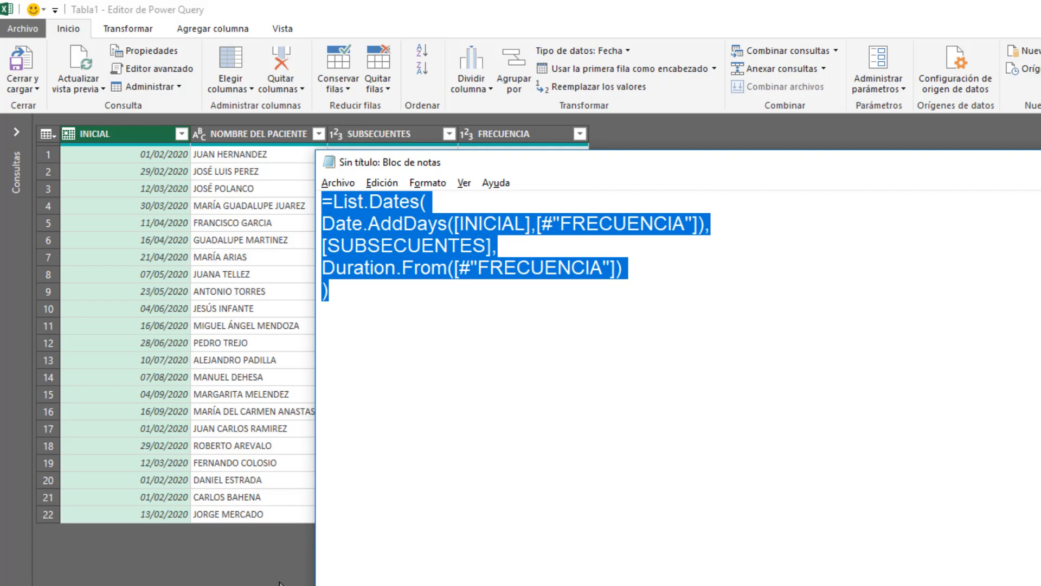
pyautogui.click(303, 564)
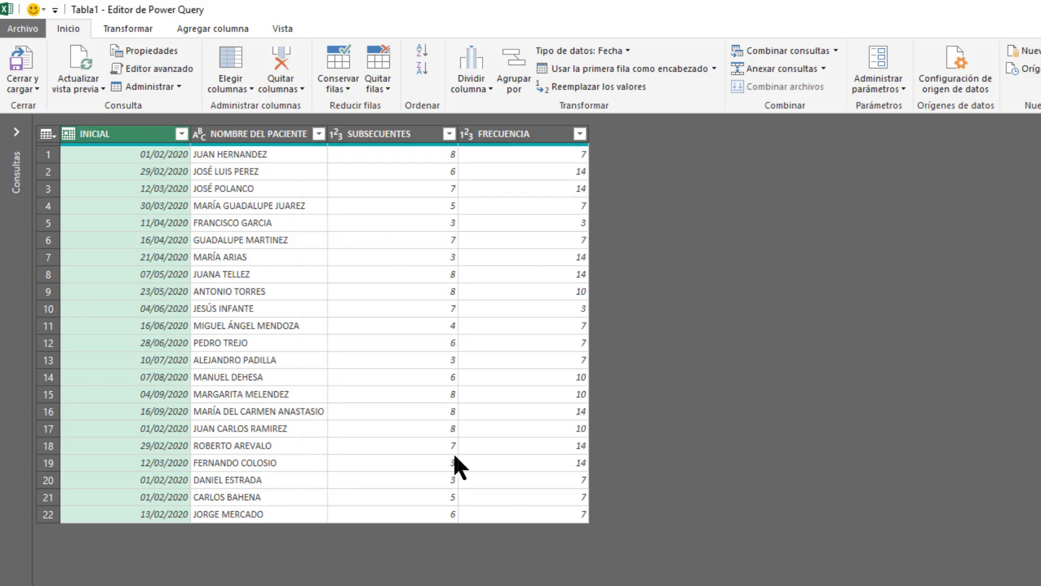
# Begin a custom column in the query and name it "Siguinte cita".
pyautogui.click(216, 25)
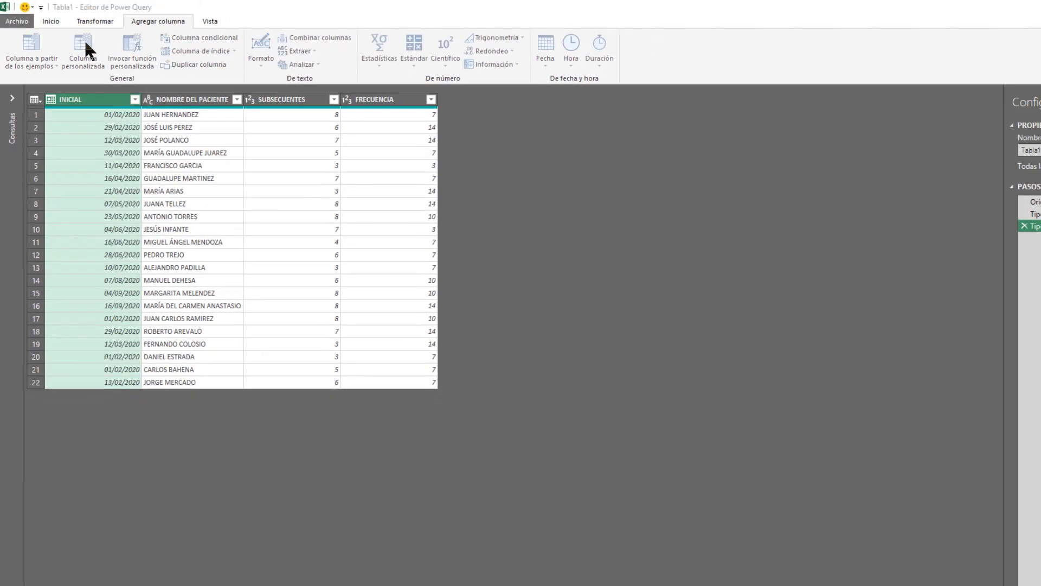
pyautogui.click(86, 45)
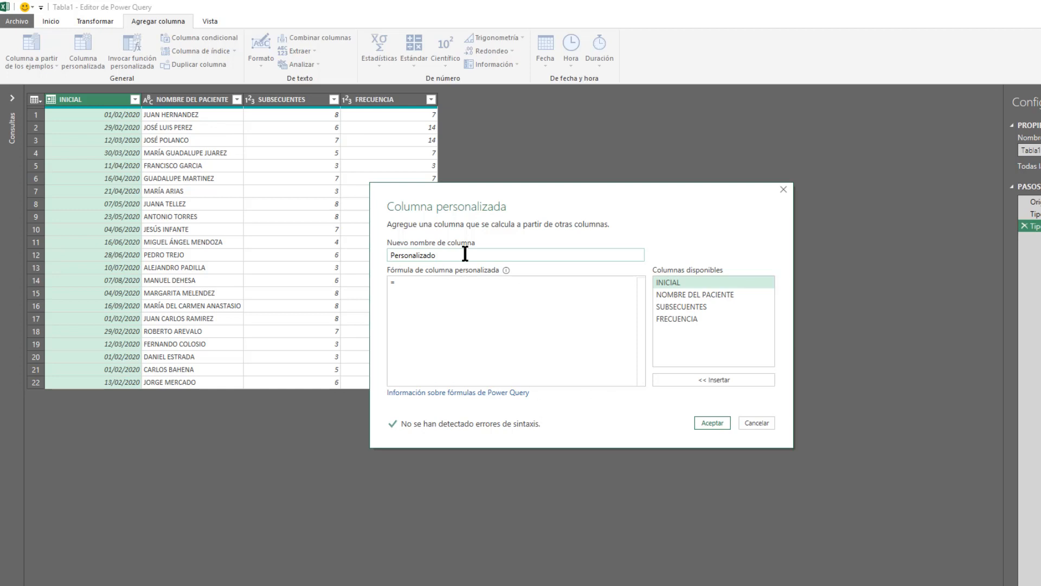
pyautogui.moveTo(464, 252); pyautogui.dragTo(333, 239)
pyautogui.write('Sifui')
pyautogui.press('BackSpace')
pyautogui.press('BackSpace')
pyautogui.press('BackSpace')
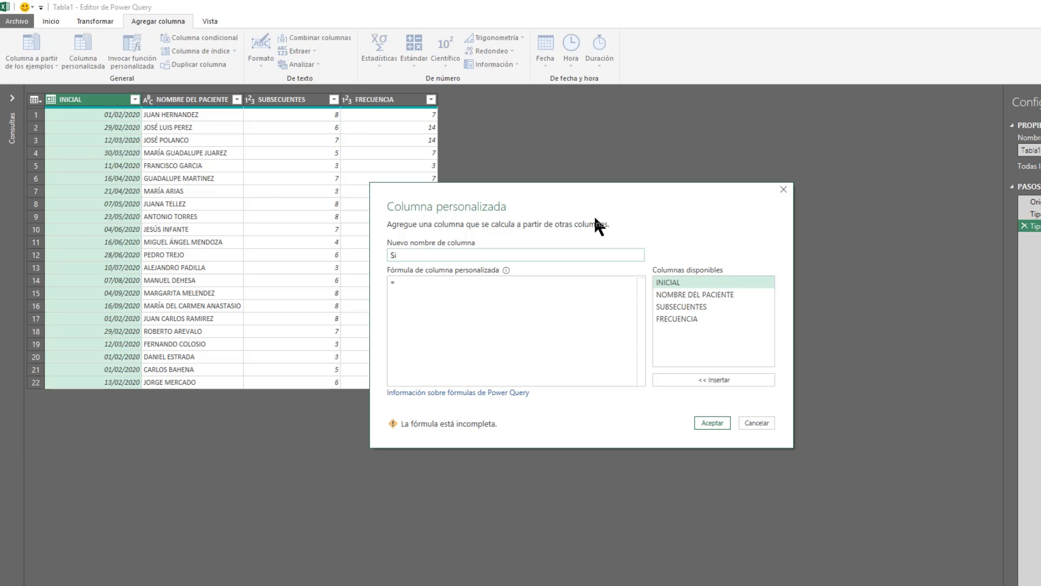
pyautogui.write('guinte cita')
# Create the column using Notepad's formula =List.Dates(Date.AddDays([INICIAL],[#"FRECUENCIA"]),[SUBSECUENTES],Duration.From([#"FRECUENCIA"])).
pyautogui.click(494, 294)
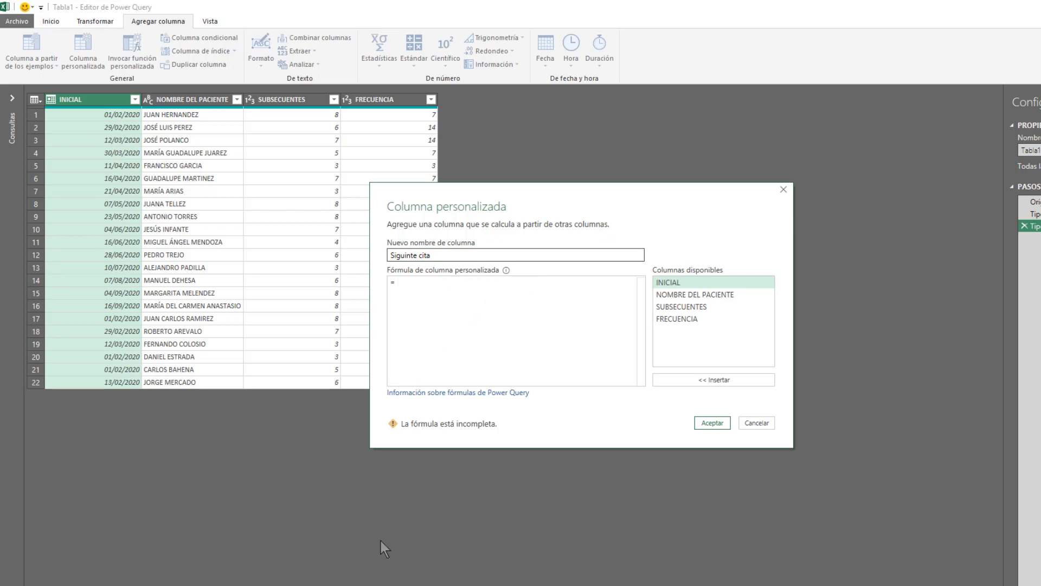
pyautogui.click(378, 584)
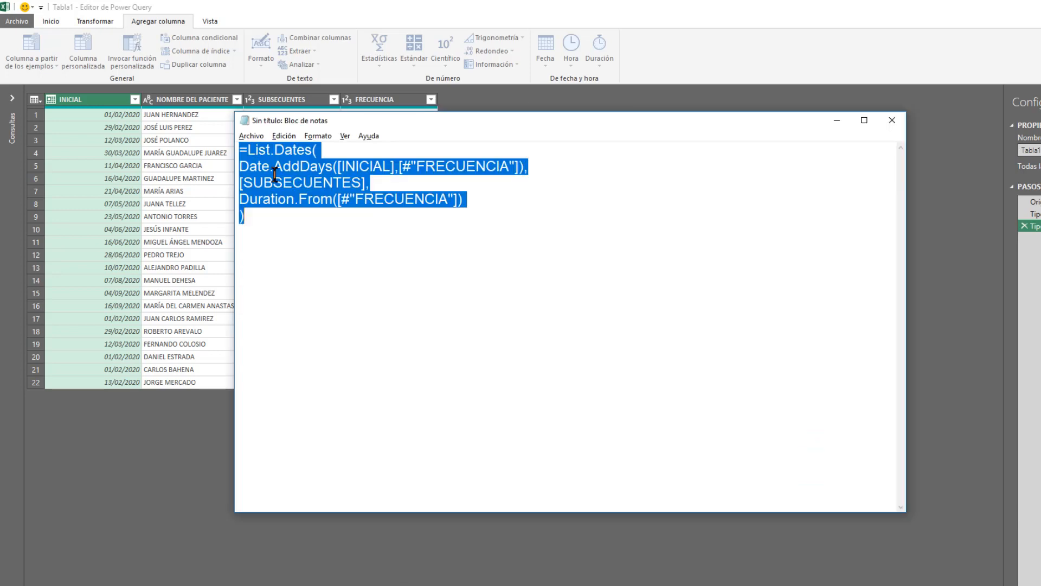
pyautogui.moveTo(284, 211); pyautogui.dragTo(251, 150)
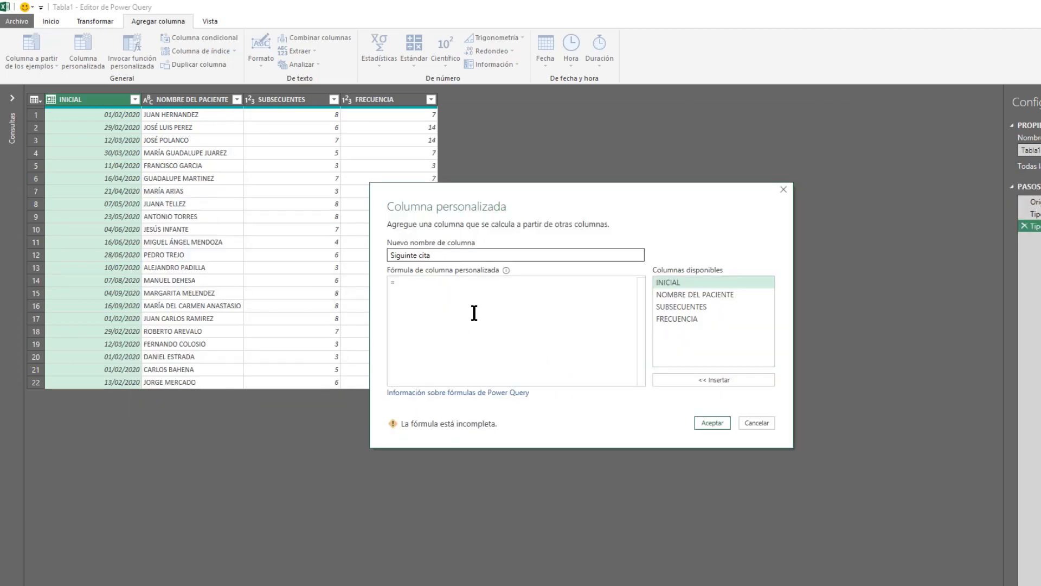
pyautogui.write('List.Dates( Date.AddDays([INICIAL],[#"FRECUENCIA"]), [SUBSECUENTES], Duration.From([#"FRECUENCIA"]) )')
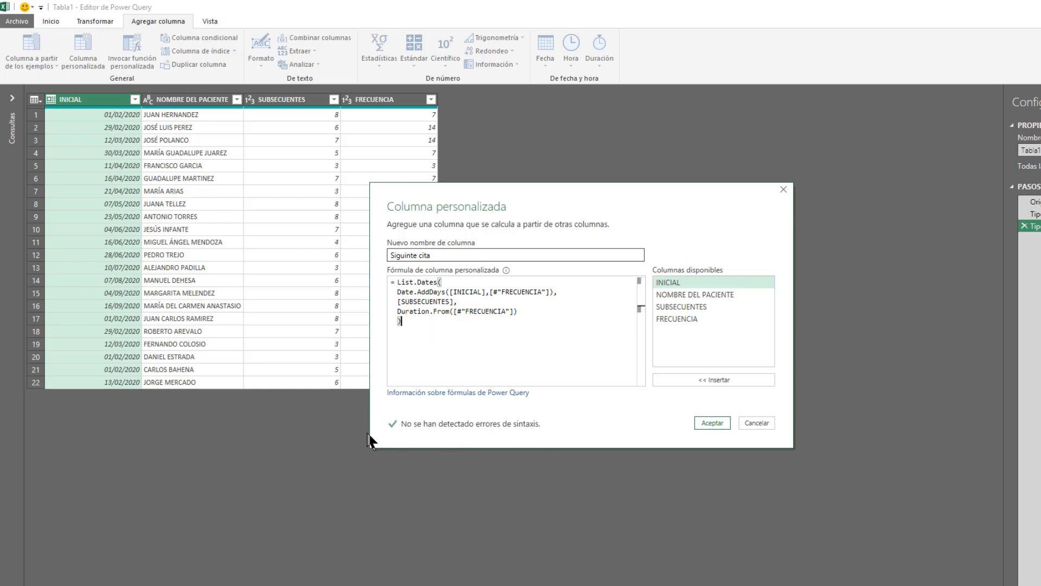
pyautogui.click(719, 420)
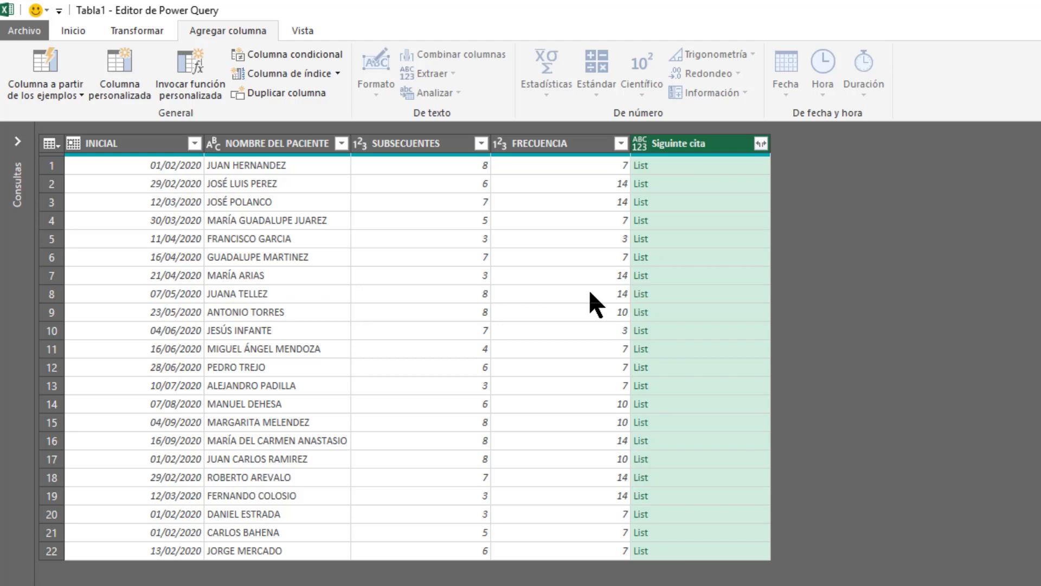
# Expand the lists in the Siguinte cita column into new rows.
pyautogui.click(760, 143)
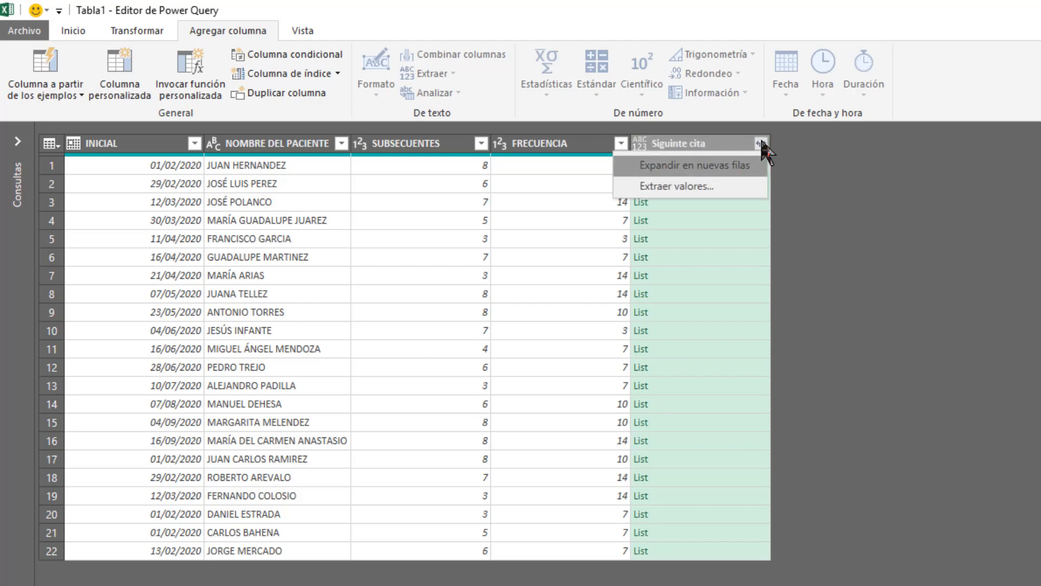
pyautogui.click(675, 169)
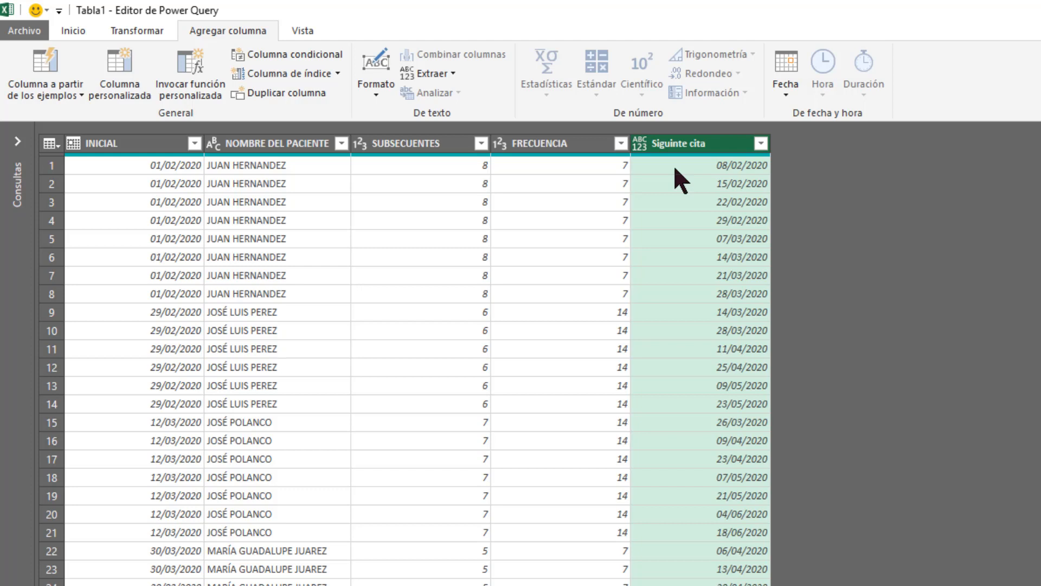
pyautogui.scroll(-13, 724, 534)
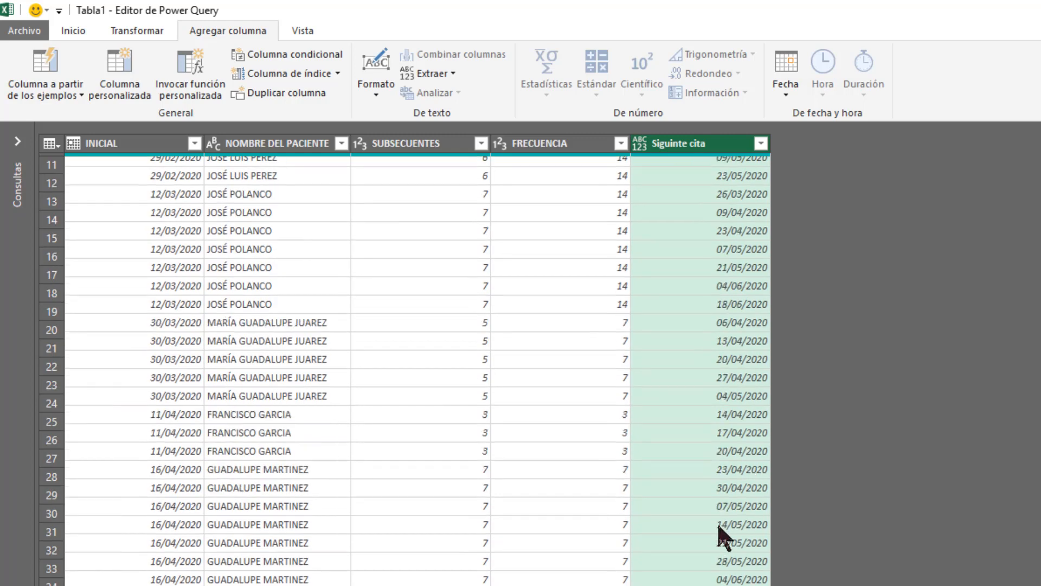
pyautogui.scroll(-16, 724, 551)
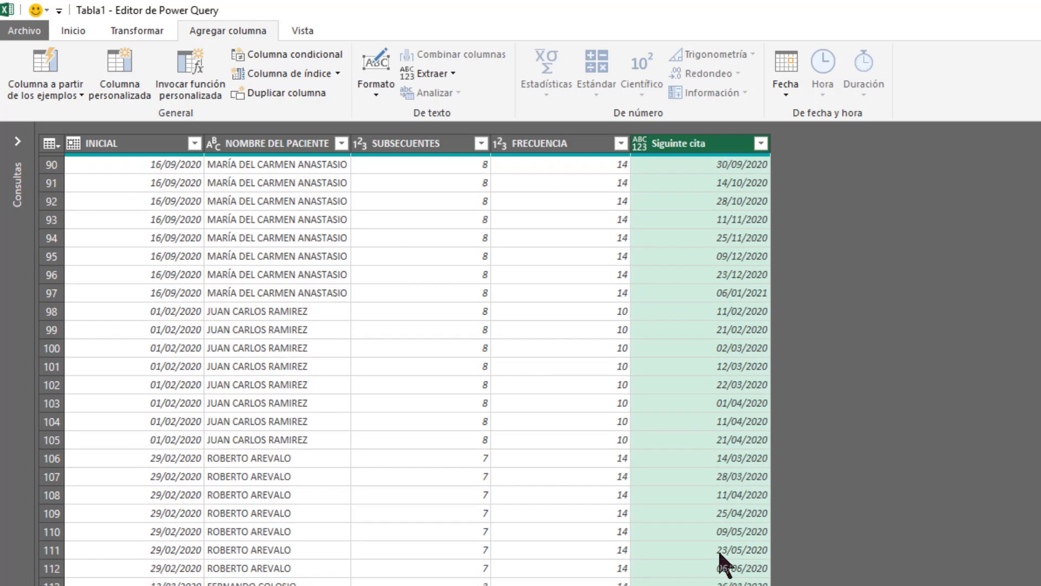
pyautogui.scroll(20, 717, 570)
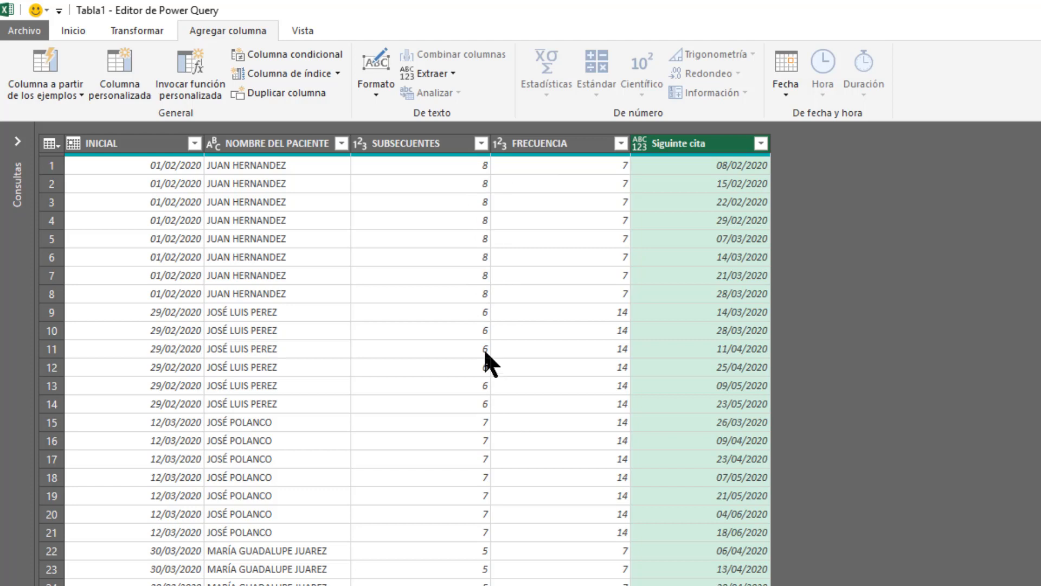
# Check the expanded rows against SUBSECUENTES, starting with the second patient's rows 9 to 14, and review the remaining patients' appointment dates.
pyautogui.click(424, 316)
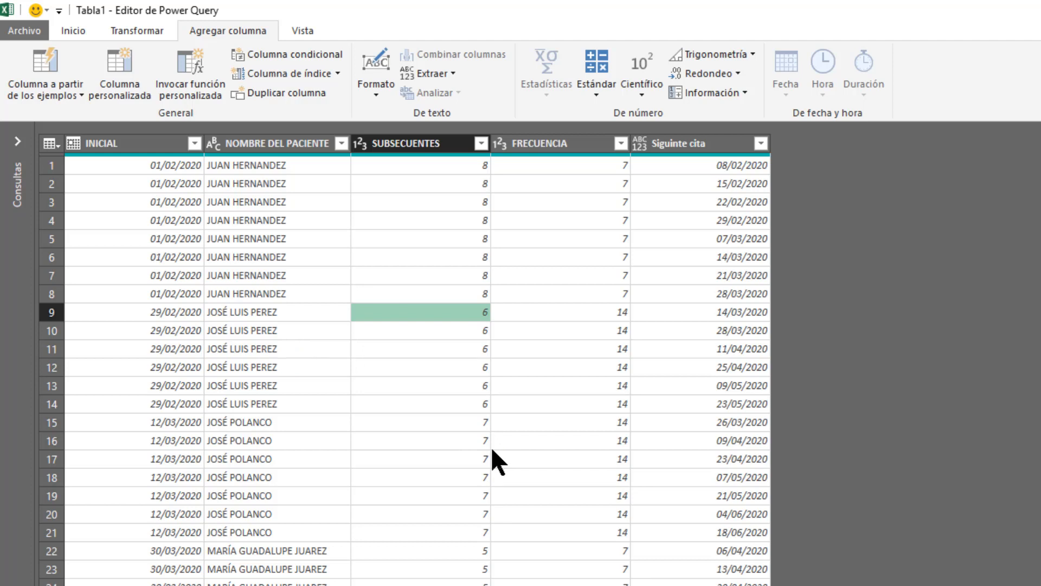
pyautogui.press('Down')
pyautogui.press('Down')
pyautogui.press('Down')
pyautogui.press('Down')
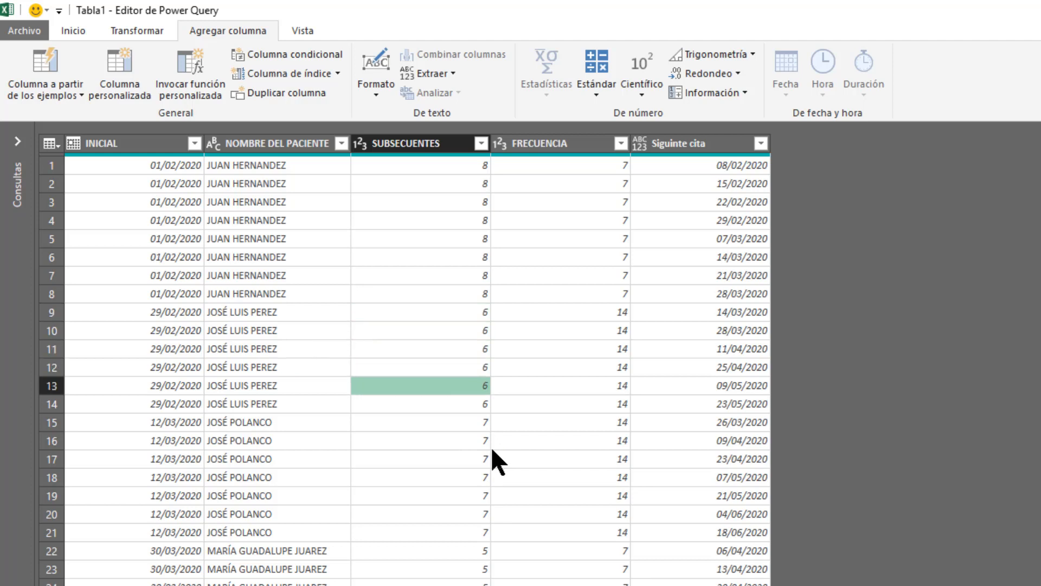
pyautogui.press('Down')
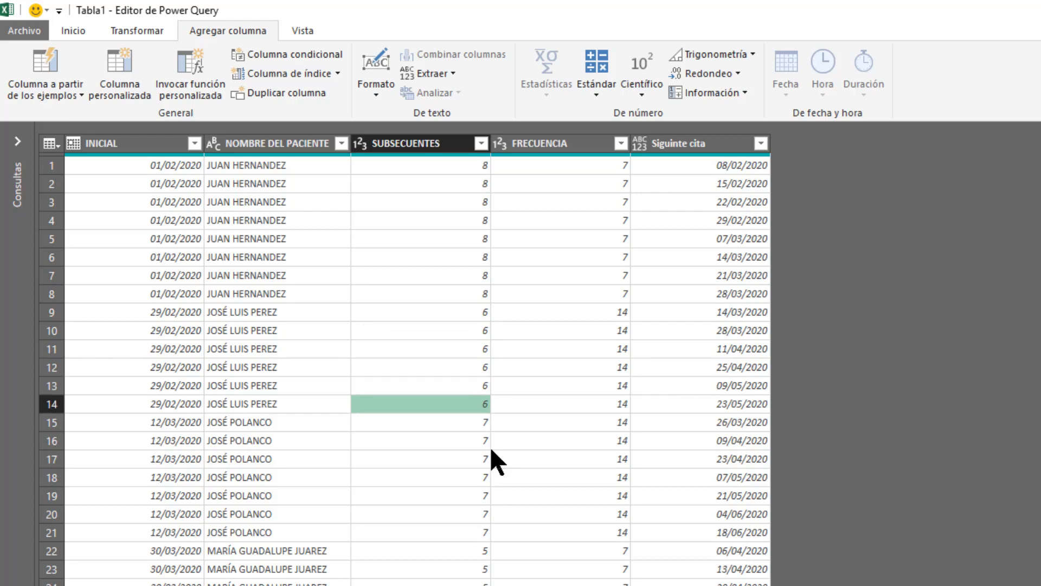
pyautogui.scroll(-9, 489, 447)
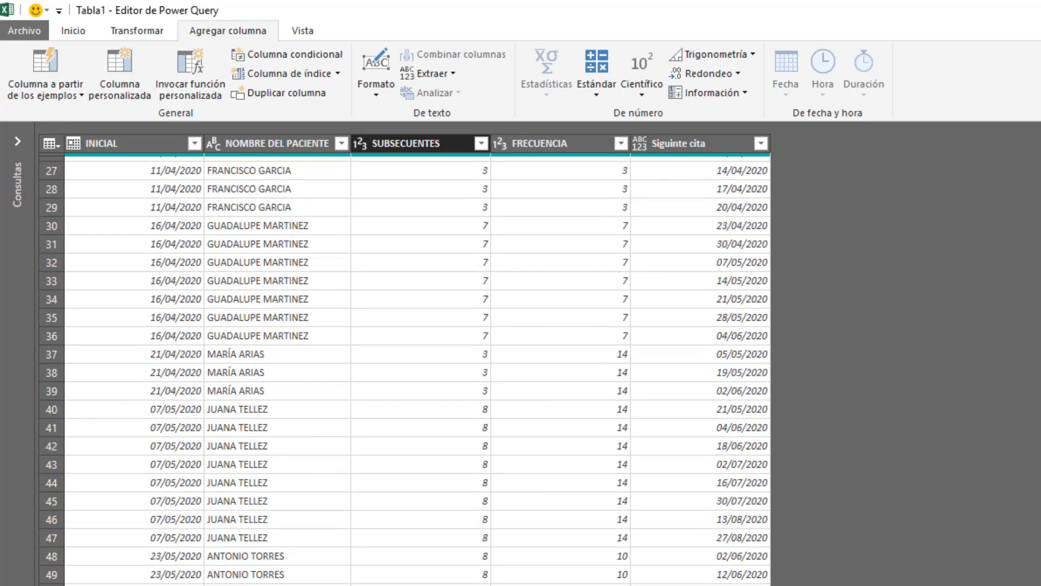
pyautogui.scroll(-3, 404, 371)
pyautogui.scroll(12, 404, 371)
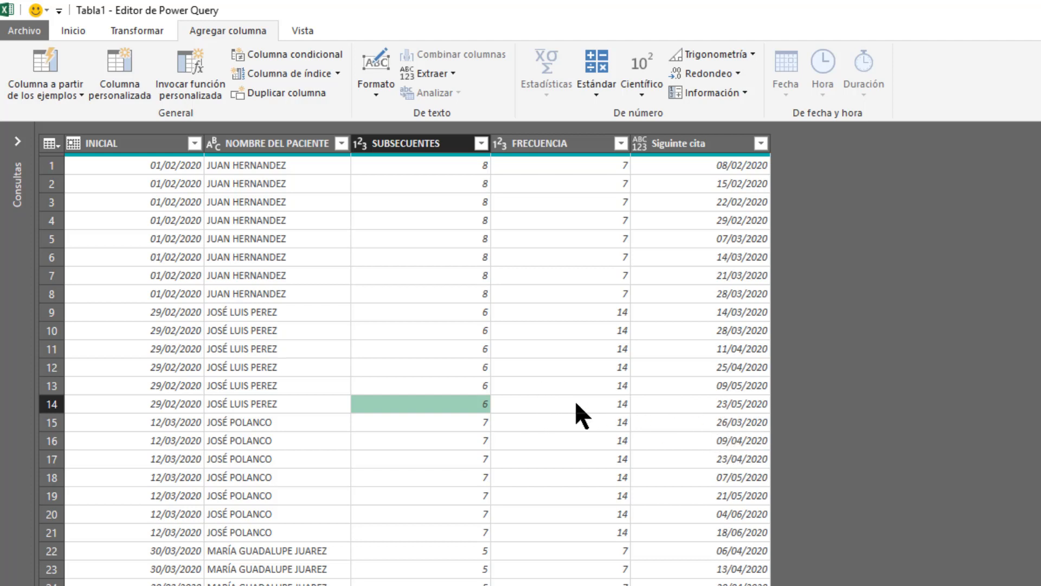
pyautogui.scroll(-3, 575, 399)
pyautogui.scroll(3, 574, 399)
# Close the query and load its results into the workbook, then select the first value under Siguinte cita.
pyautogui.click(79, 32)
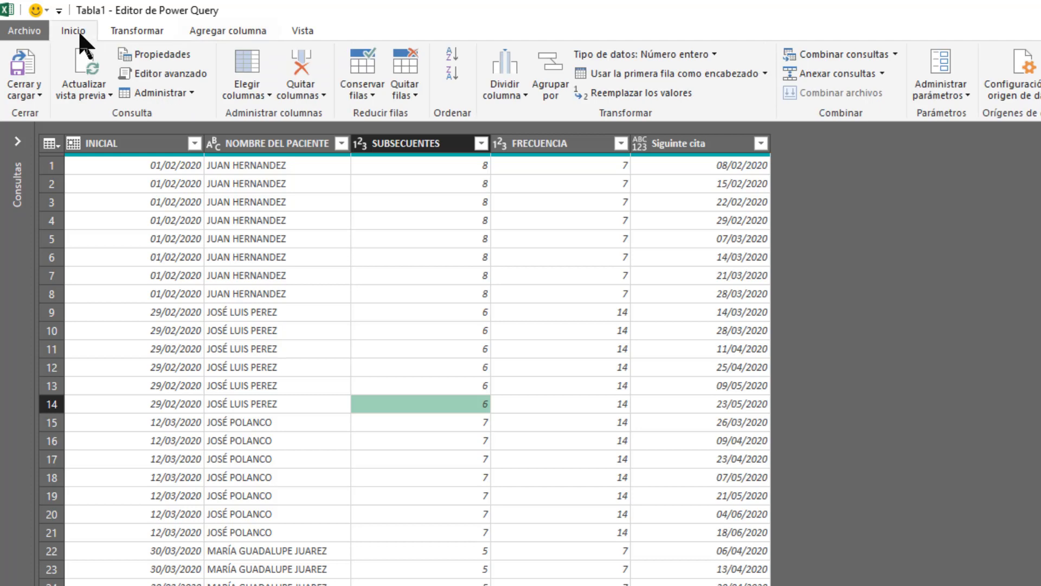
pyautogui.click(29, 68)
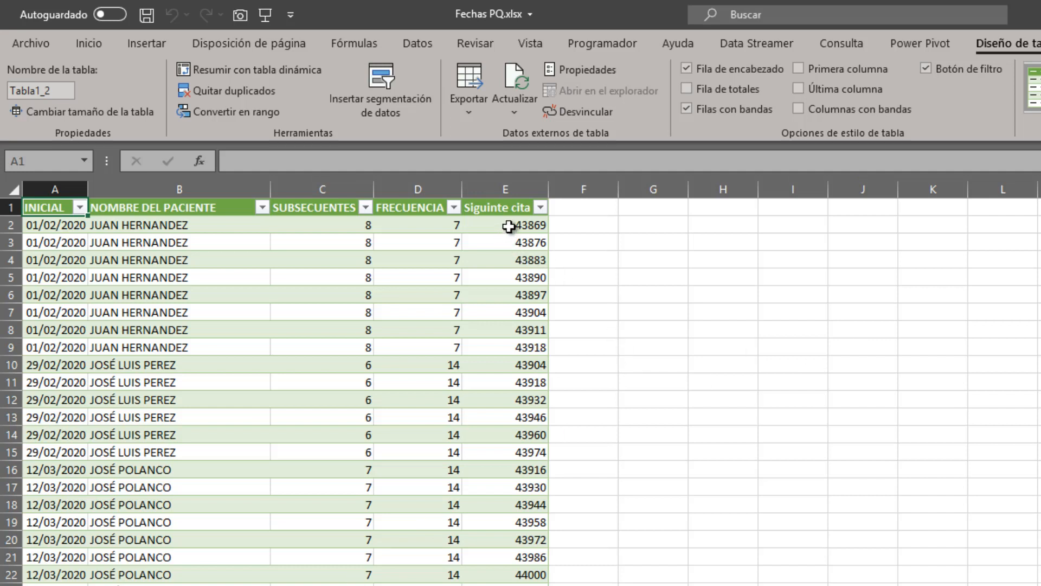
pyautogui.moveTo(510, 225)
pyautogui.mouseDown()
pyautogui.moveTo(509, 584)
pyautogui.moveTo(518, 227)
pyautogui.mouseUp()
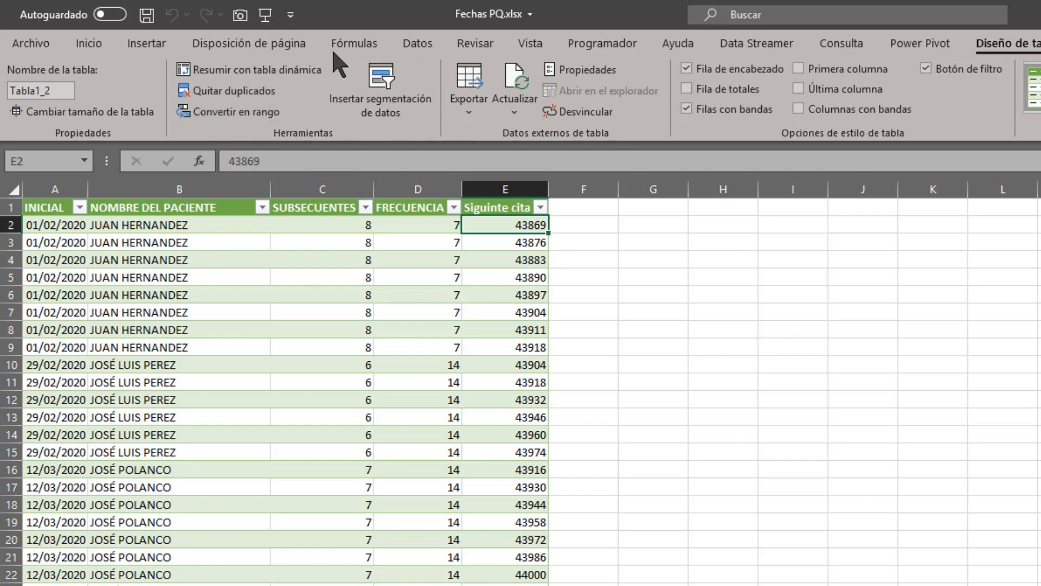
# Open the results table in the Power Query Editor and set the Siguinte cita column's data type to Fecha.
pyautogui.click(417, 45)
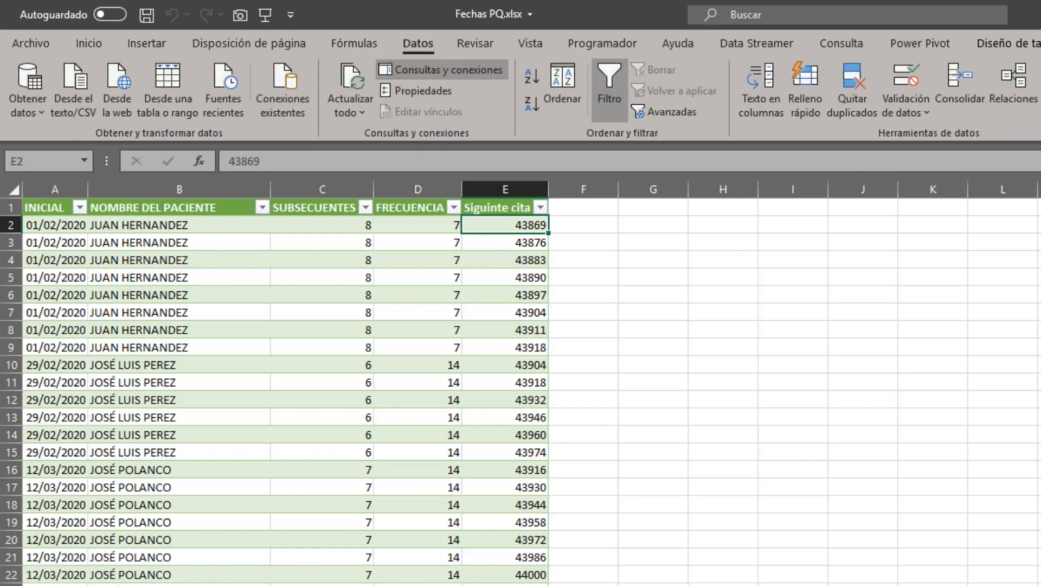
pyautogui.click(167, 90)
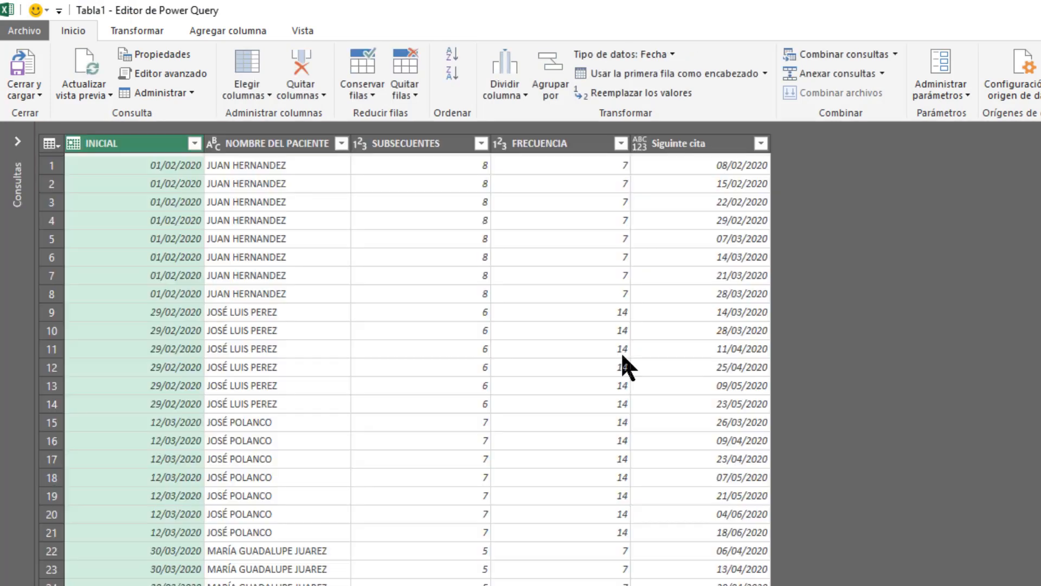
pyautogui.click(644, 146)
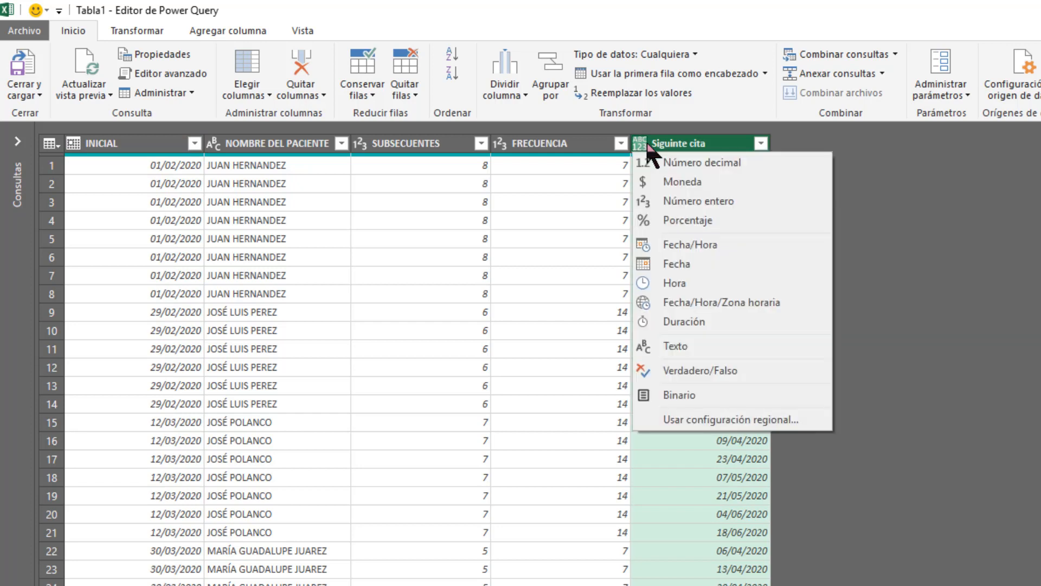
pyautogui.click(981, 161)
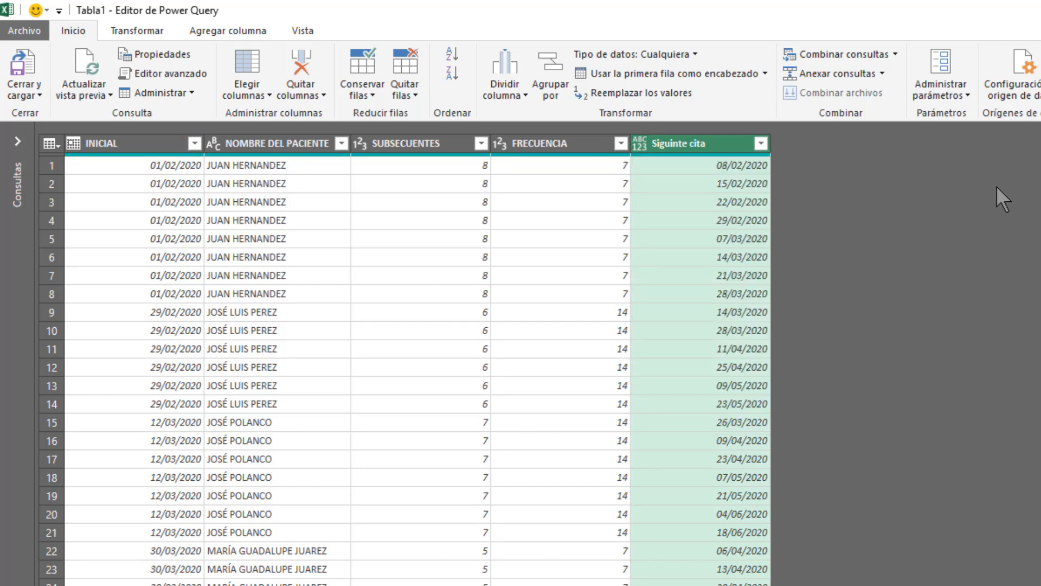
pyautogui.click(644, 143)
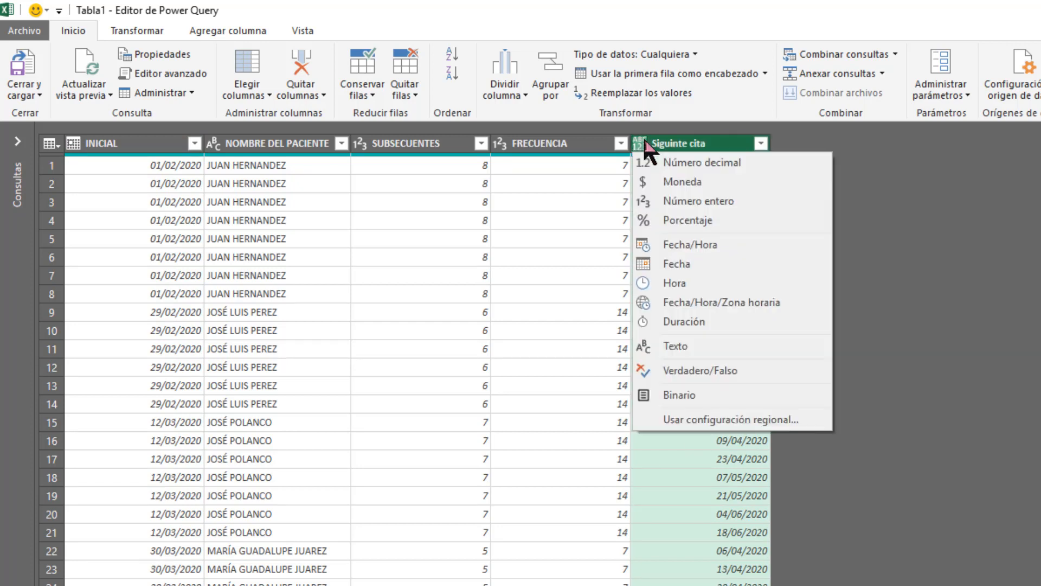
pyautogui.click(691, 260)
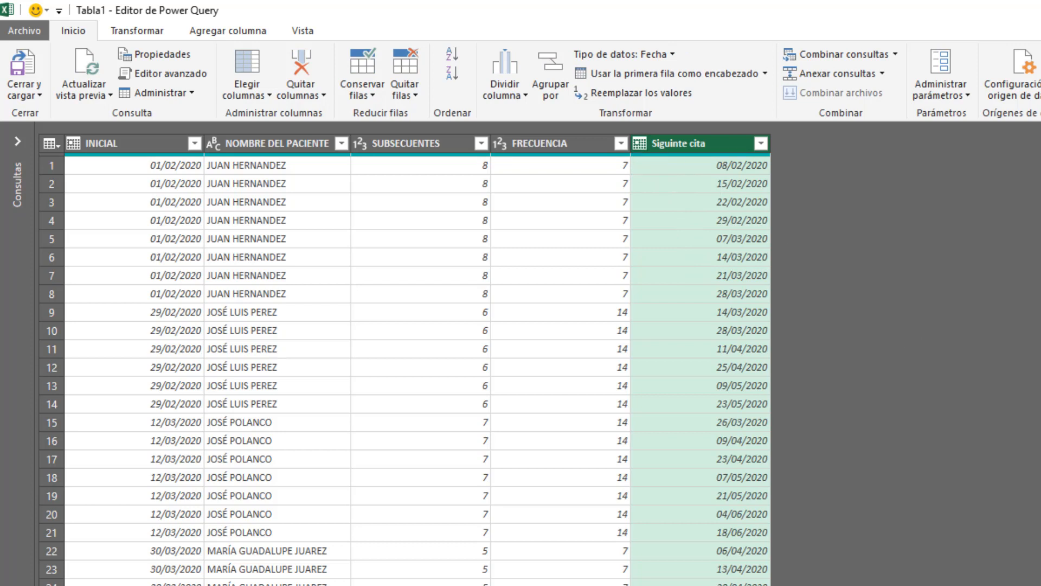
# Close the query, load the updated dates into the worksheet and auto-fit the INICIAL column's width.
pyautogui.click(30, 54)
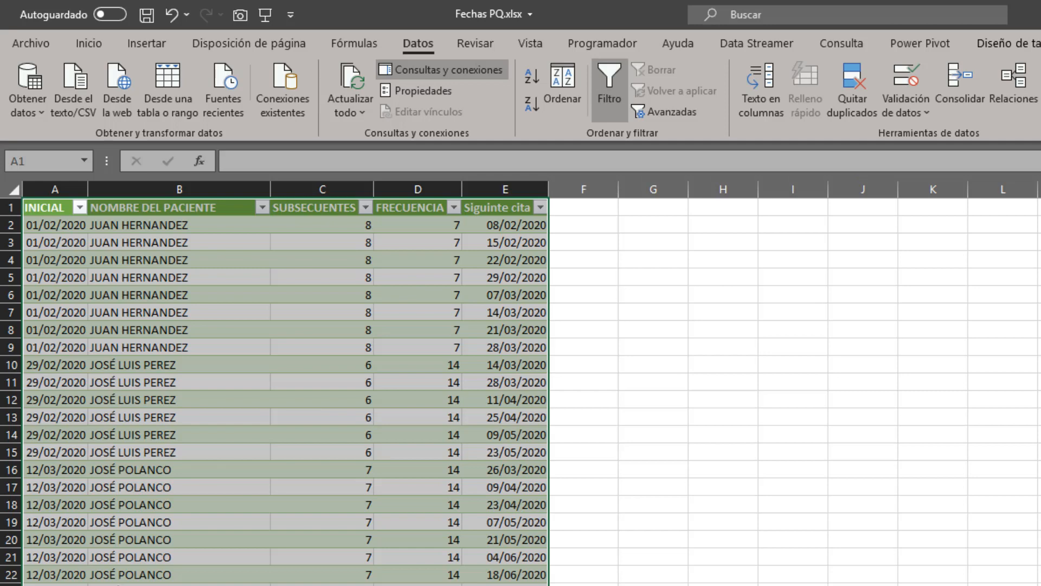
pyautogui.click(606, 226)
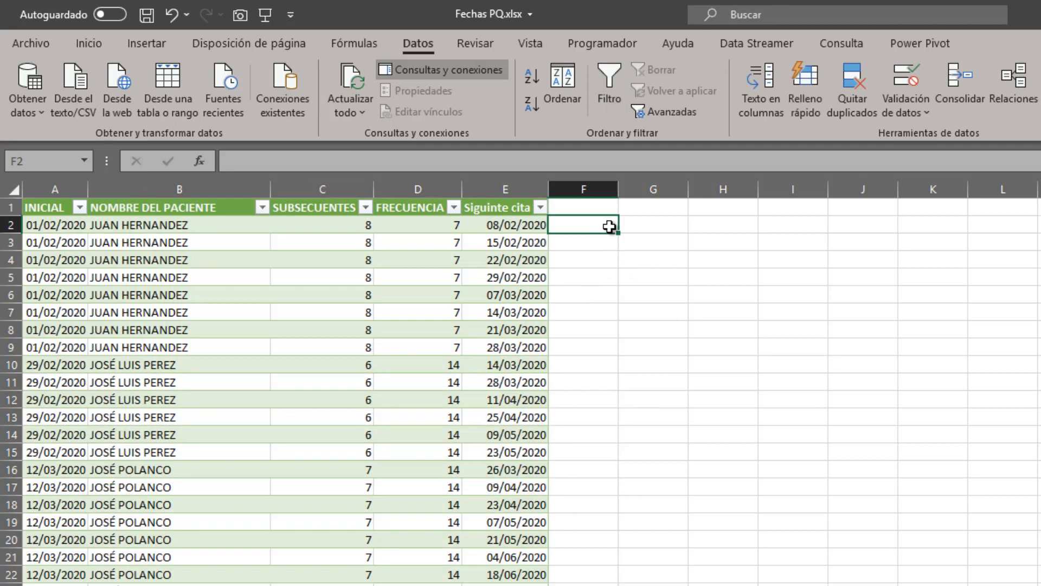
pyautogui.press('Right')
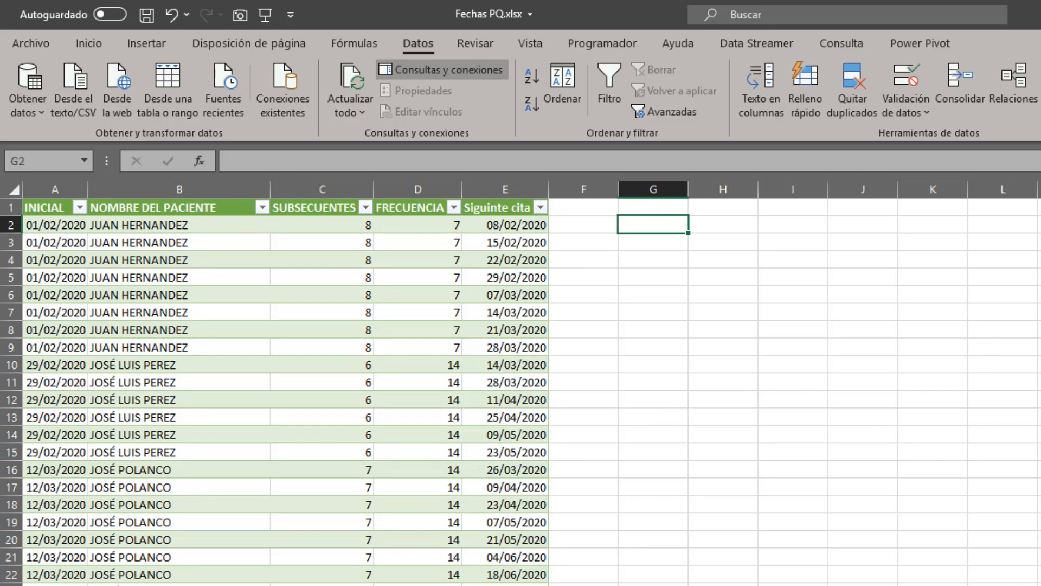
pyautogui.keyDown('ctrl'); pyautogui.scroll(3, 593, 488); pyautogui.keyUp('ctrl')
pyautogui.keyDown('ctrl'); pyautogui.scroll(1, 598, 484); pyautogui.keyUp('ctrl')
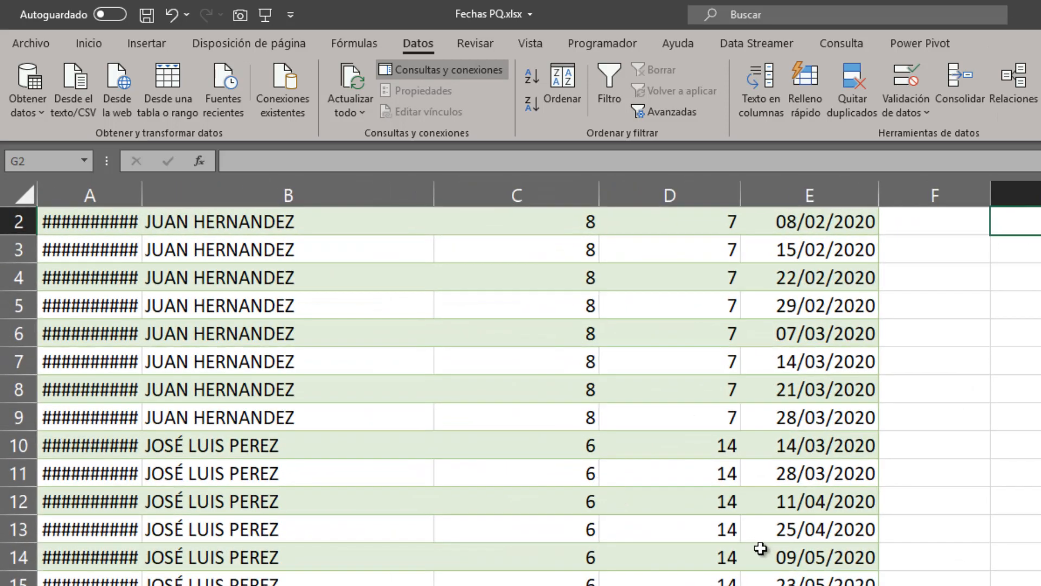
pyautogui.scroll(1, 759, 548)
pyautogui.doubleClick(144, 200)
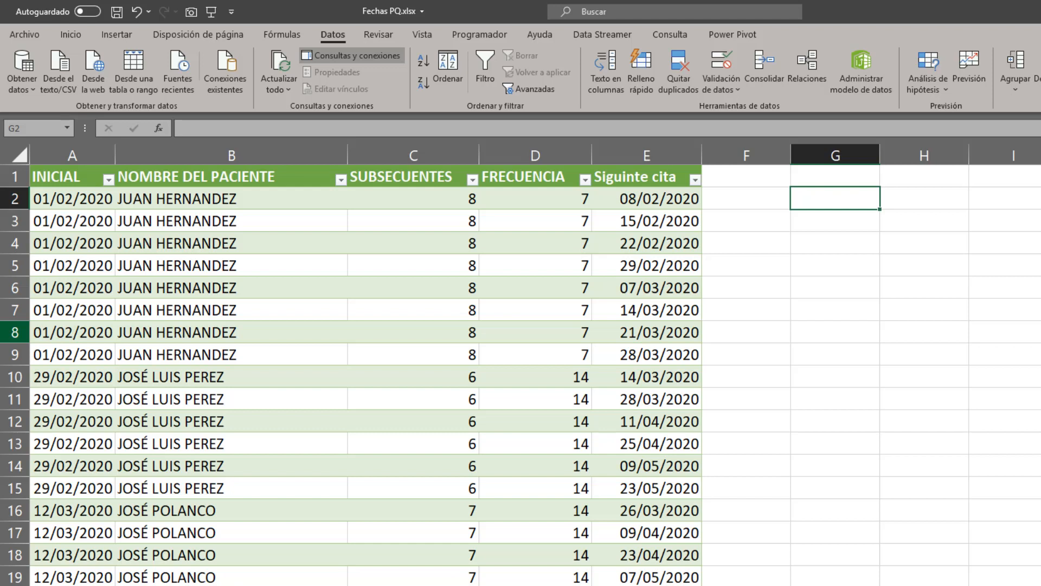
# Enter a formula in G2 that subtracts the first row's INICIAL date from its Siguinte cita date.
pyautogui.click(68, 205)
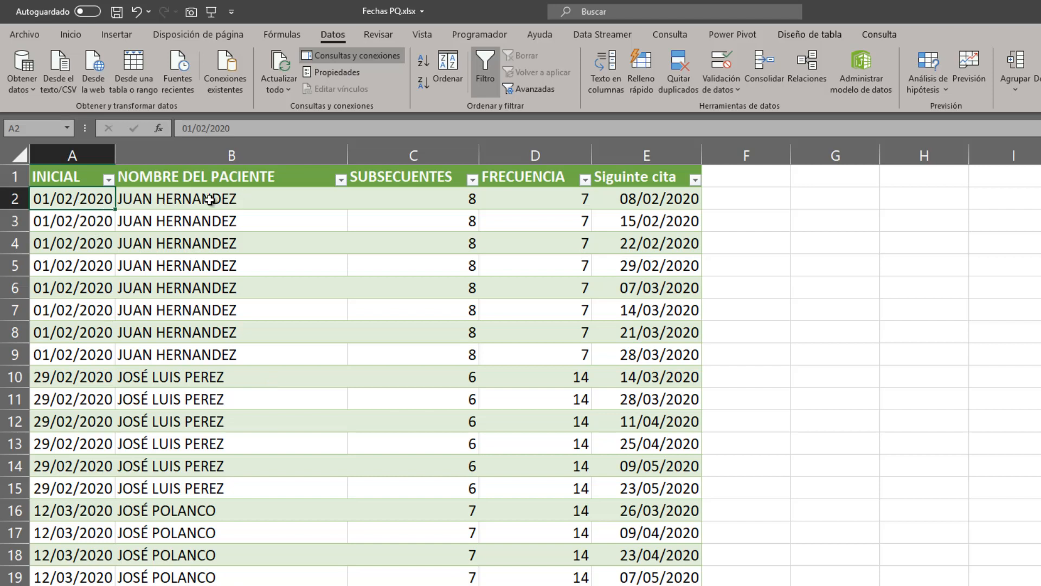
pyautogui.click(425, 204)
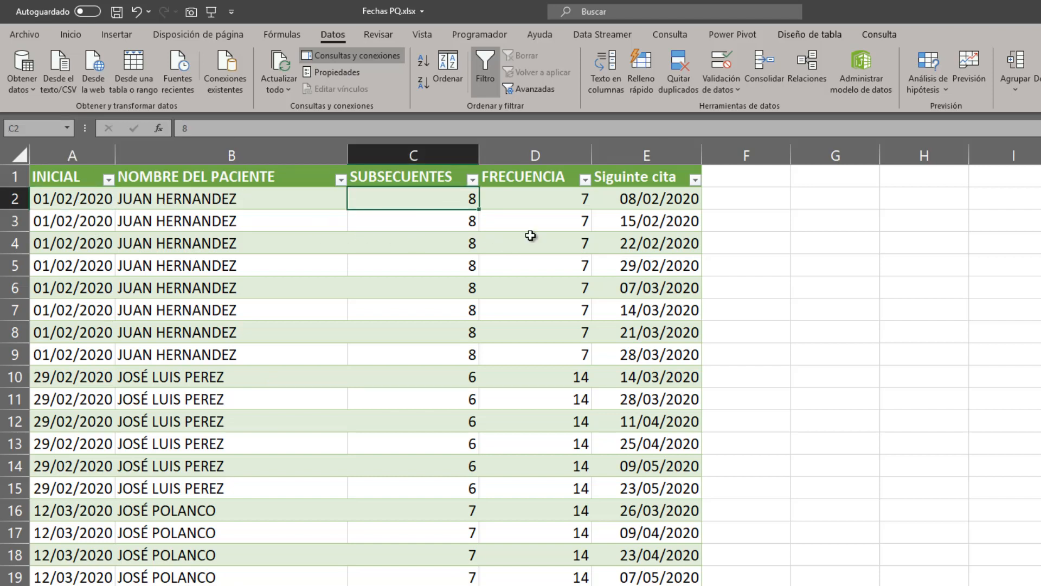
pyautogui.click(556, 205)
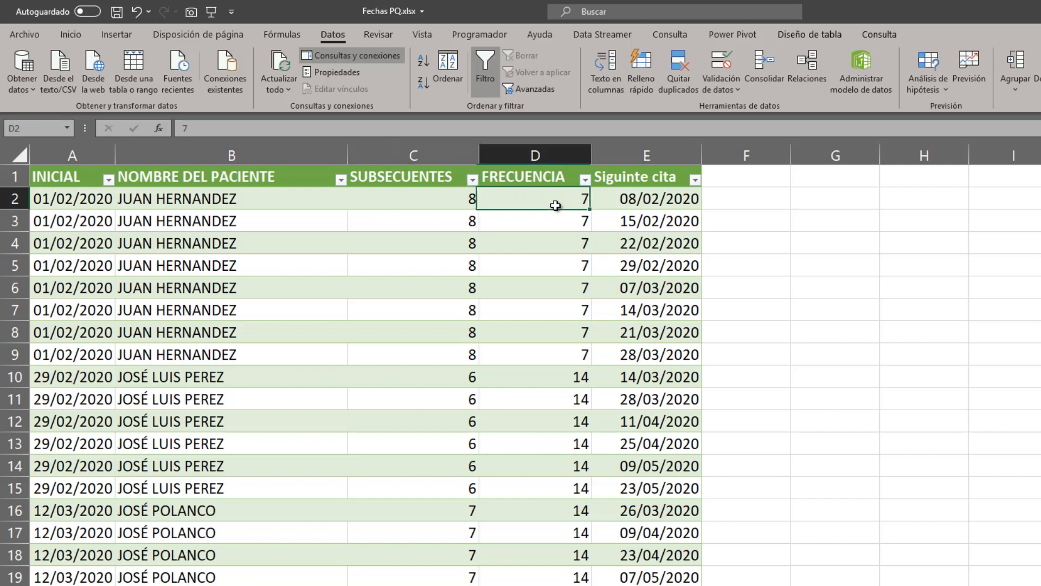
pyautogui.click(825, 200)
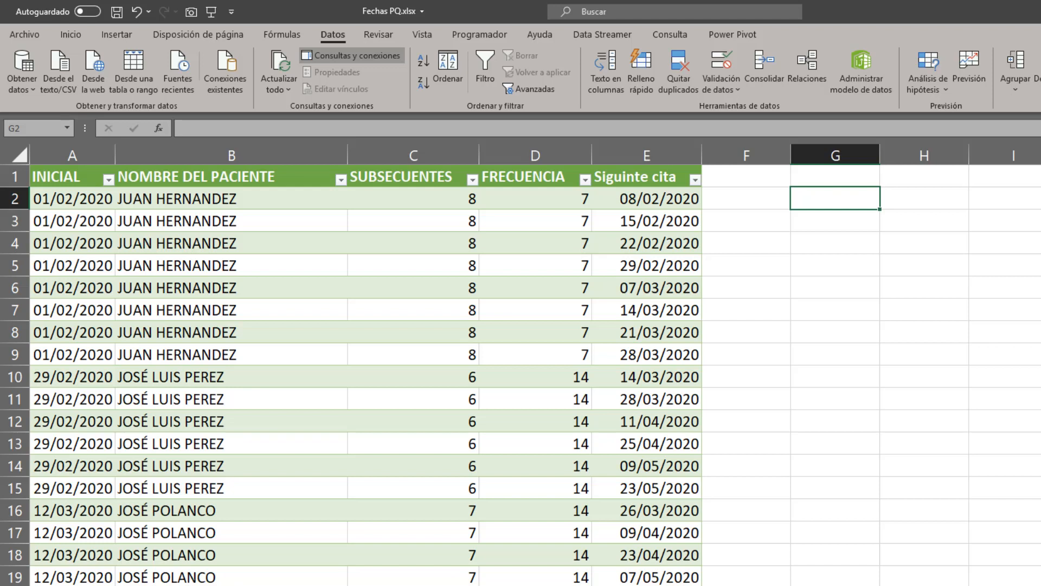
pyautogui.write('+')
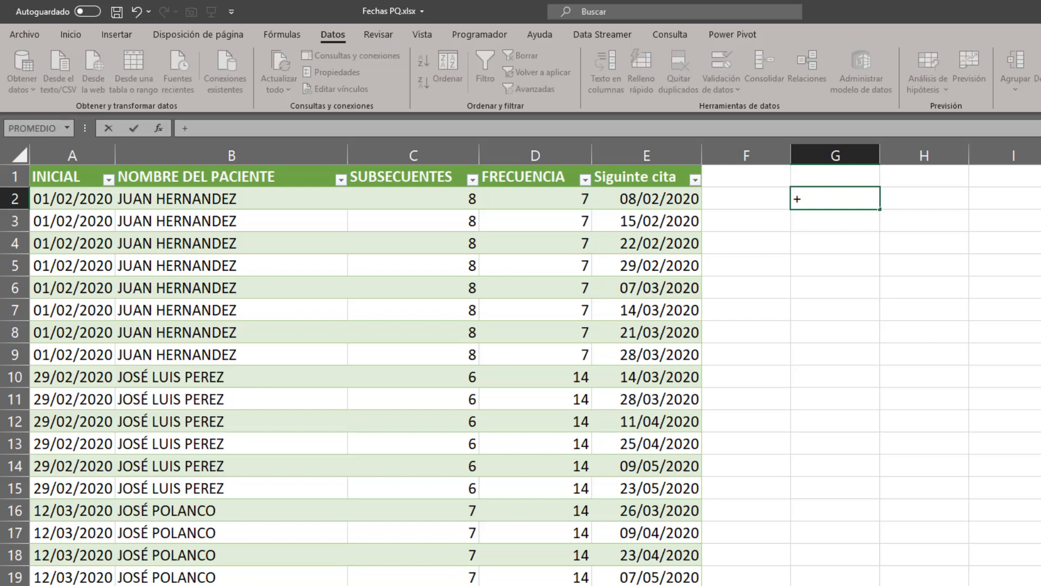
pyautogui.press('Left')
pyautogui.press('Left')
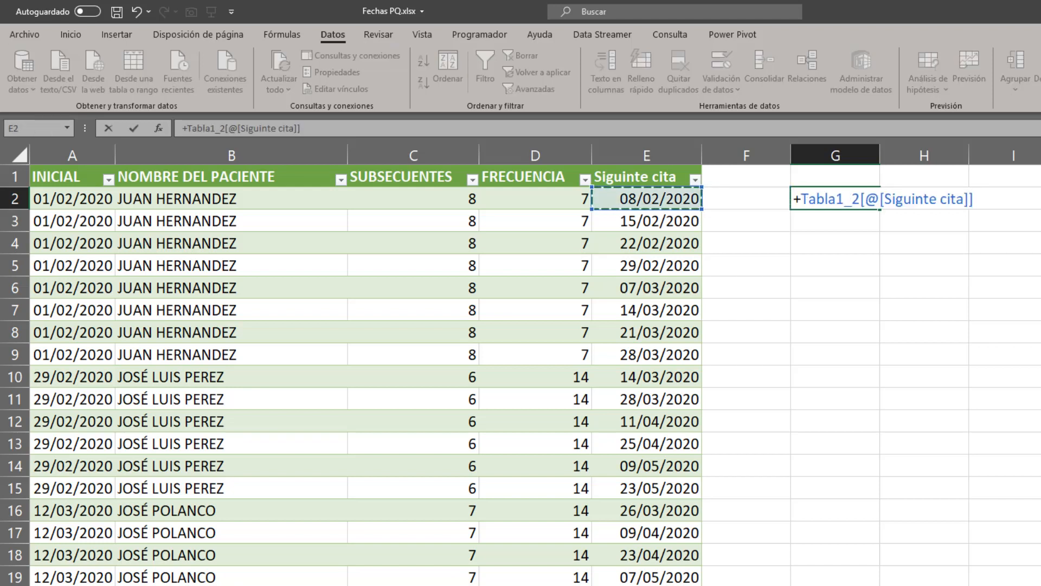
pyautogui.press('Left')
pyautogui.press('Left')
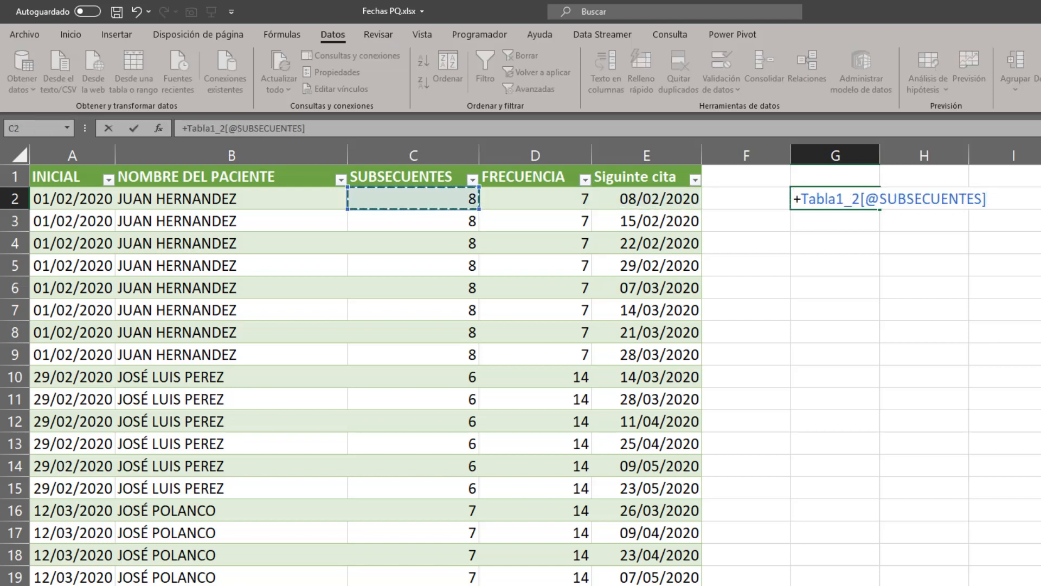
pyautogui.press('Right')
pyautogui.press('Right')
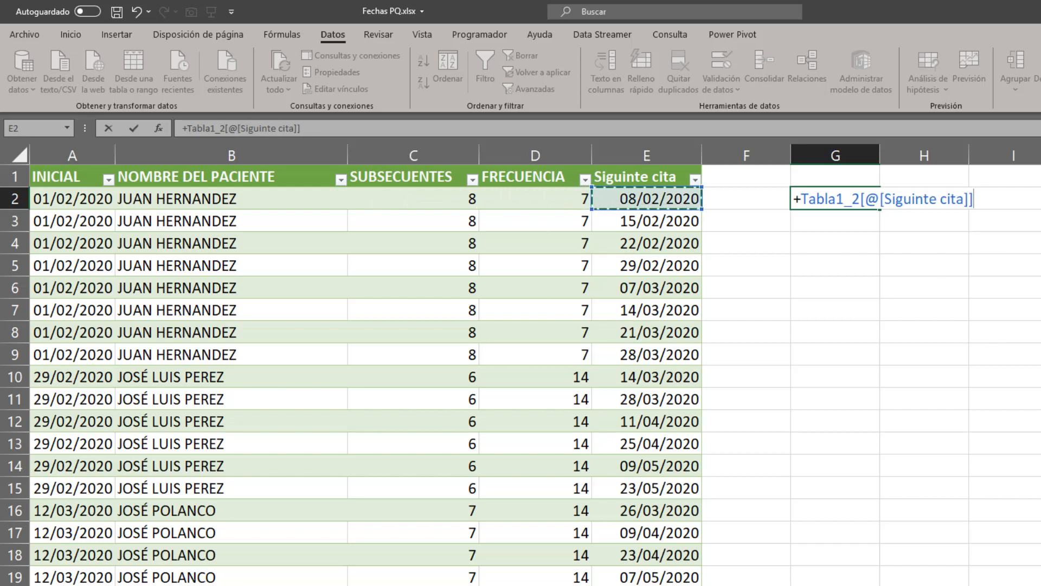
pyautogui.write('-')
pyautogui.press('Left')
pyautogui.press('Left')
pyautogui.press('Left')
pyautogui.press('Left')
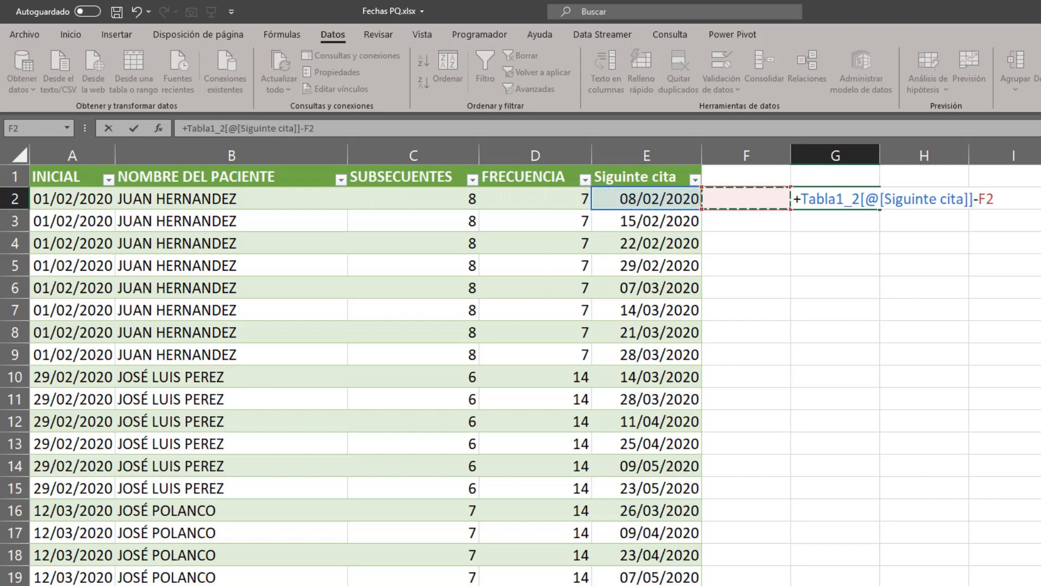
pyautogui.press('Left')
pyautogui.press('Left')
pyautogui.press('Return')
pyautogui.press('Up')
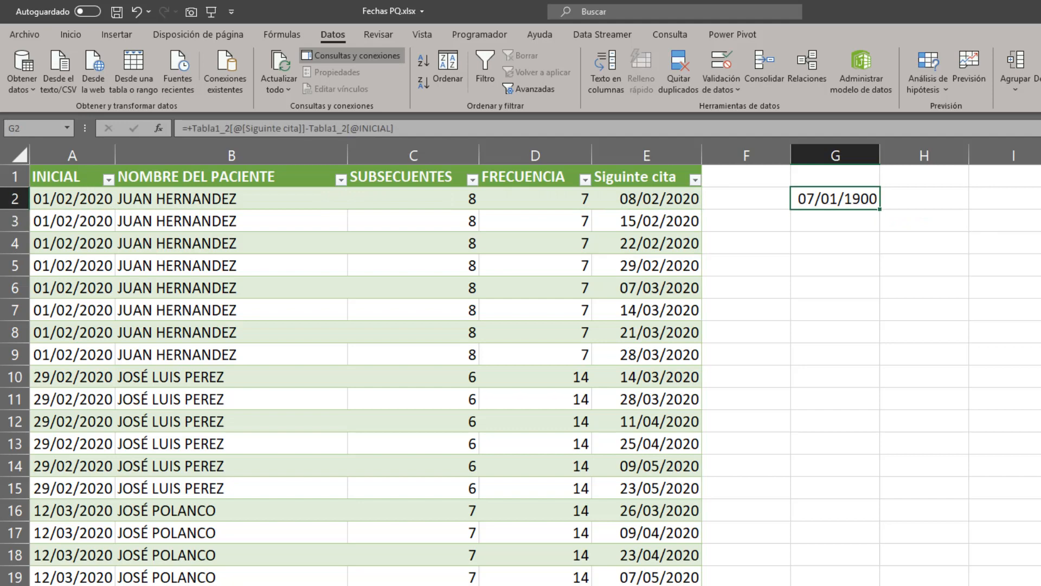
# Format G2 as General and compare its result with the first row's FRECUENCIA.
pyautogui.hotkey('ctrl', '1')
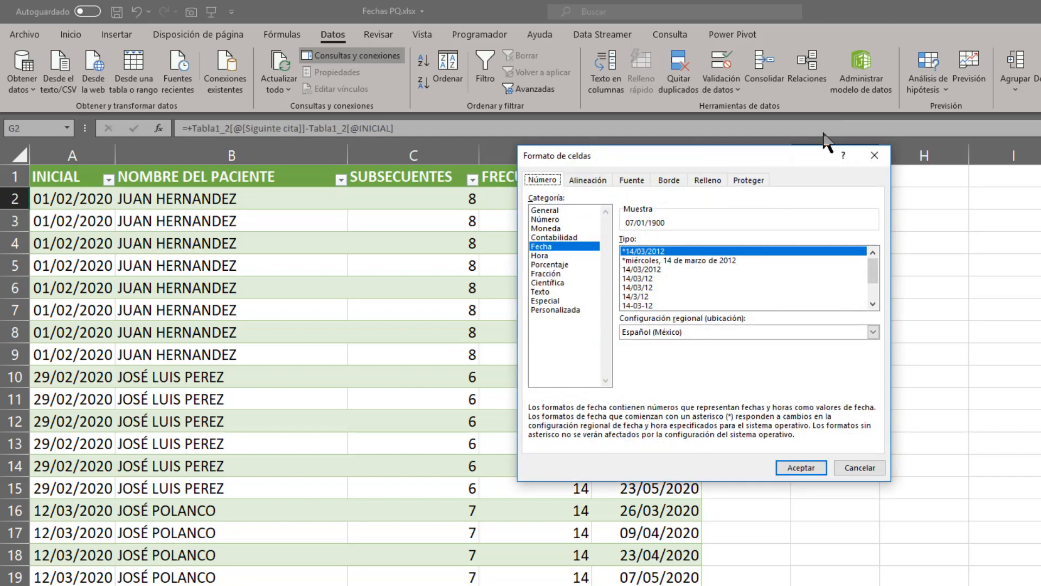
pyautogui.click(537, 211)
pyautogui.press('Return')
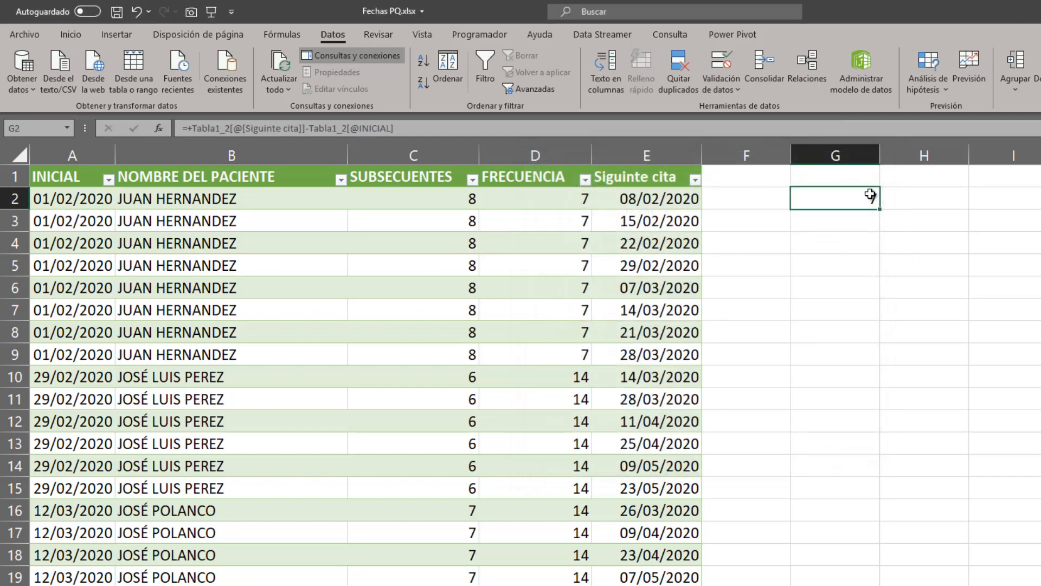
pyautogui.click(566, 204)
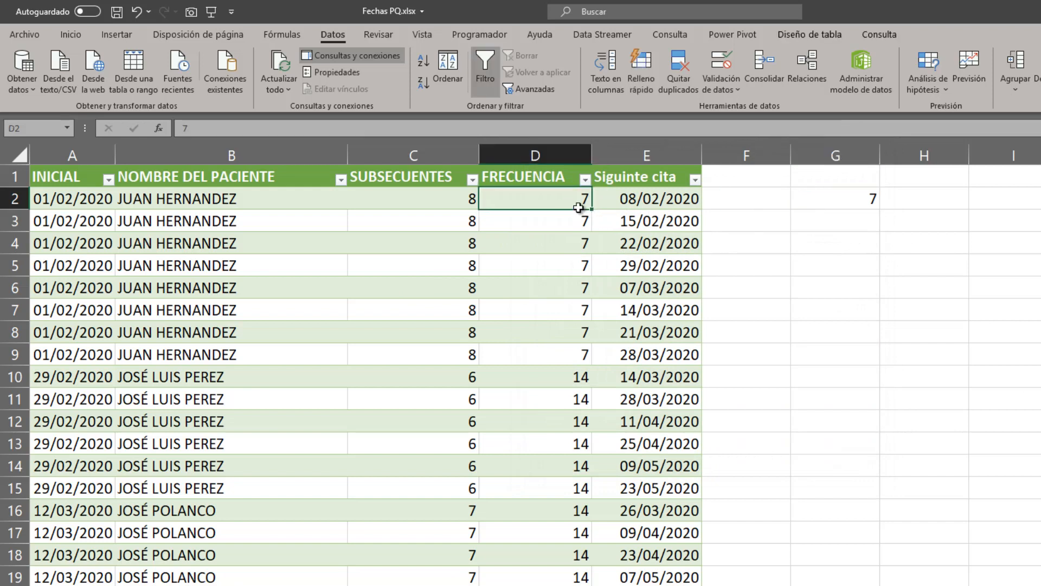
# Enter a formula in G3 that subtracts the previous appointment date in E2 from the second row's Siguinte cita.
pyautogui.click(865, 226)
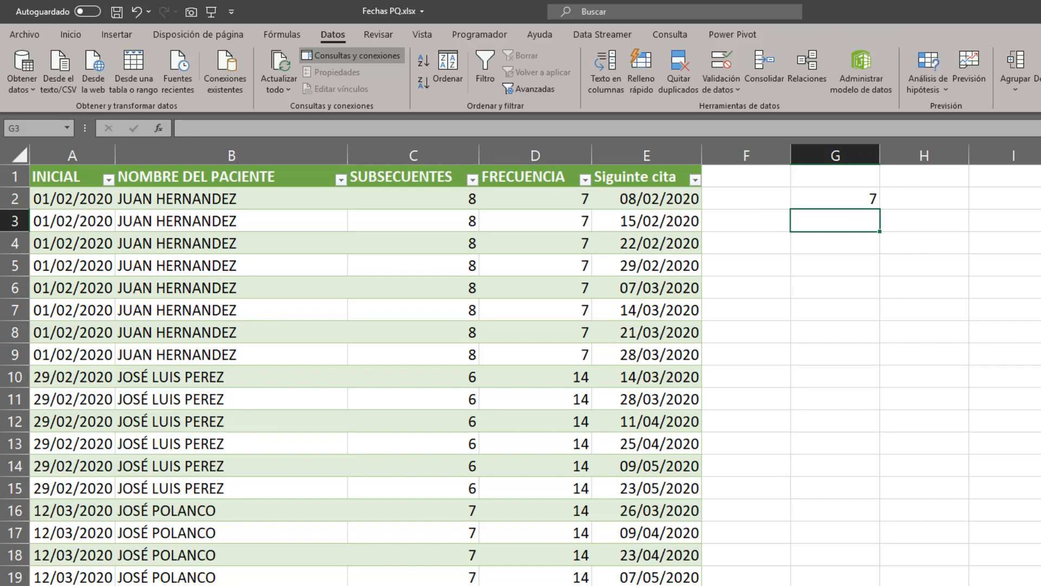
pyautogui.write('+')
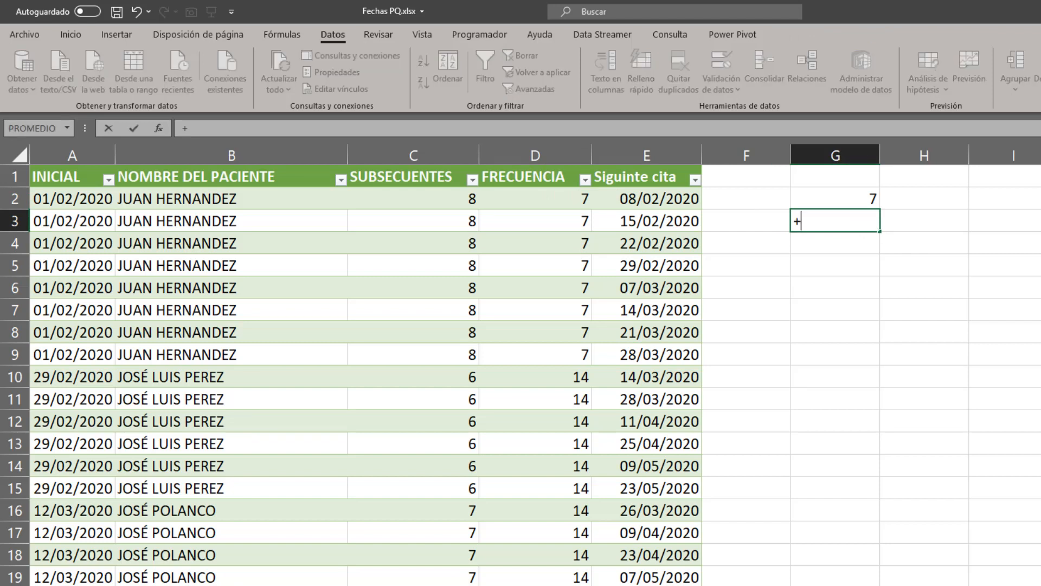
pyautogui.press('Left')
pyautogui.press('Left')
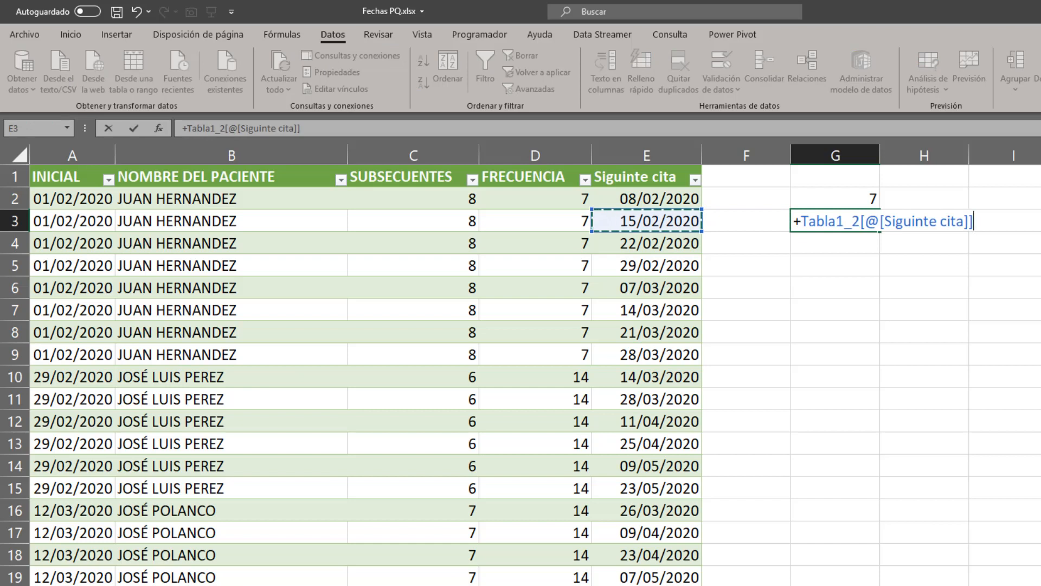
pyautogui.write('-')
pyautogui.press('Up')
pyautogui.press('Left')
pyautogui.press('Left')
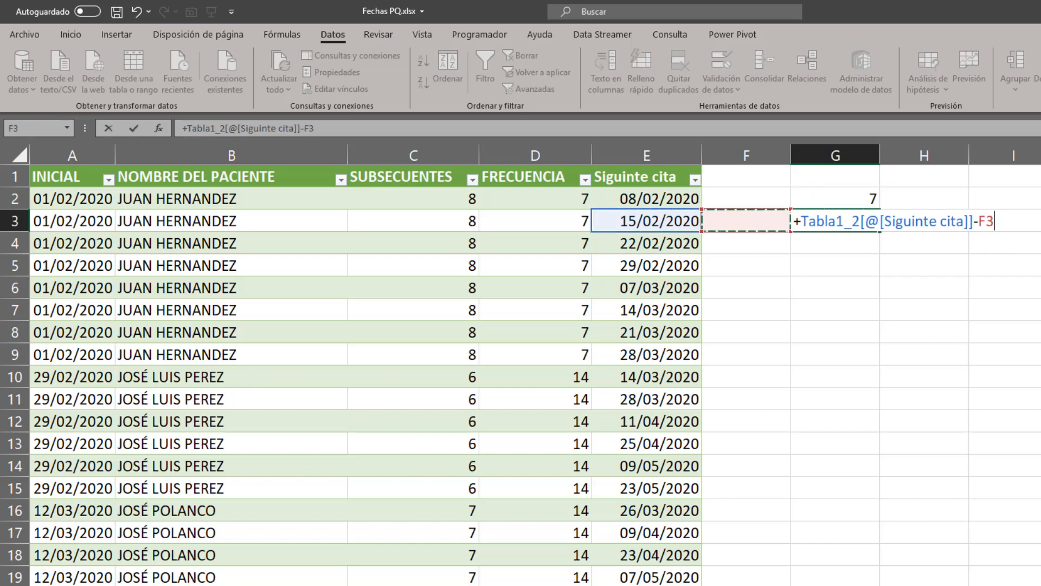
pyautogui.press('Return')
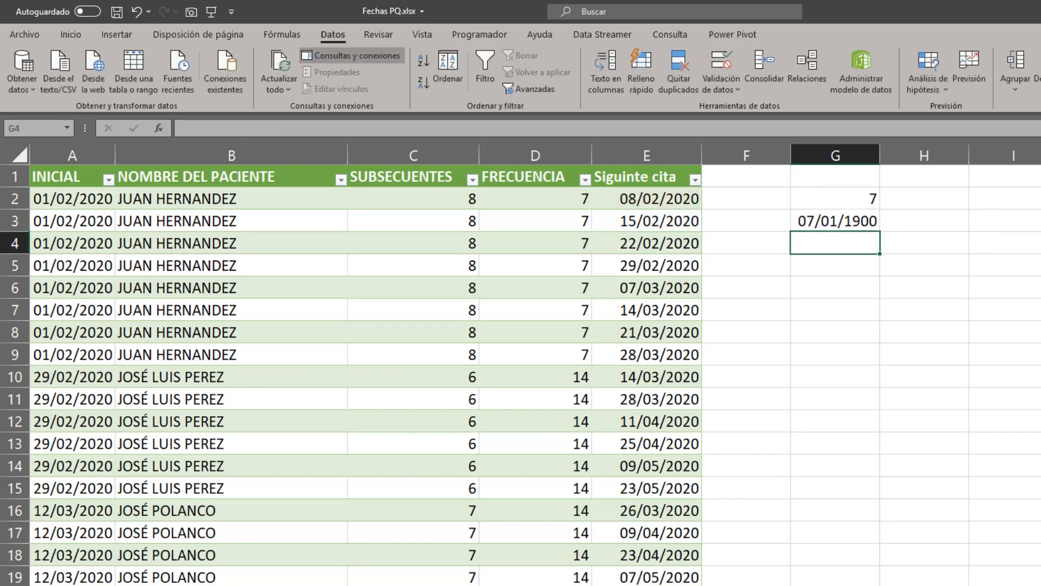
# Format the date difference in G3 as General.
pyautogui.press('Up')
pyautogui.hotkey('ctrl', '1')
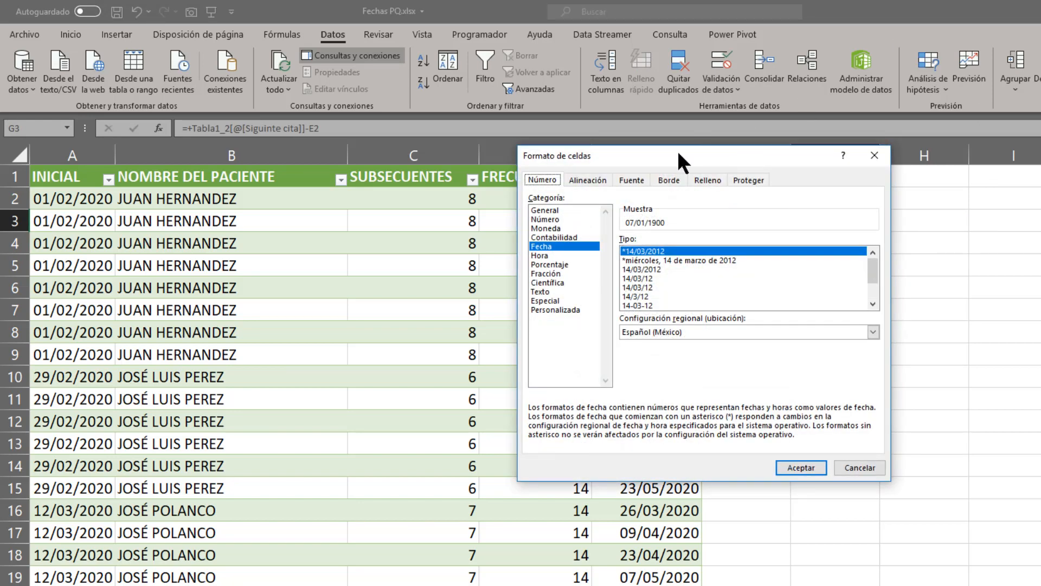
pyautogui.click(570, 210)
pyautogui.press('Return')
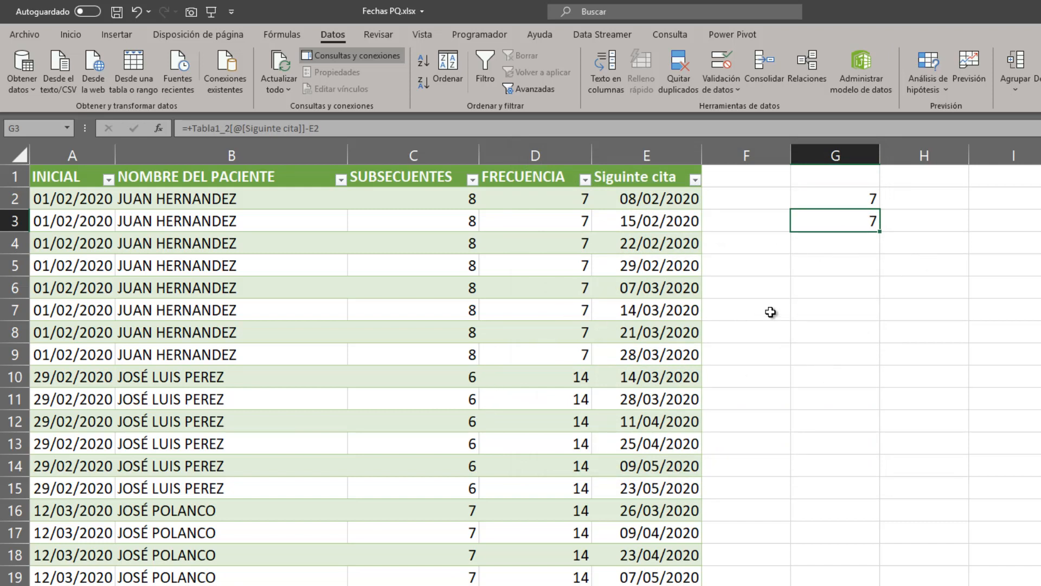
# Review the first patient's successive appointment dates under Siguinte cita, from E3 downward.
pyautogui.click(665, 220)
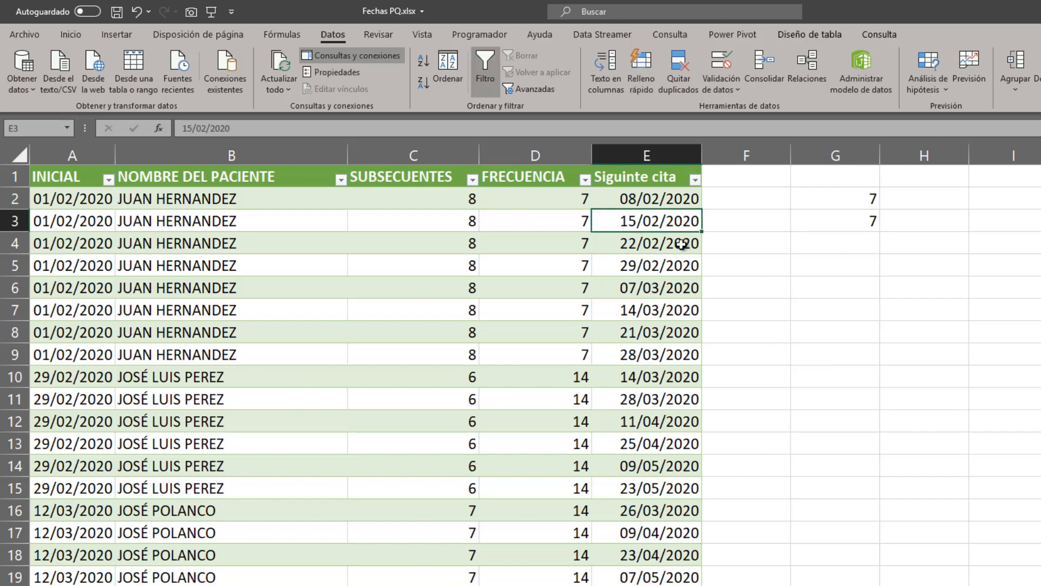
pyautogui.click(680, 246)
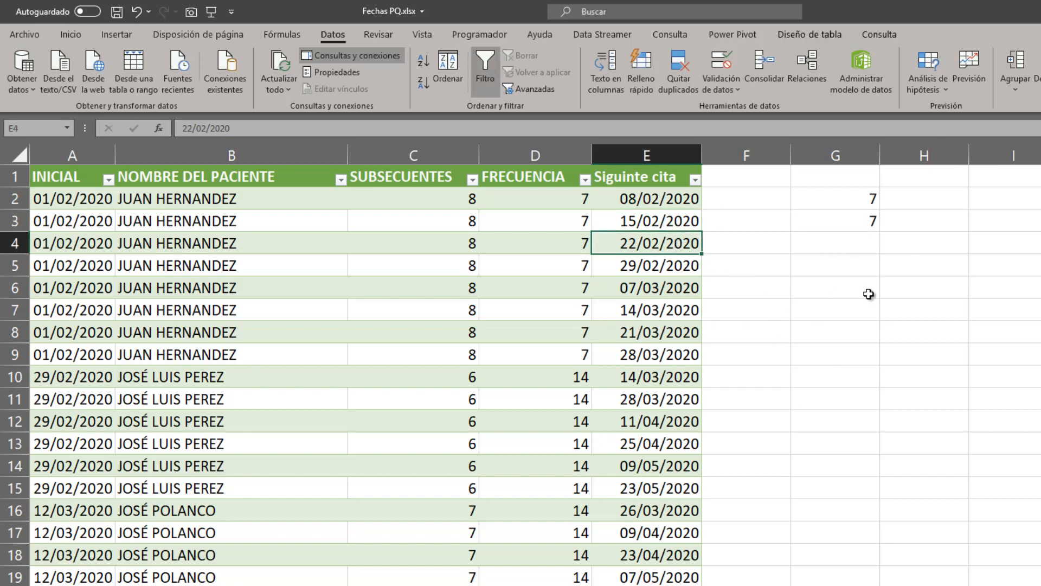
pyautogui.click(654, 261)
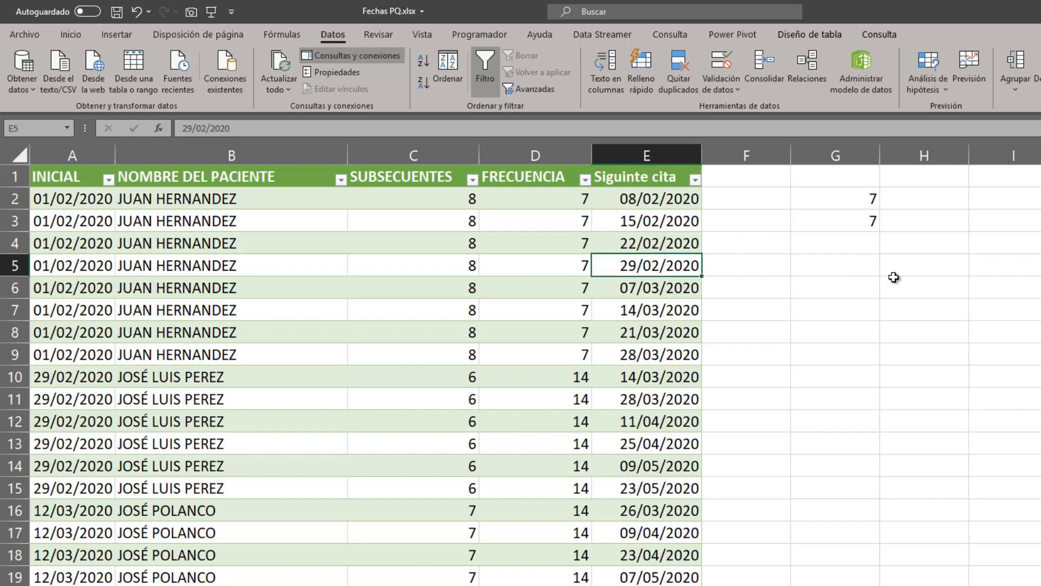
pyautogui.click(685, 293)
pyautogui.click(670, 325)
pyautogui.click(672, 308)
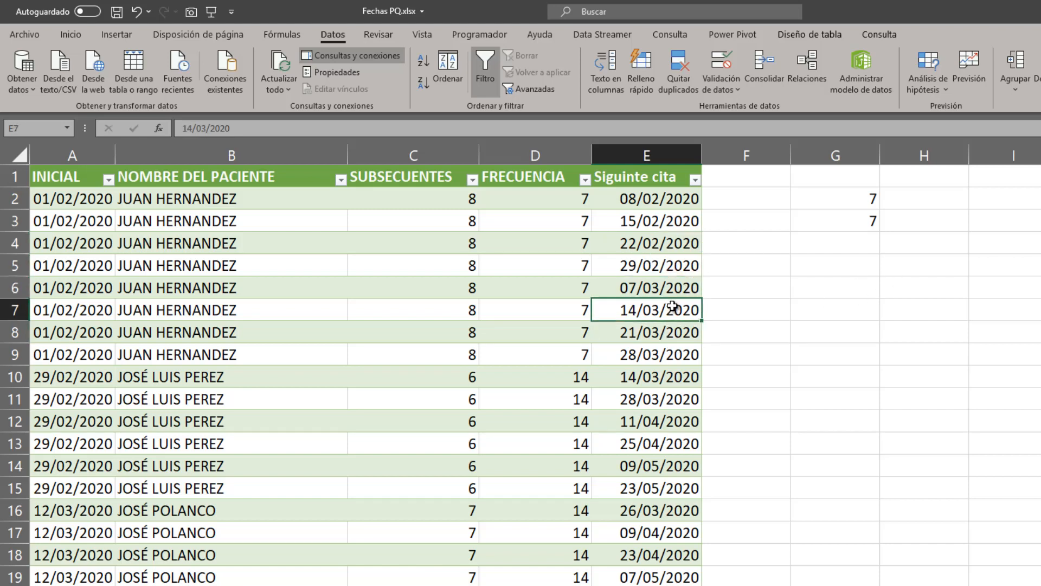
# Compare the first patient's SUBSECUENTES value with the appointment rows through E9, and clear the check formulas from G2:G4.
pyautogui.click(659, 349)
pyautogui.moveTo(449, 360); pyautogui.dragTo(442, 200)
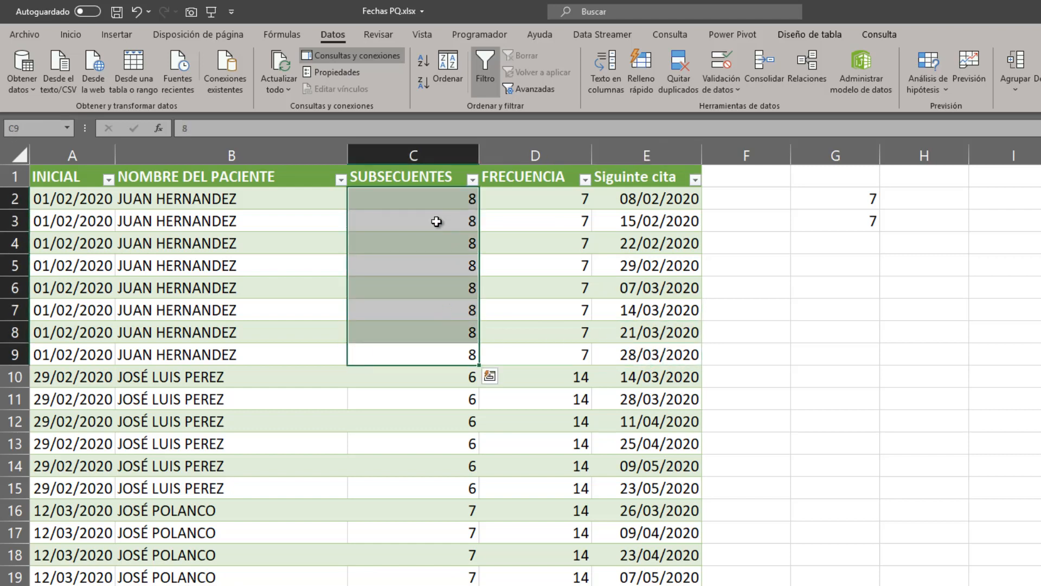
pyautogui.click(683, 355)
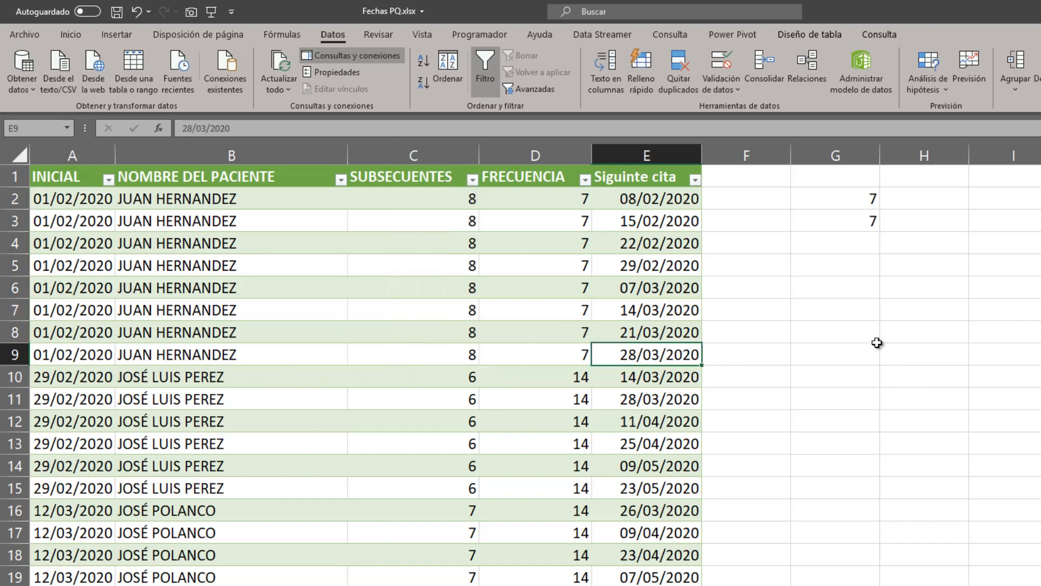
pyautogui.moveTo(839, 200); pyautogui.dragTo(847, 247)
pyautogui.press('Delete')
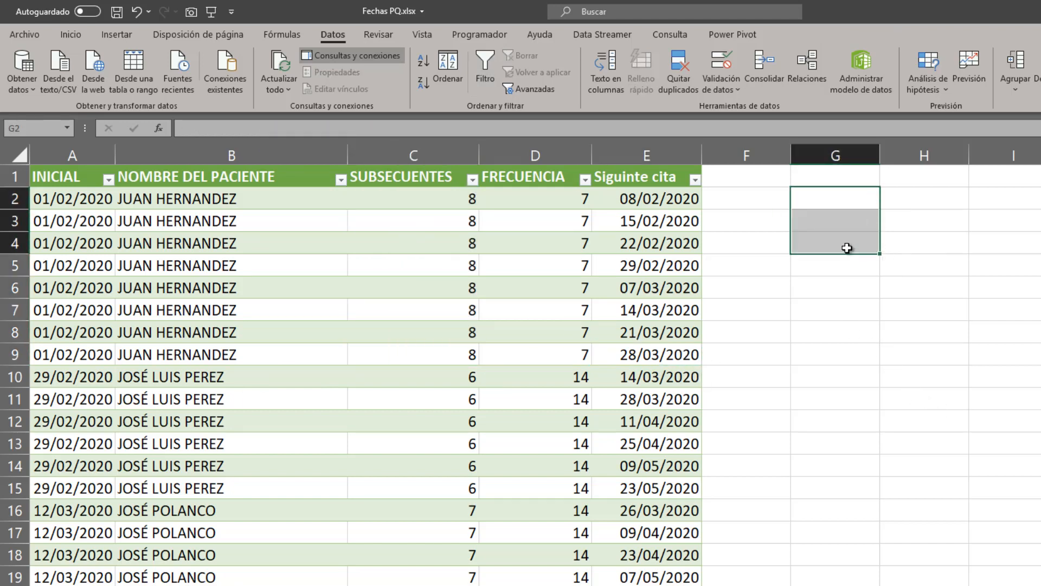
pyautogui.click(679, 355)
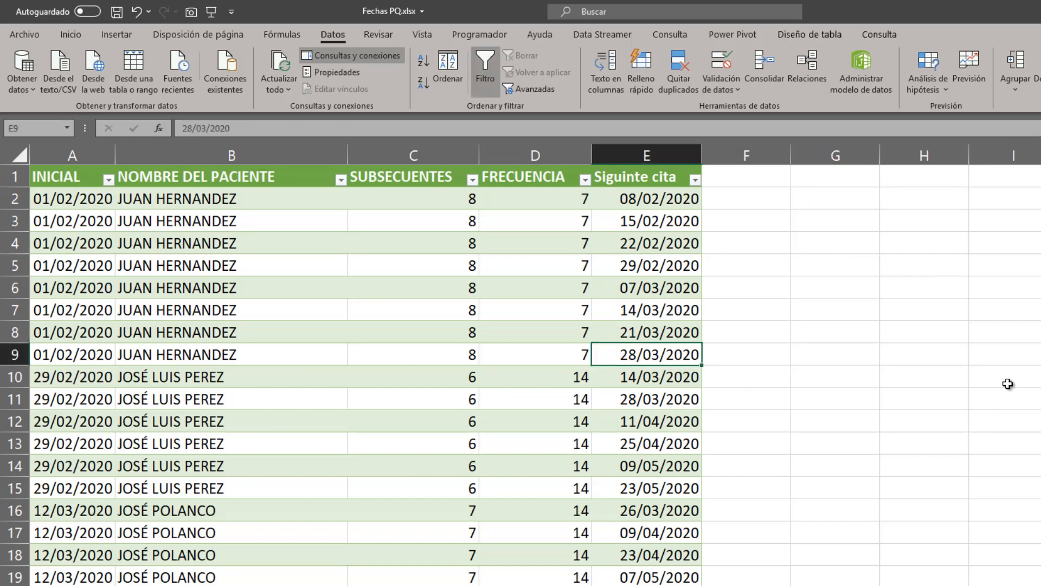
# Review the second patient's INICIAL and SUBSECUENTES values in row 10, and format cells G10:G17 as General.
pyautogui.scroll(-1, 827, 398)
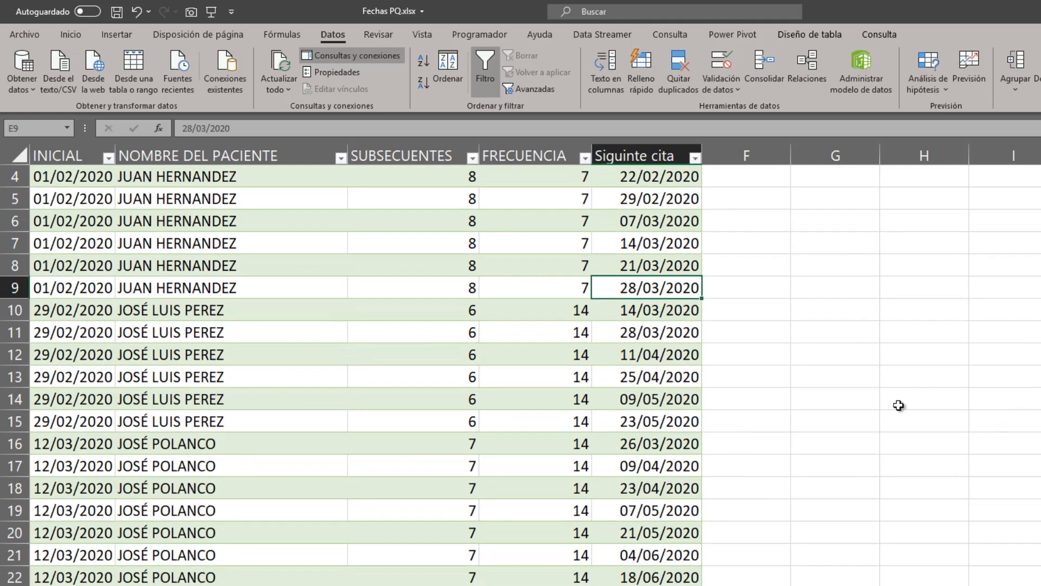
pyautogui.click(810, 312)
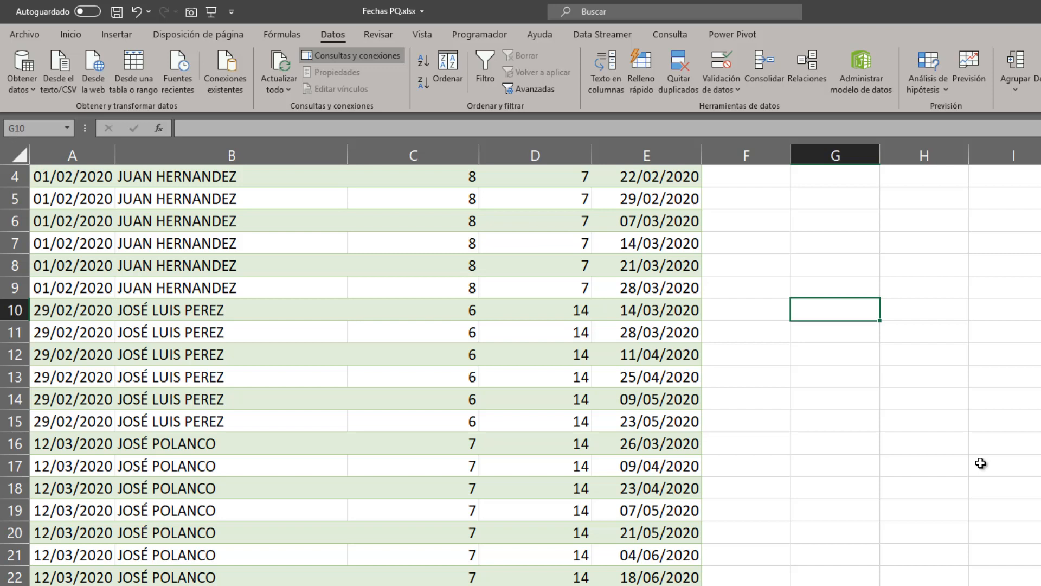
pyautogui.click(87, 313)
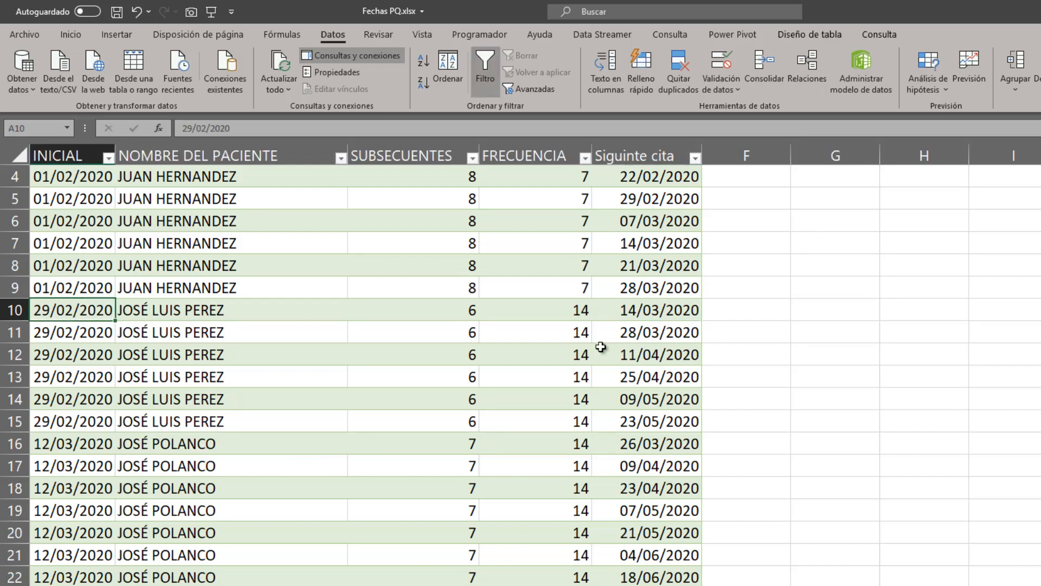
pyautogui.click(422, 306)
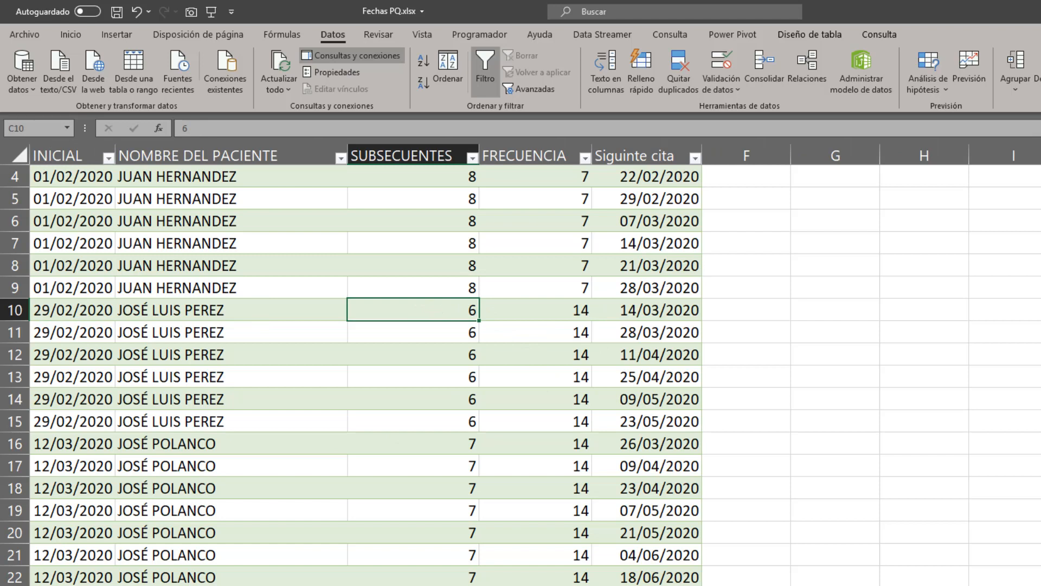
pyautogui.click(846, 315)
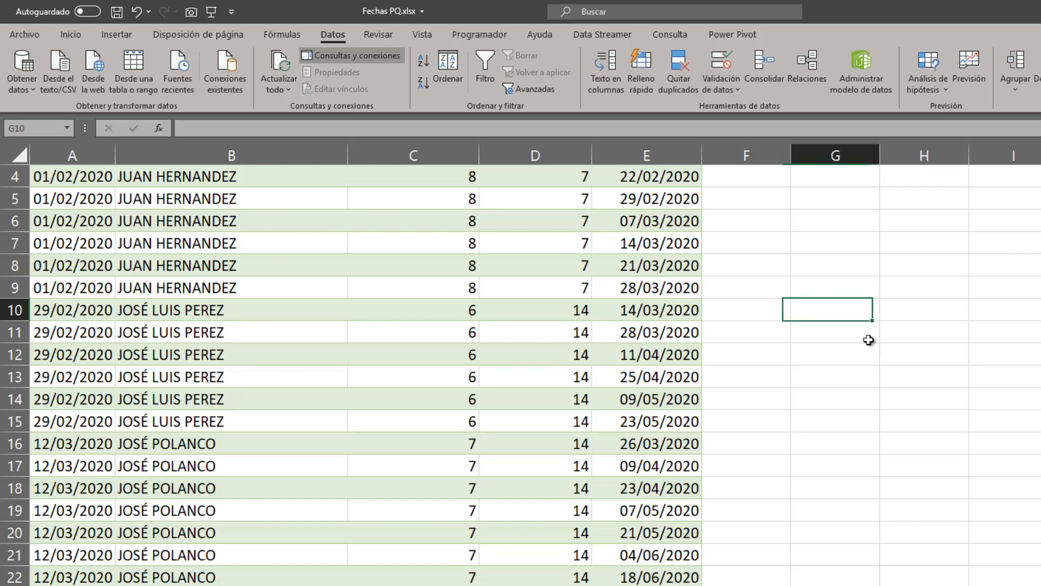
pyautogui.hotkey('shift', 'Down')
pyautogui.hotkey('shift', 'Down')
pyautogui.hotkey('shift', 'Down')
pyautogui.hotkey('shift', 'Down')
pyautogui.hotkey('shift', 'Down')
pyautogui.hotkey('shift', 'Down')
pyautogui.hotkey('shift', 'Down')
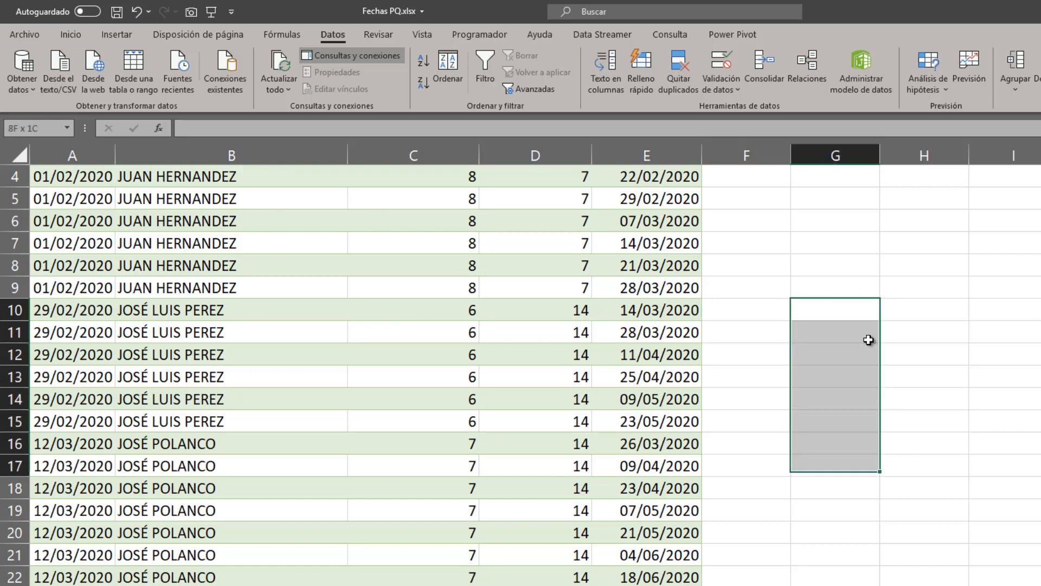
pyautogui.hotkey('ctrl', '1')
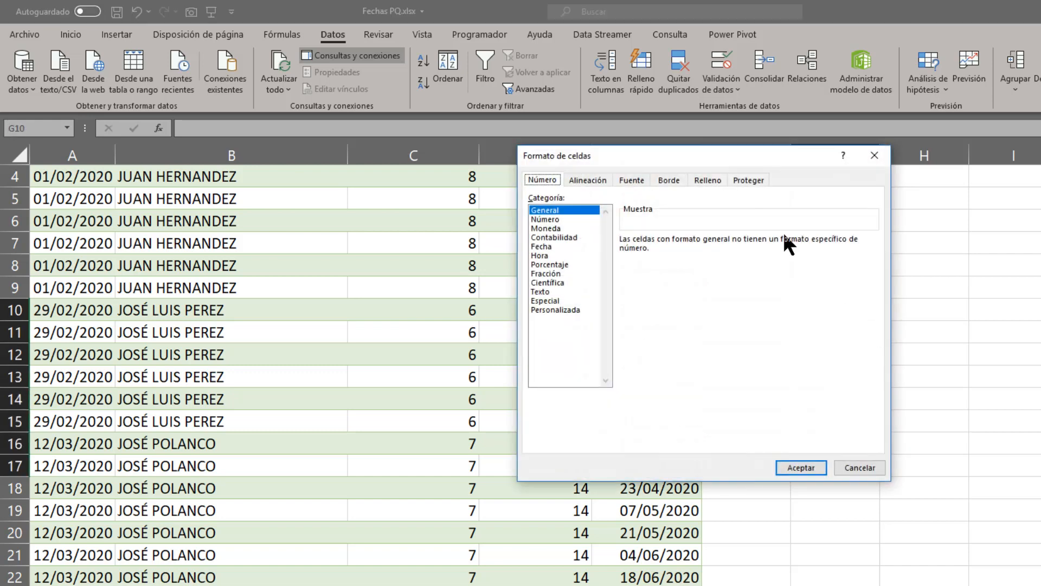
pyautogui.doubleClick(562, 210)
# Enter a formula in G10 that subtracts the row's INICIAL date from its Siguinte cita date.
pyautogui.click(859, 310)
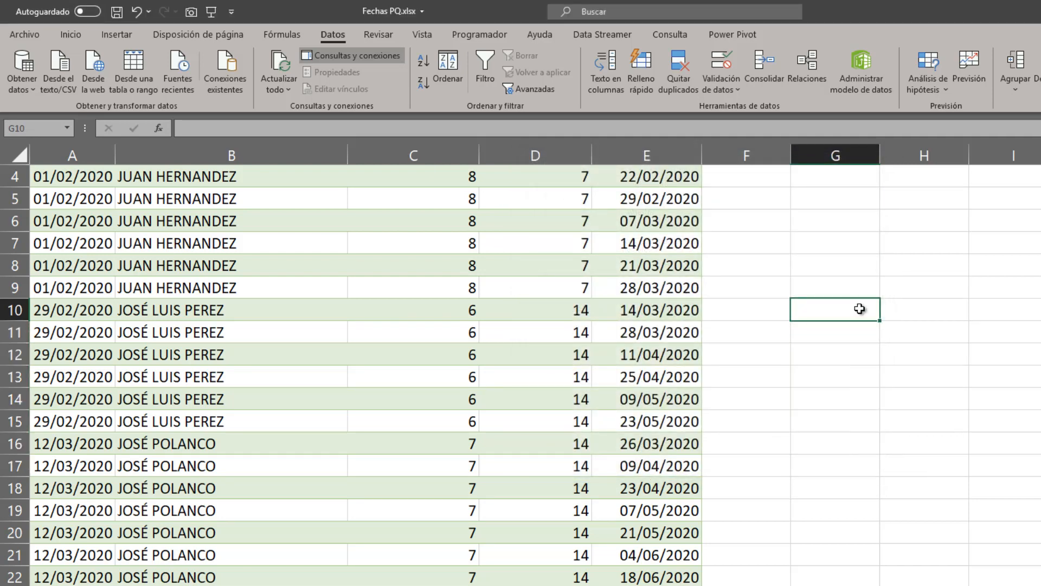
pyautogui.write('=')
pyautogui.press('Left')
pyautogui.press('Left')
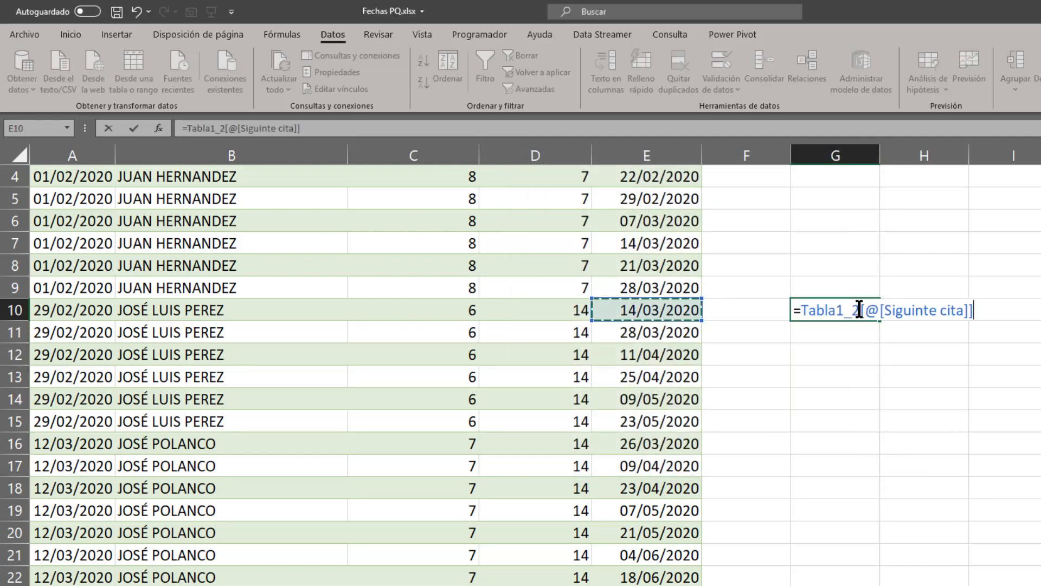
pyautogui.write('-')
pyautogui.press('Left')
pyautogui.press('Left')
pyautogui.press('Left')
pyautogui.press('Left')
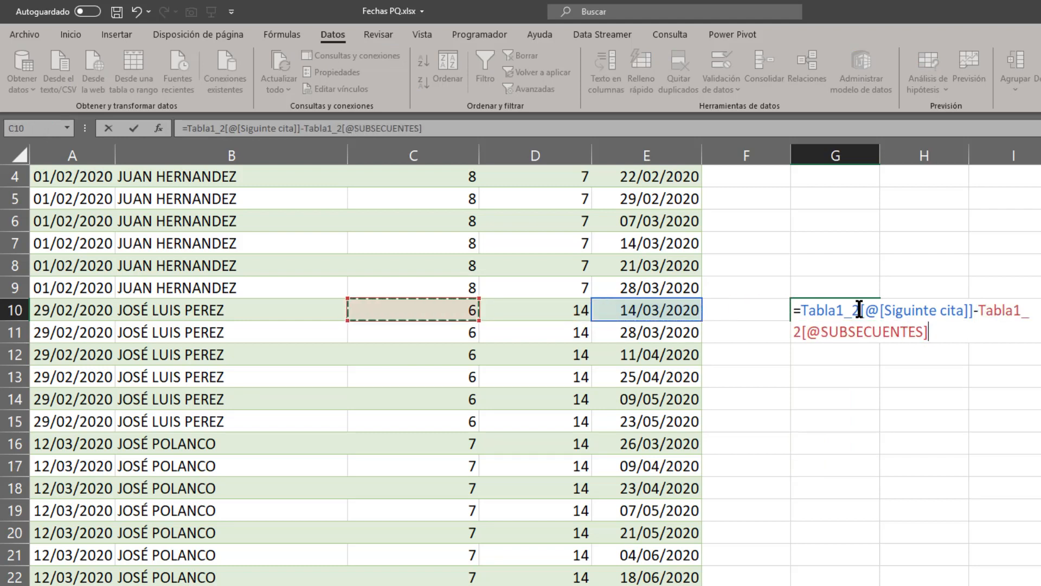
pyautogui.press('Left')
pyautogui.press('Left')
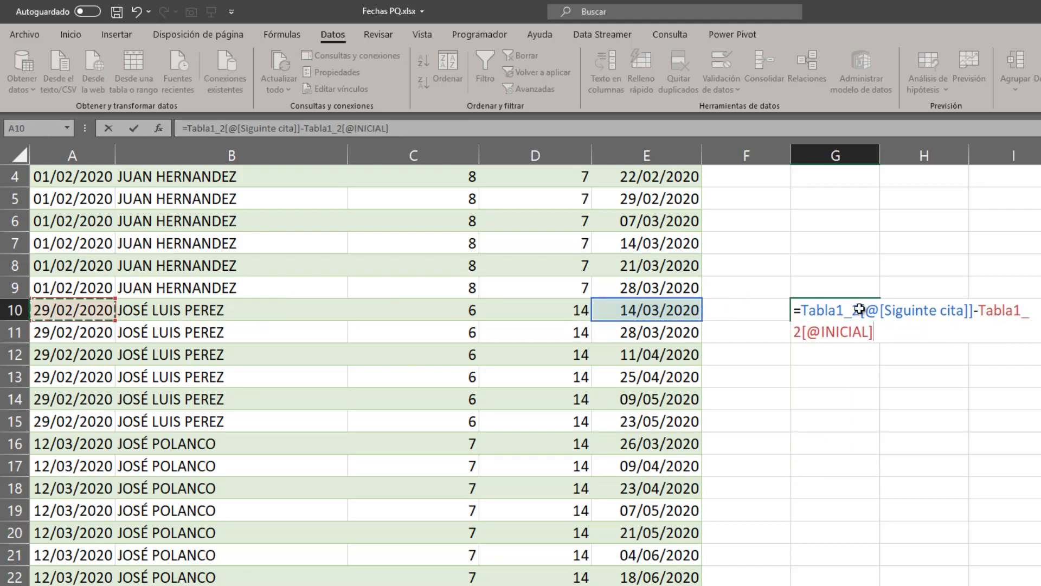
pyautogui.press('Return')
pyautogui.click(859, 310)
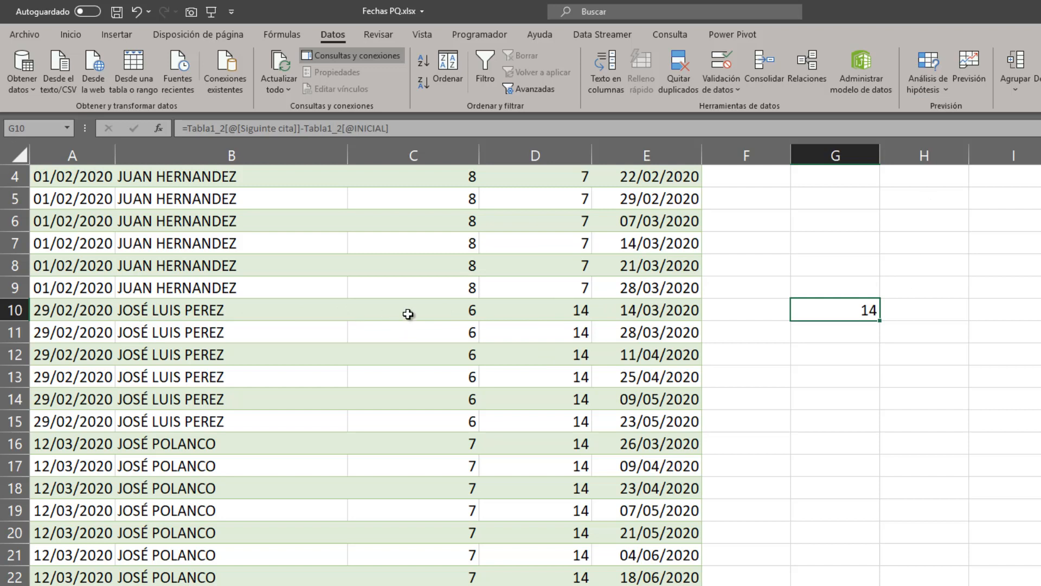
# Compare the interval in G10 with the appointment date in E10, and clear the formula from G10.
pyautogui.click(681, 310)
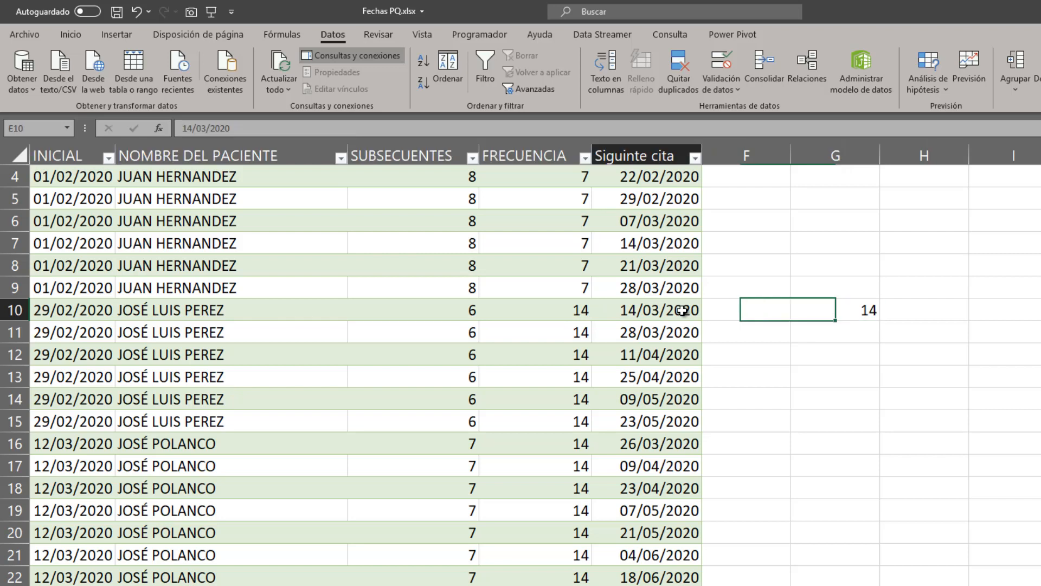
pyautogui.click(860, 313)
pyautogui.click(673, 306)
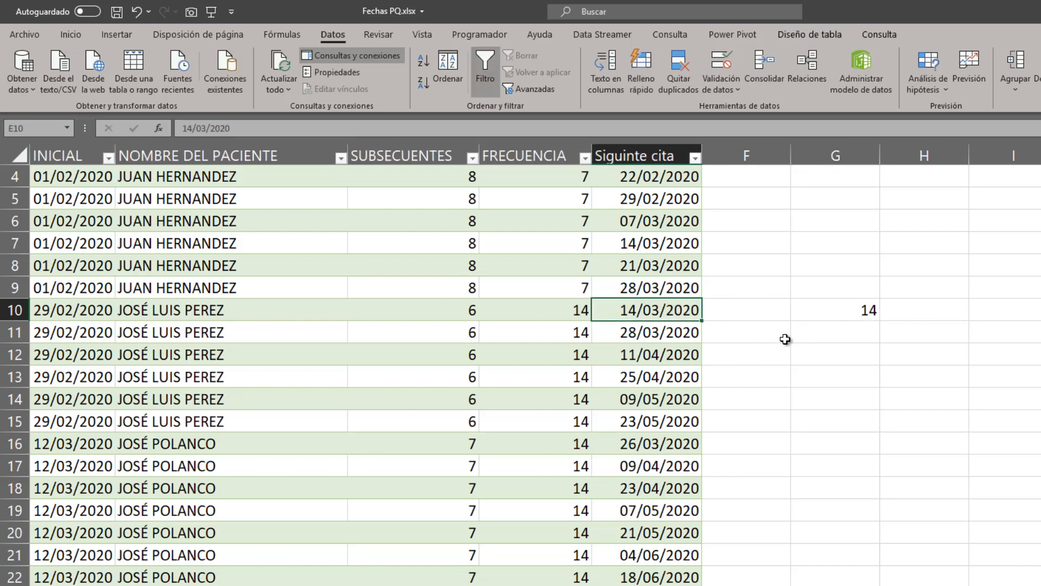
pyautogui.click(819, 308)
pyautogui.press('Delete')
# Review the second patient's appointment dates from E10 to E15 and check their count against SUBSECUENTES in C10:C15.
pyautogui.press('Up')
pyautogui.press('Left')
pyautogui.press('Left')
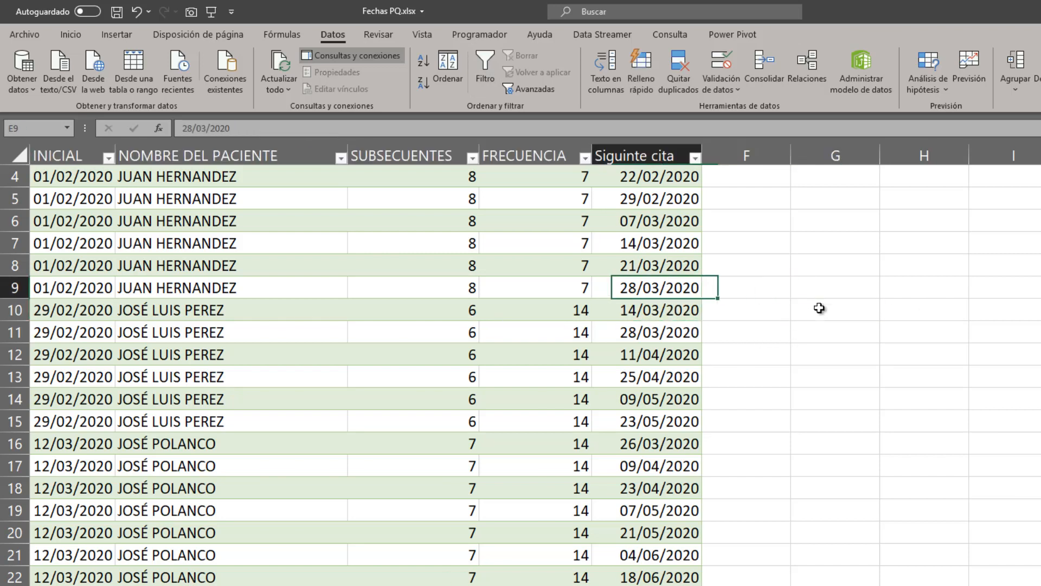
pyautogui.press('Down')
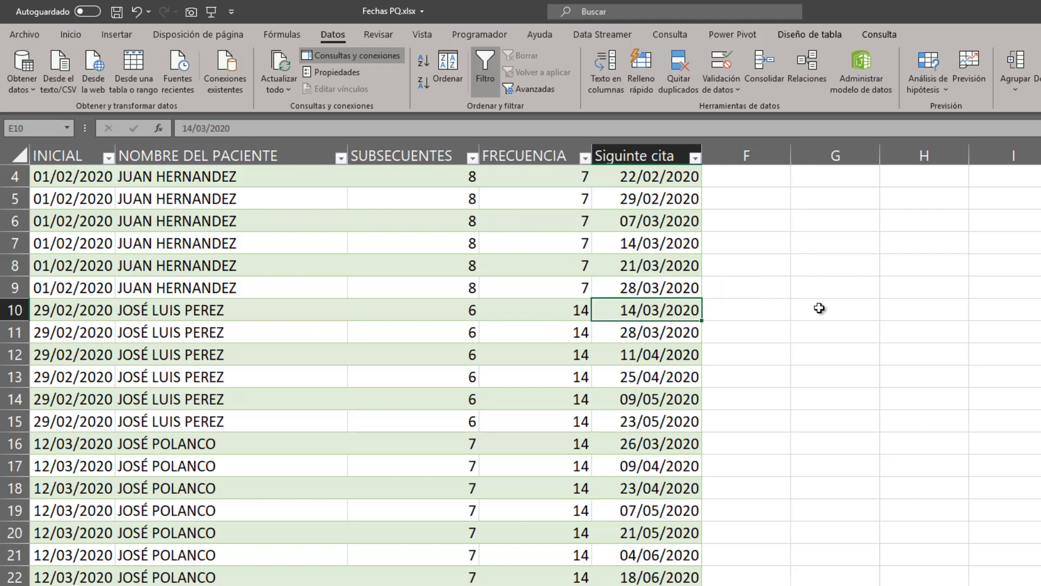
pyautogui.press('Down')
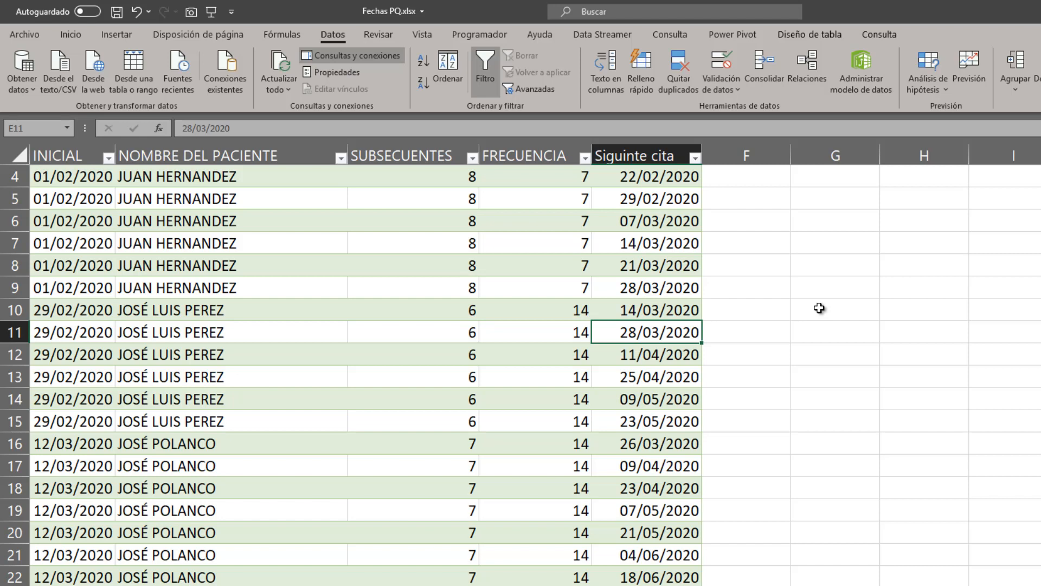
pyautogui.press('Down')
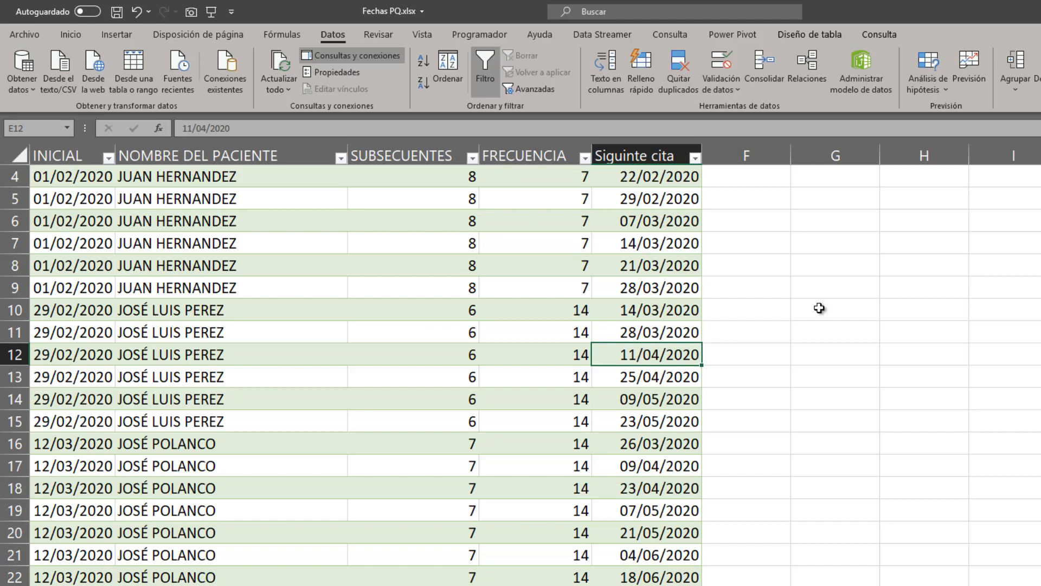
pyautogui.press('Down')
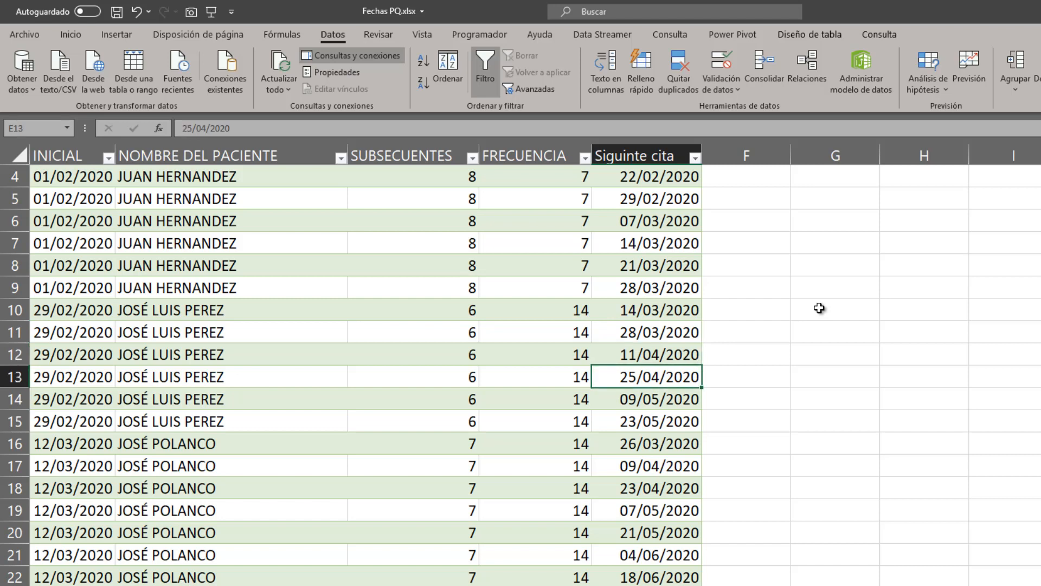
pyautogui.press('Down')
pyautogui.press('Down')
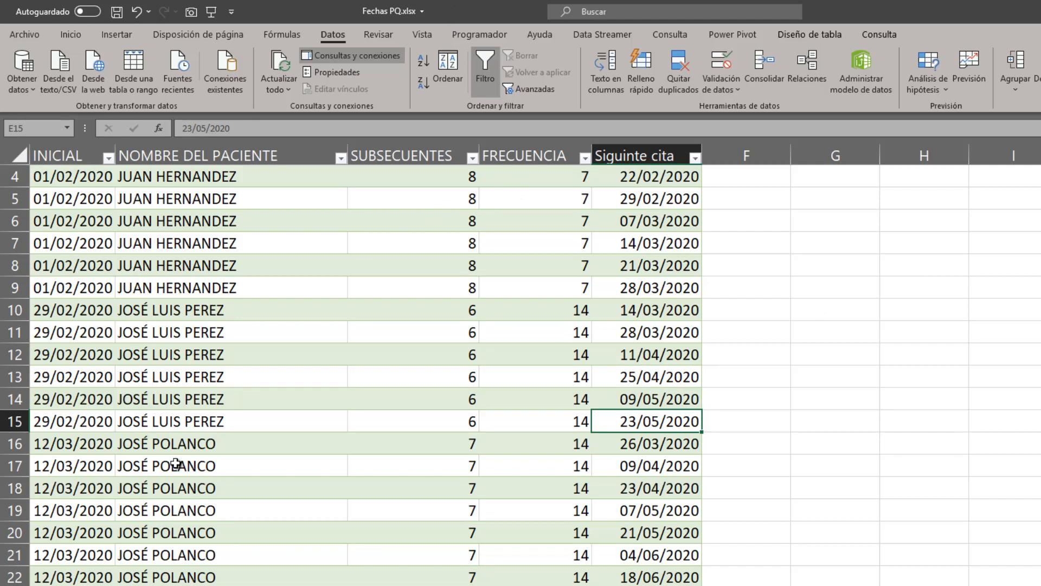
pyautogui.moveTo(450, 301); pyautogui.dragTo(435, 428)
pyautogui.click(669, 426)
# Look further down the table at row 49, the first row of a patient with FRECUENCIA 10, including its INICIAL date.
pyautogui.scroll(-5, 727, 455)
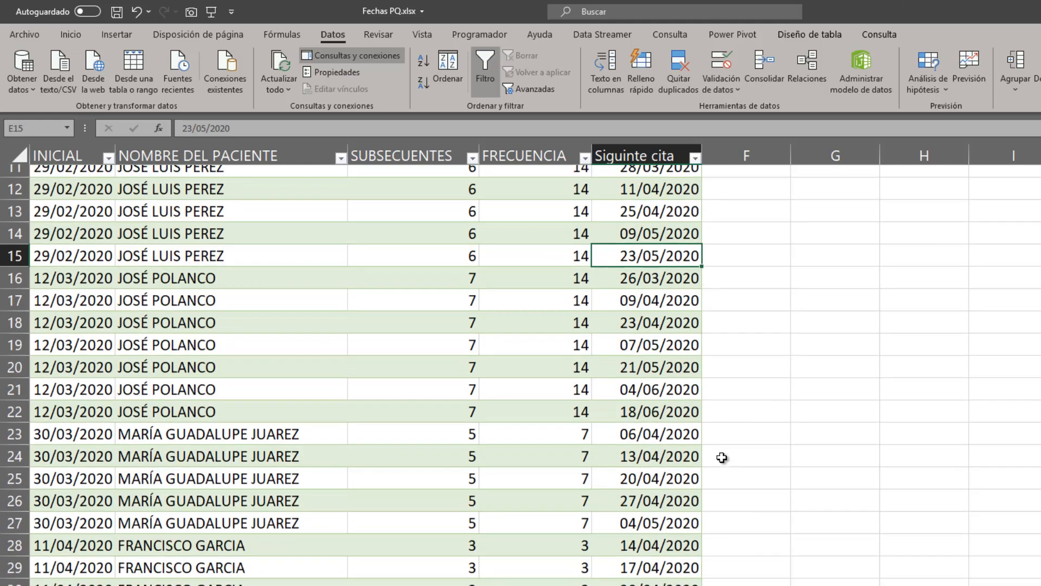
pyautogui.scroll(-7, 722, 457)
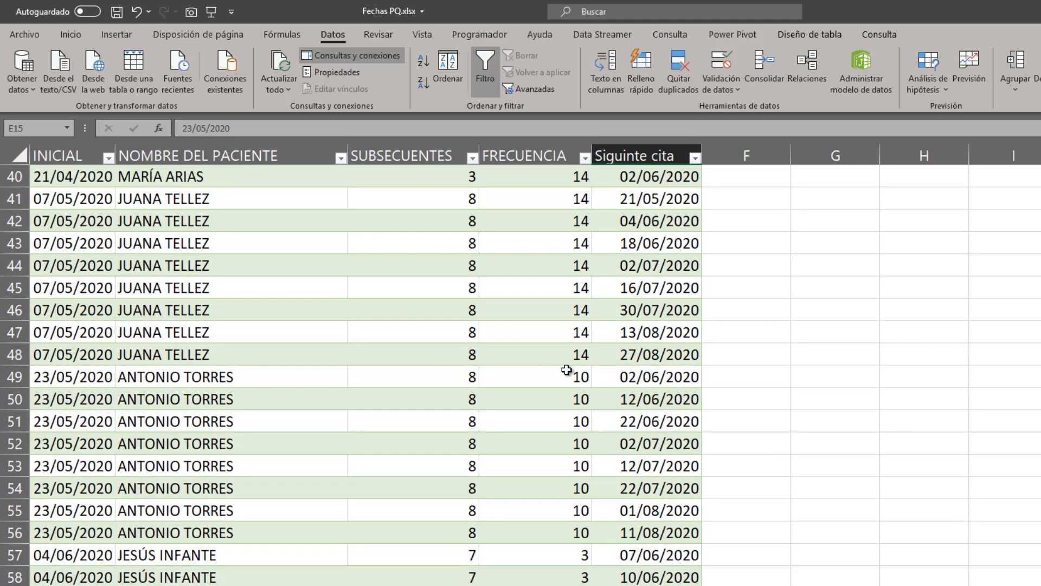
pyautogui.moveTo(445, 375)
pyautogui.mouseDown()
pyautogui.moveTo(454, 530)
pyautogui.moveTo(460, 376)
pyautogui.mouseUp()
pyautogui.click(816, 370)
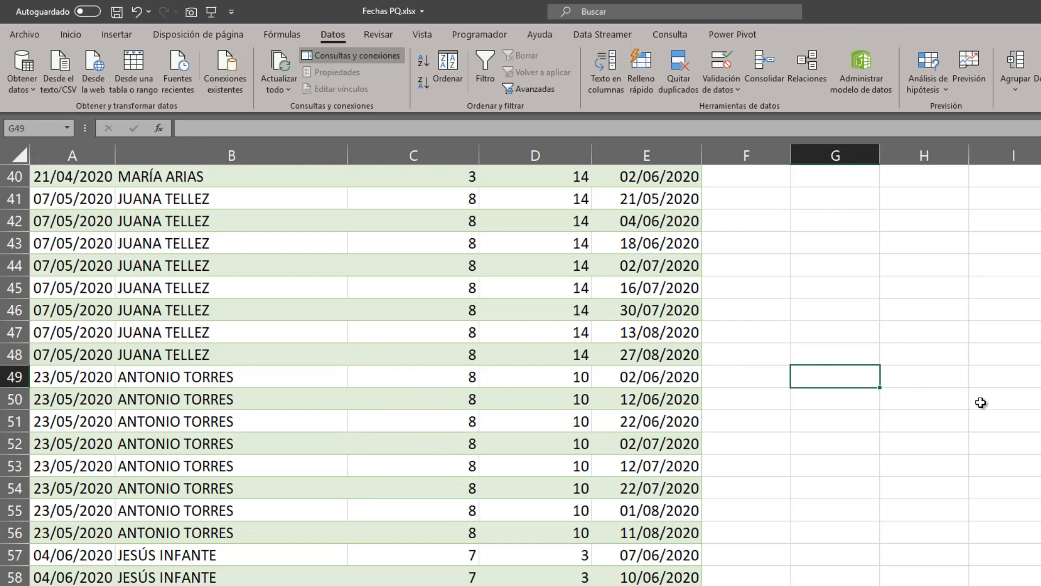
pyautogui.press('Left')
pyautogui.press('Left')
pyautogui.press('Left')
pyautogui.press('Left')
pyautogui.press('Left')
pyautogui.press('Left')
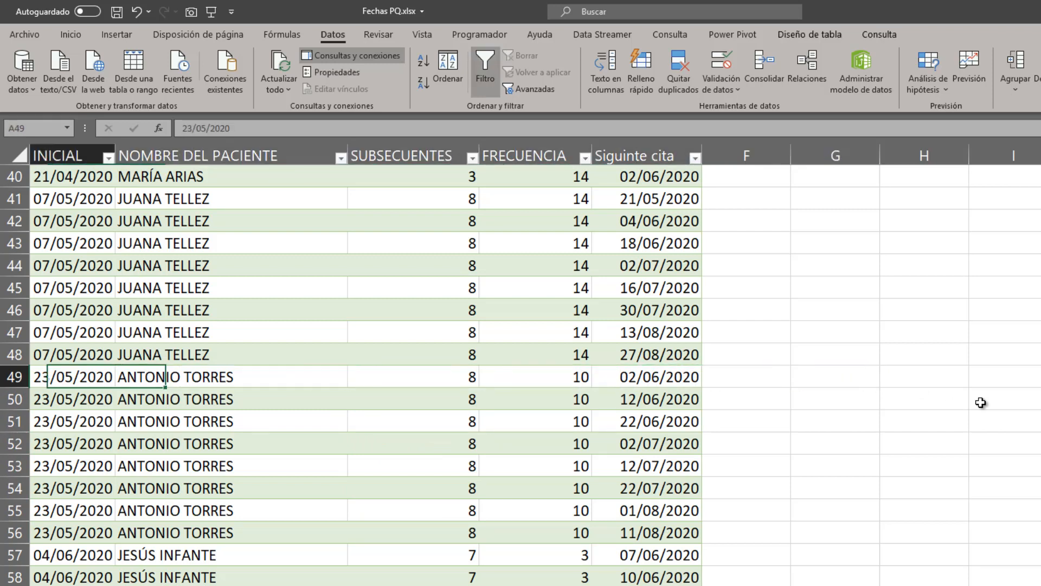
# Enter a formula in G49 that subtracts the row's INICIAL date from its Siguinte cita date.
pyautogui.press('Right')
pyautogui.press('Right')
pyautogui.press('Right')
pyautogui.press('Right')
pyautogui.press('Right')
pyautogui.press('Right')
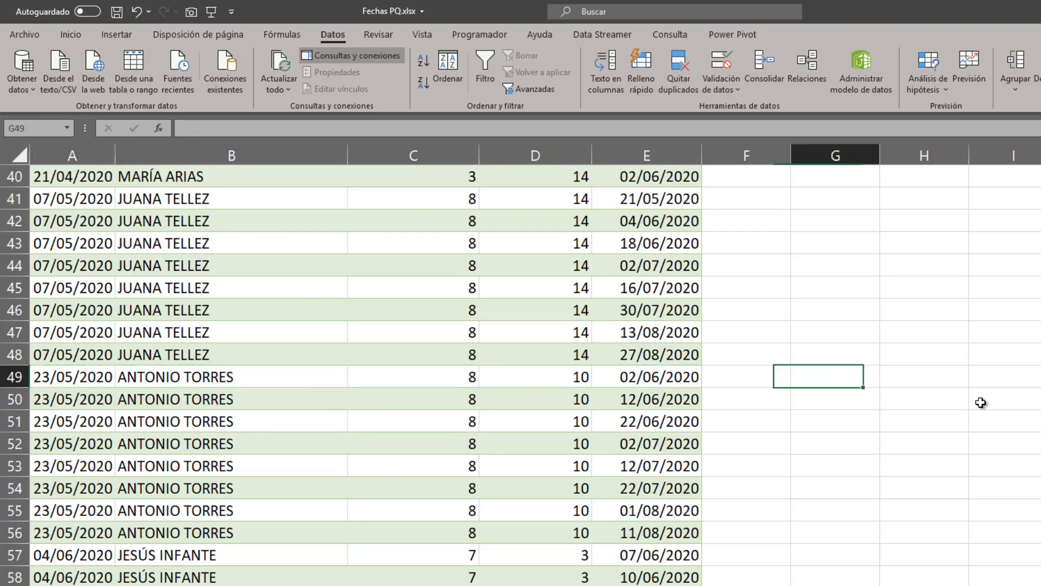
pyautogui.write('+')
pyautogui.press('Left')
pyautogui.press('Left')
pyautogui.write('-')
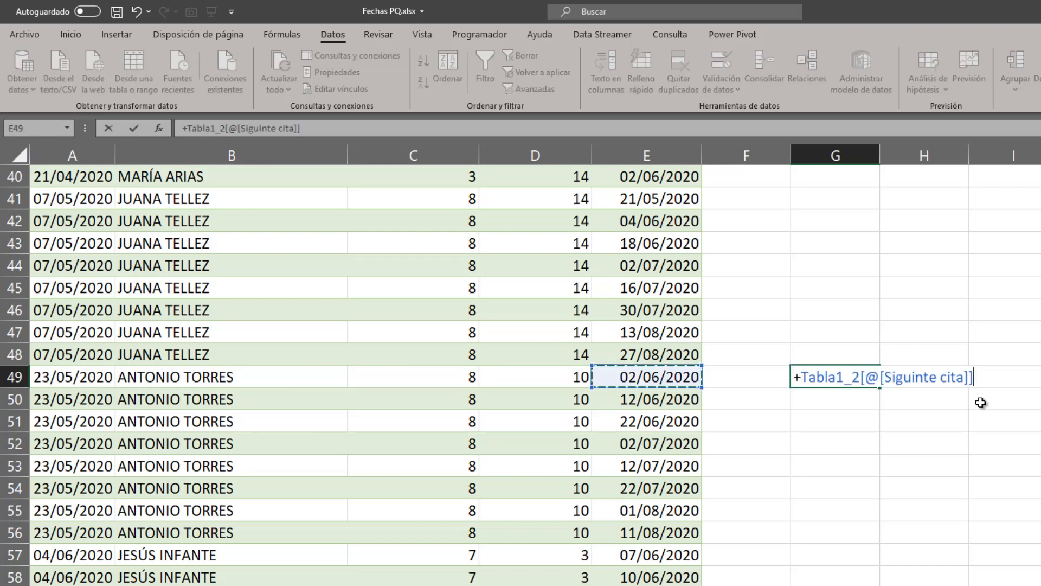
pyautogui.press('Left')
pyautogui.press('Left')
pyautogui.press('Left')
pyautogui.press('Left')
pyautogui.press('Left')
pyautogui.press('Left')
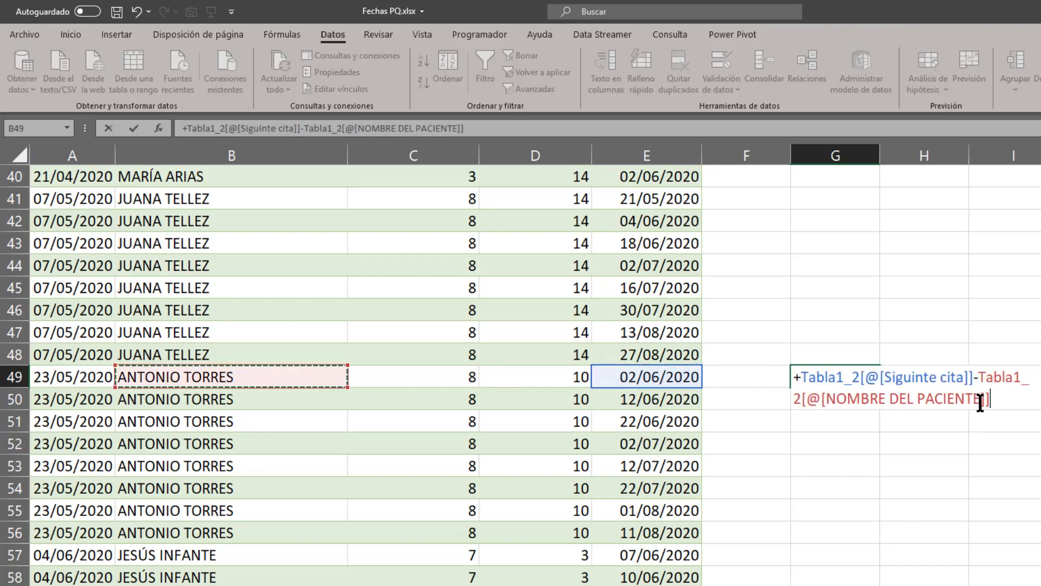
pyautogui.press('Return')
pyautogui.press('Up')
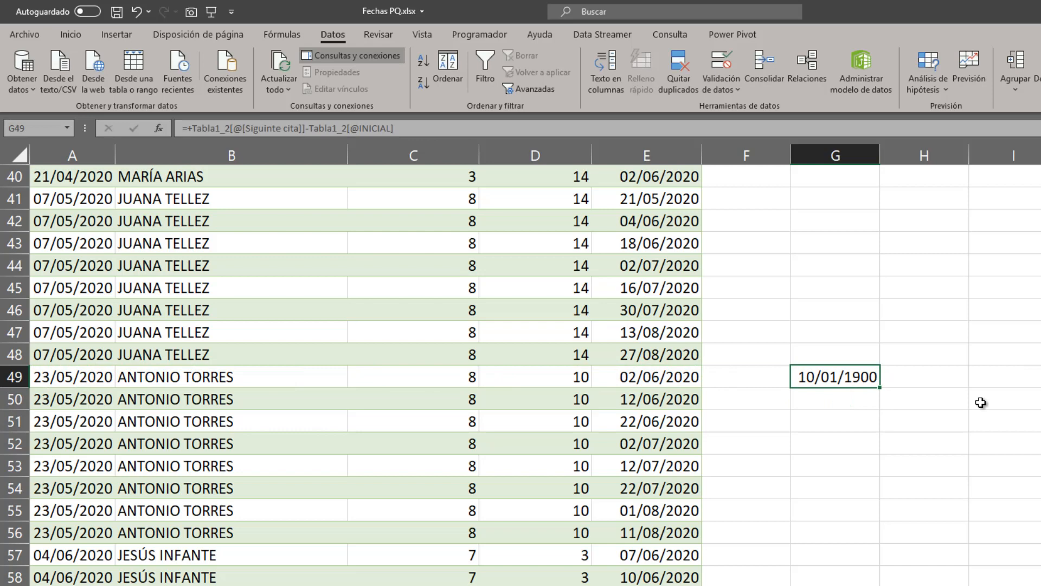
# Format G49 as General to read its interval in days, and clear the check formula from the cell.
pyautogui.hotkey('ctrl', '1')
pyautogui.click(570, 210)
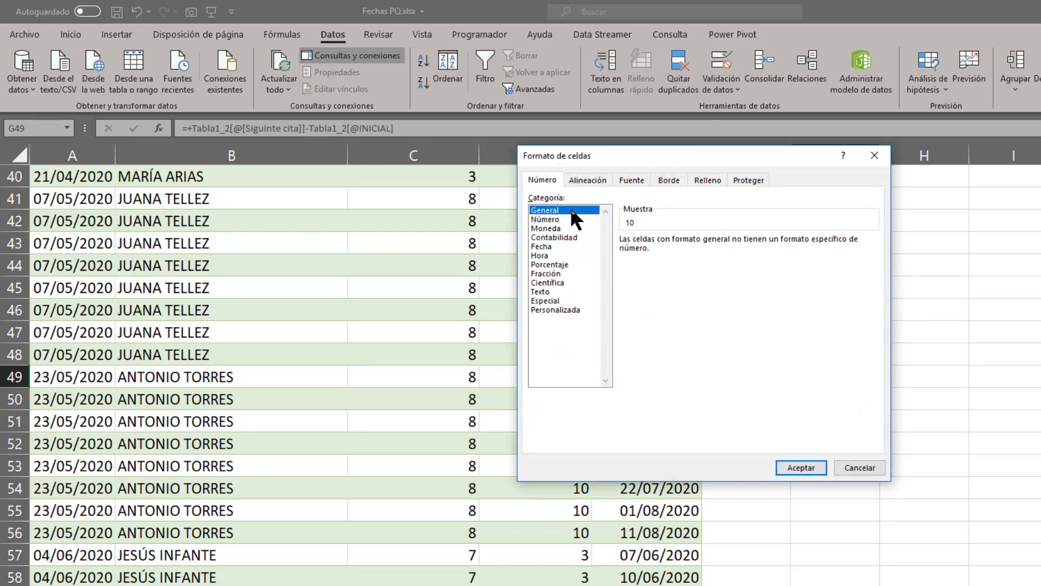
pyautogui.press('Return')
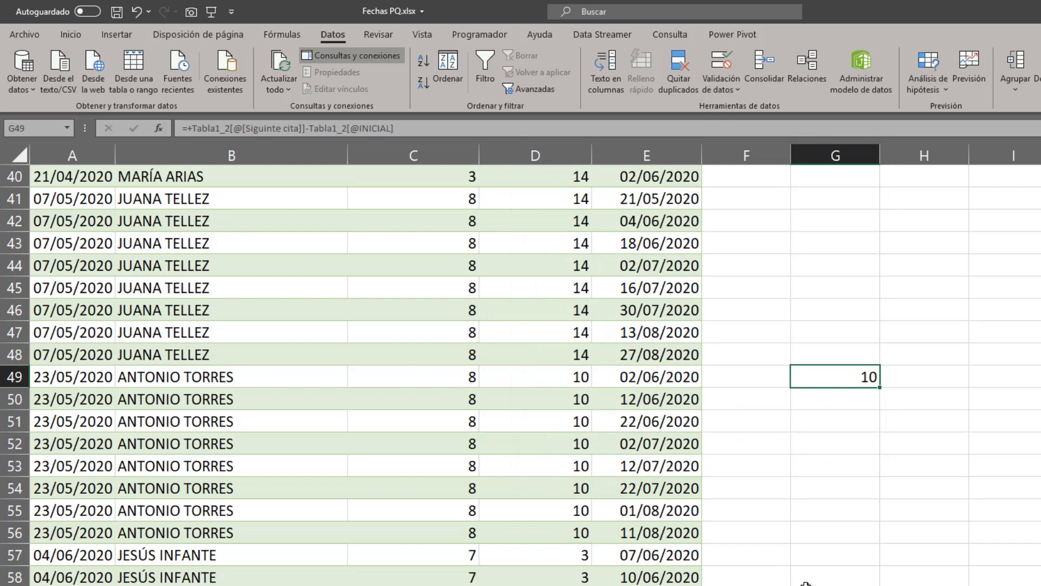
pyautogui.press('Delete')
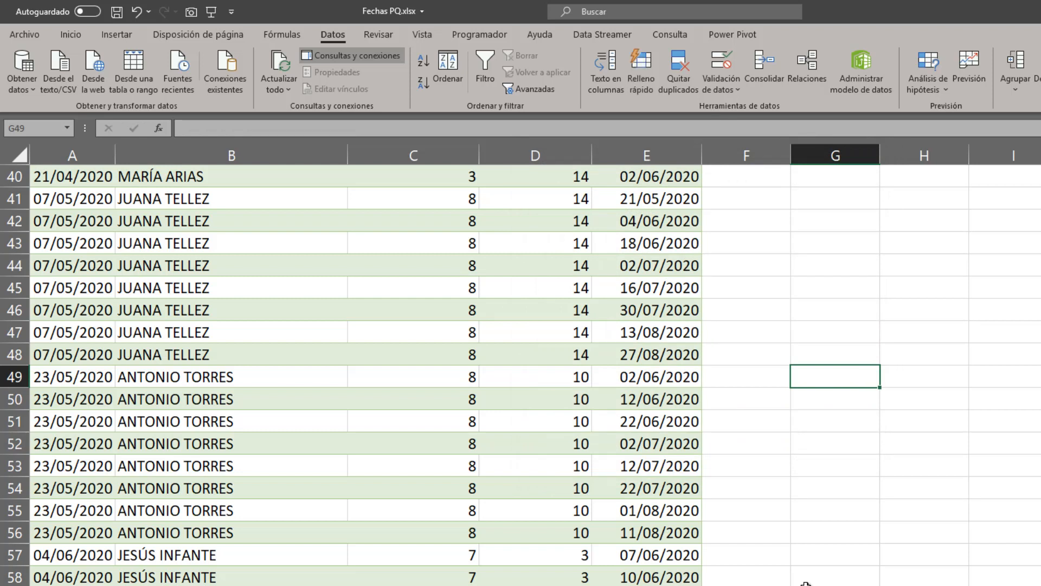
pyautogui.press('Left')
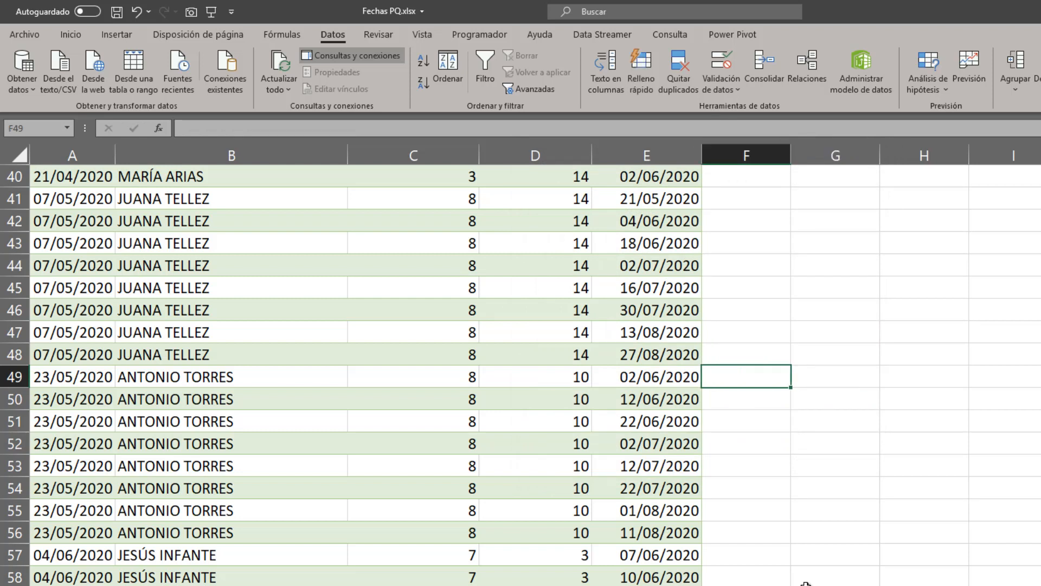
pyautogui.press('Left')
pyautogui.press('Right')
pyautogui.press('Right')
pyautogui.press('Left')
pyautogui.press('Down')
pyautogui.press('Up')
pyautogui.press('Right')
pyautogui.press('Down')
pyautogui.press('Left')
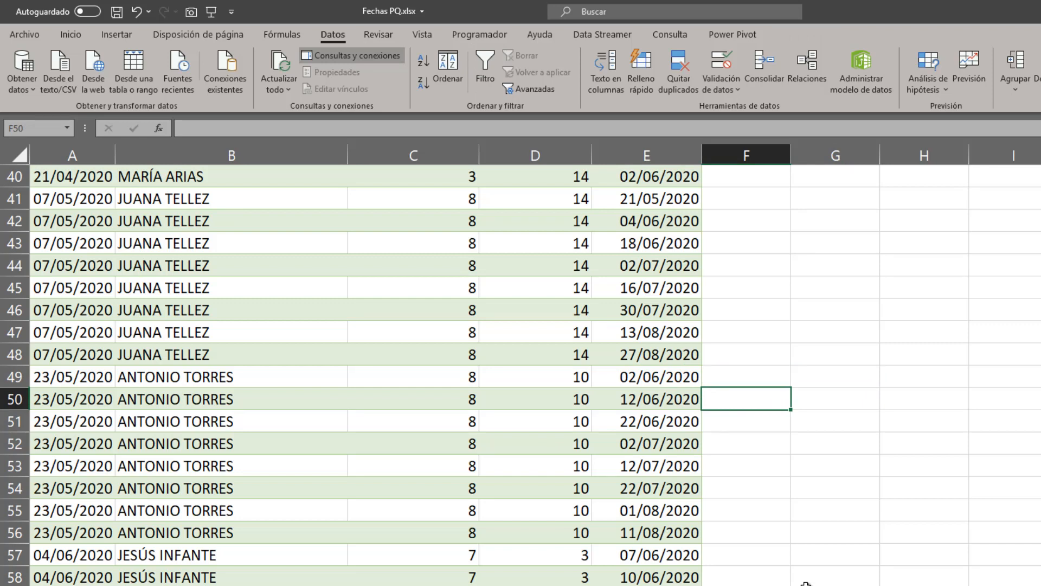
# Review the Siguinte cita dates from E50 to E56 against the patient's FRECUENCIA of 10 days.
pyautogui.press('Left')
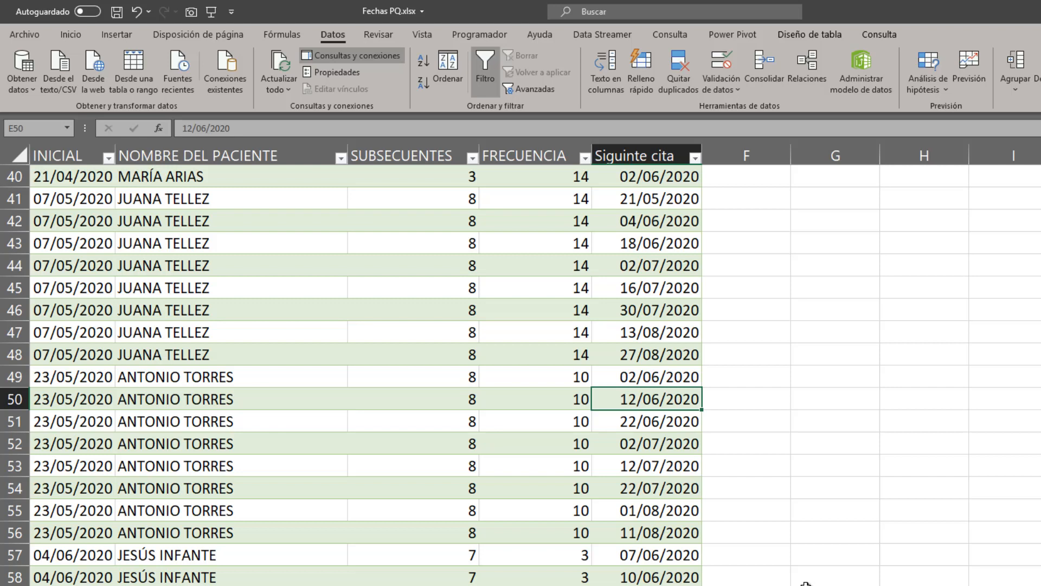
pyautogui.press('Down')
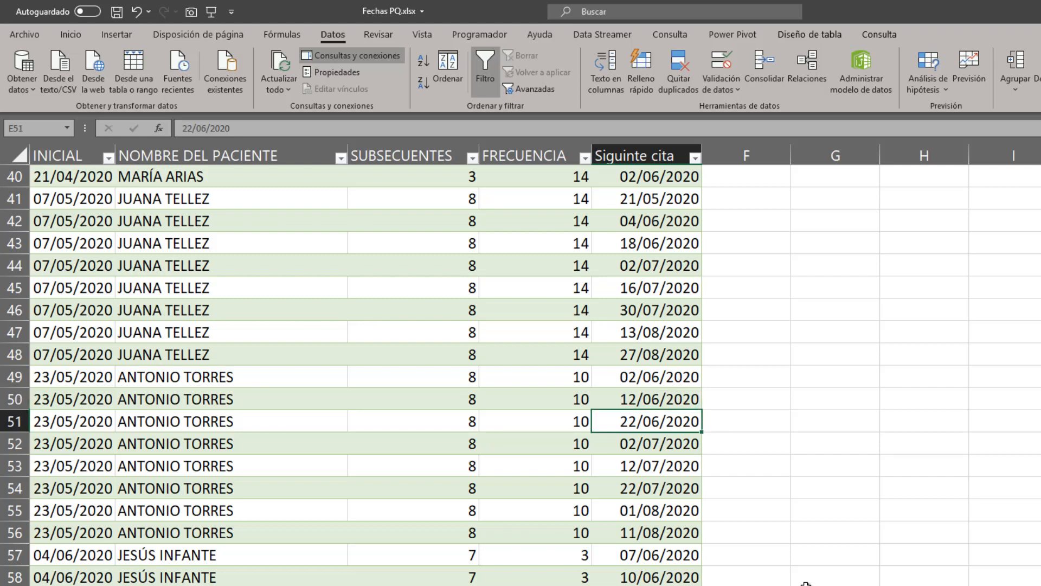
pyautogui.press('Down')
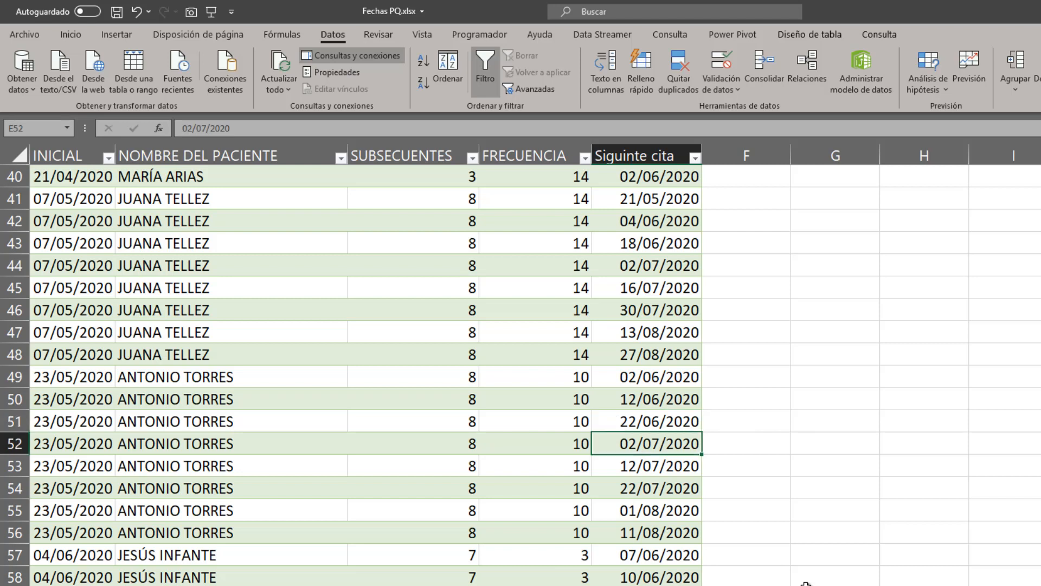
pyautogui.press('Down')
pyautogui.press('Down')
pyautogui.press('Down')
pyautogui.press('Down')
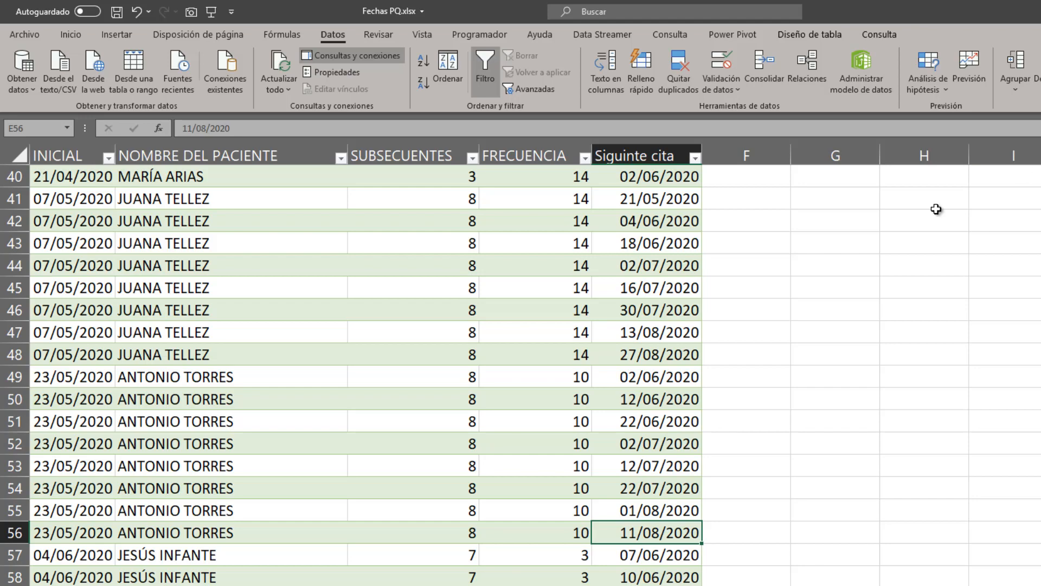
# Look through the whole loaded table, from the first patient's appointments to the last ones, and select it in full.
pyautogui.scroll(-4, 756, 365)
pyautogui.scroll(-5, 748, 431)
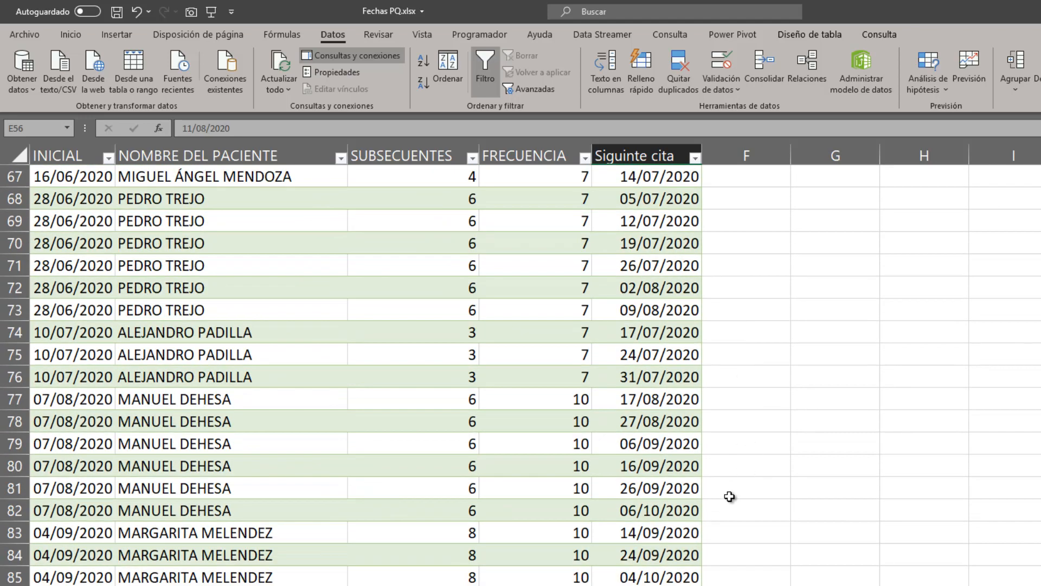
pyautogui.scroll(12, 705, 491)
pyautogui.scroll(10, 697, 492)
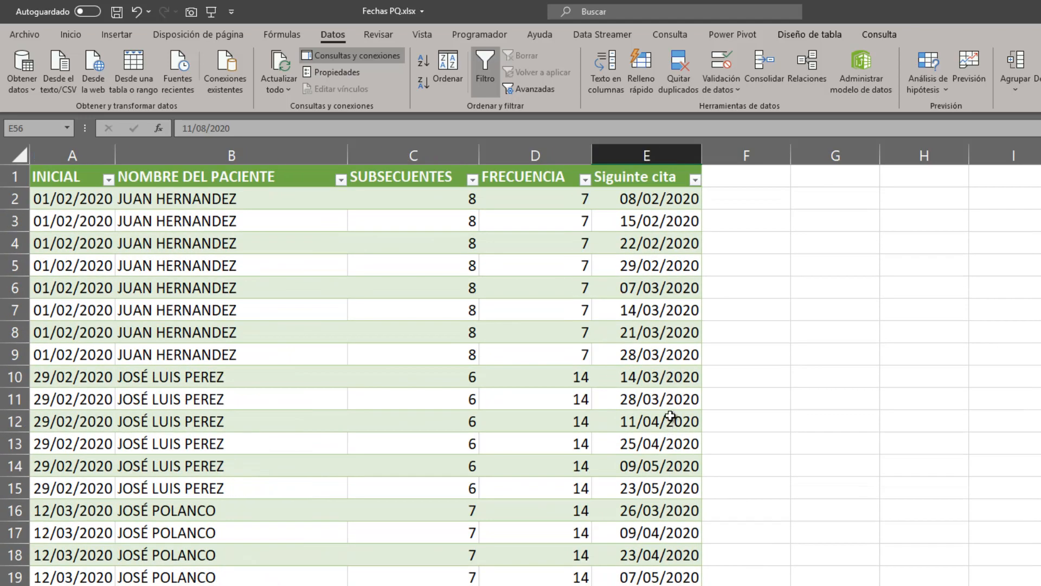
pyautogui.click(635, 196)
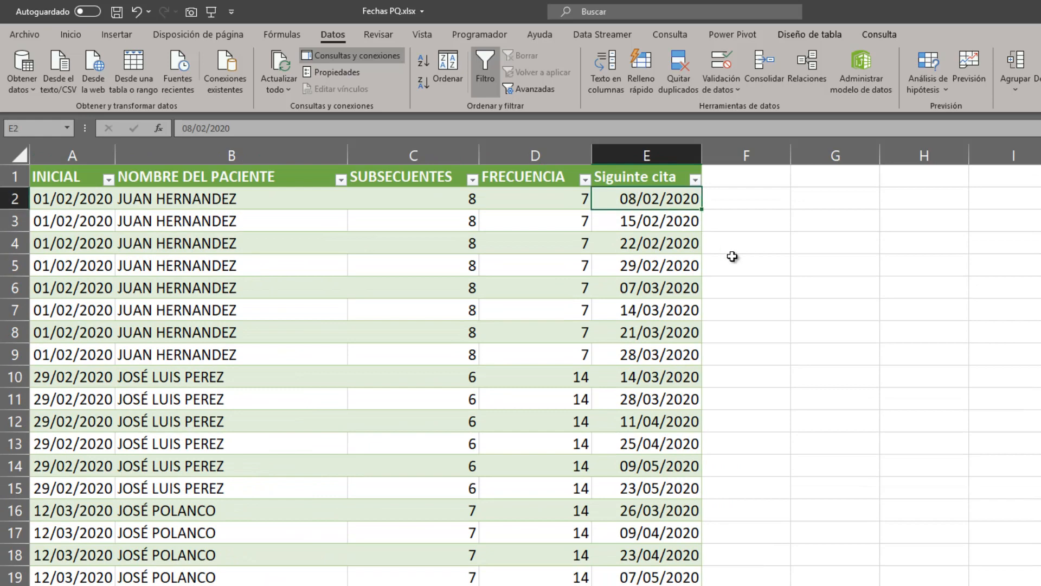
pyautogui.scroll(-9, 640, 402)
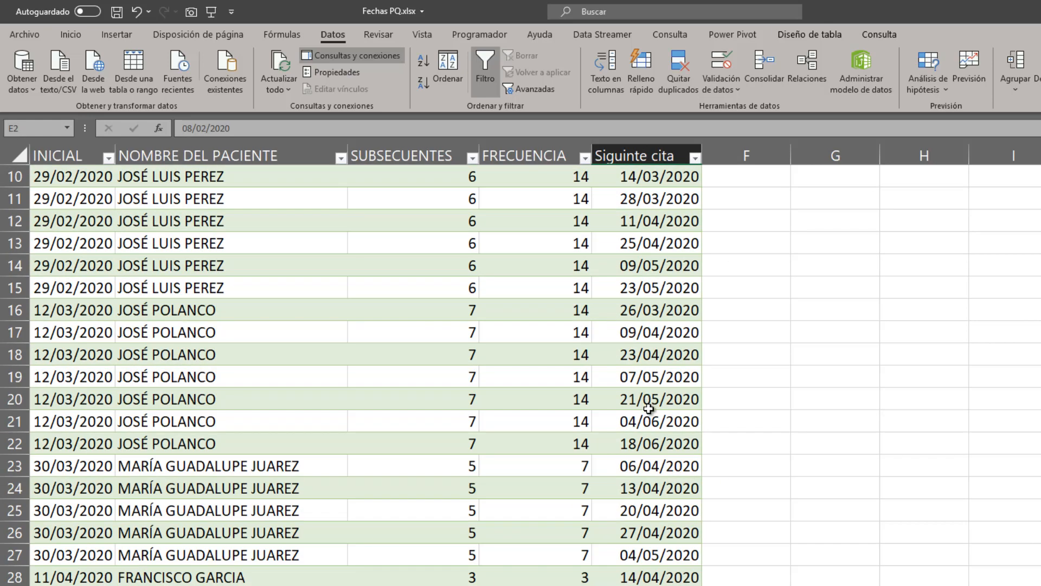
pyautogui.scroll(-18, 660, 417)
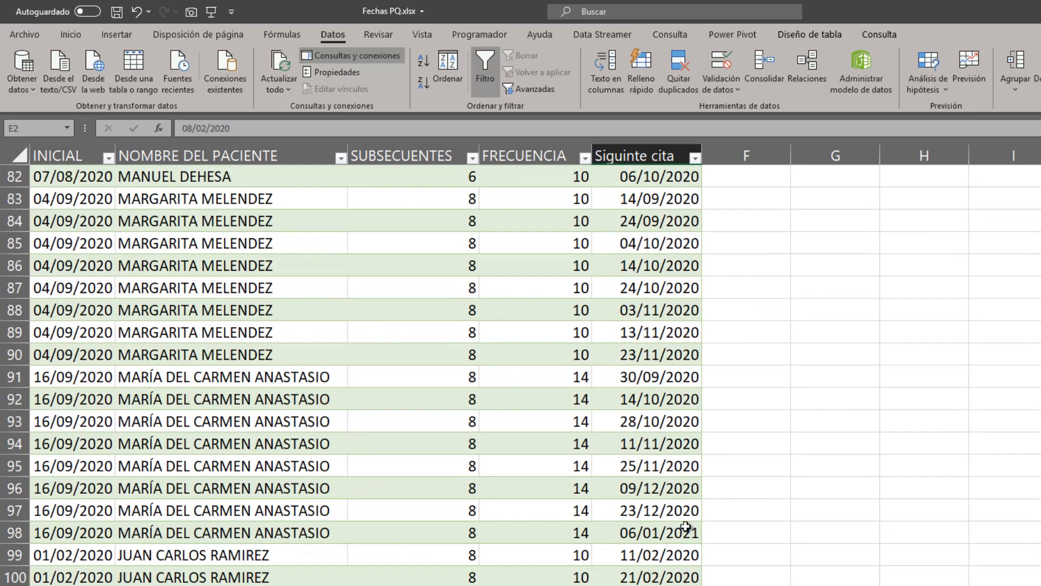
pyautogui.moveTo(678, 582); pyautogui.dragTo(647, 25)
pyautogui.hotkey('ctrl', 'e')
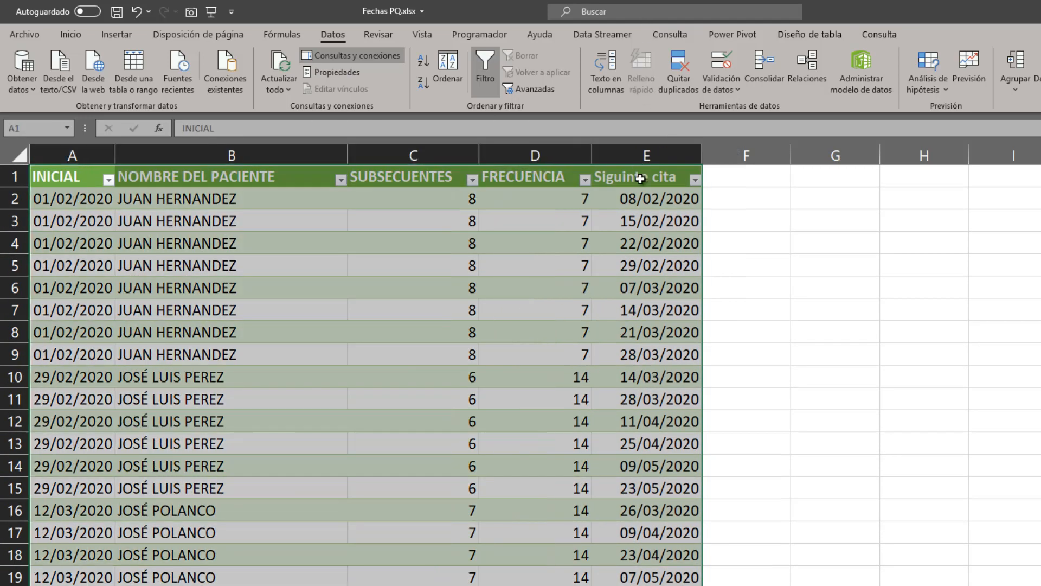
pyautogui.click(650, 218)
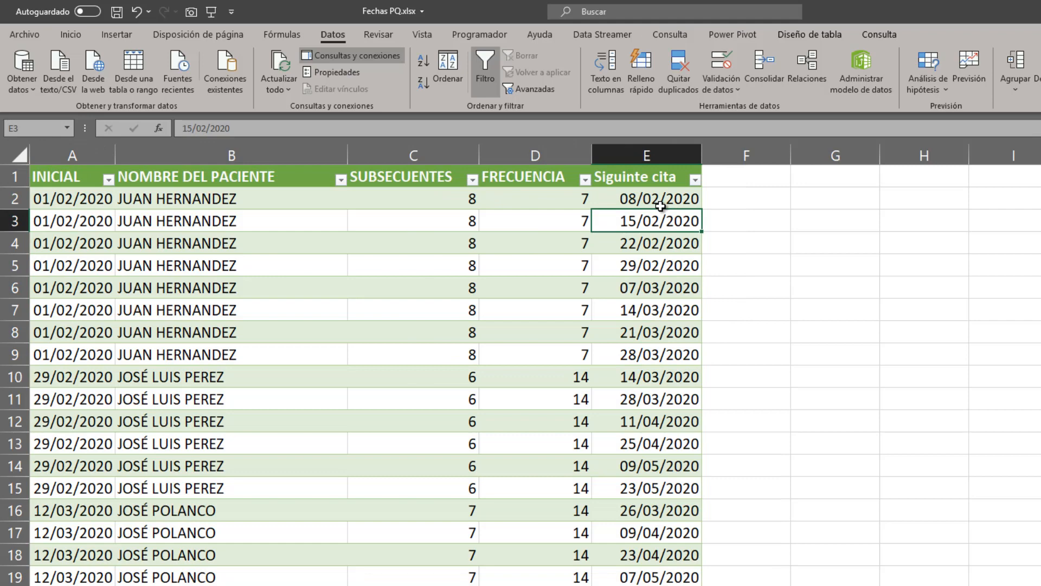
# Hide the worksheet's gridlines around the appointments table and return to a date in the Siguinte cita column.
pyautogui.click(781, 290)
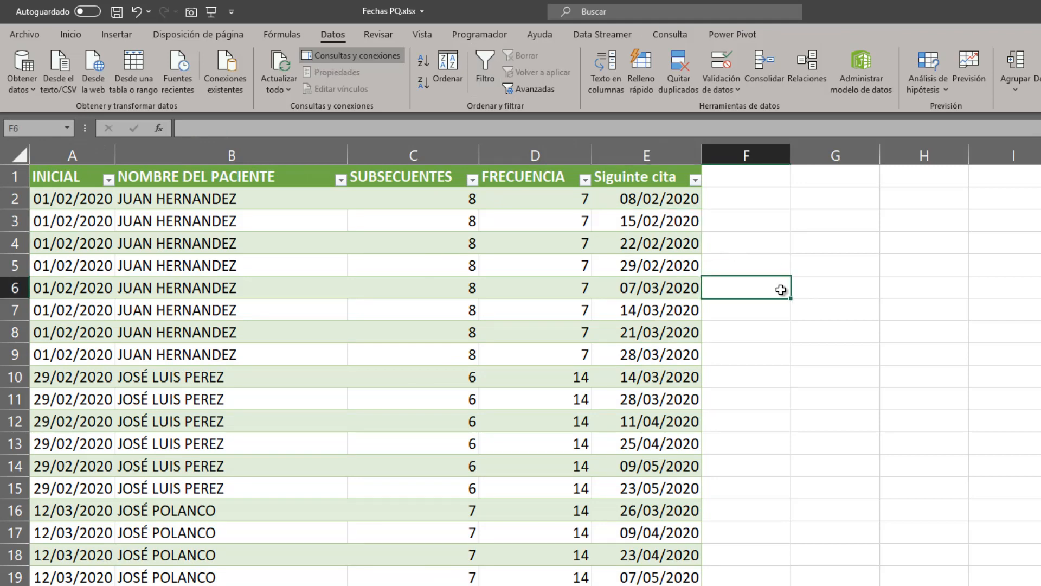
pyautogui.press('alt')
pyautogui.press('c')
pyautogui.press('v')
pyautogui.press('l')
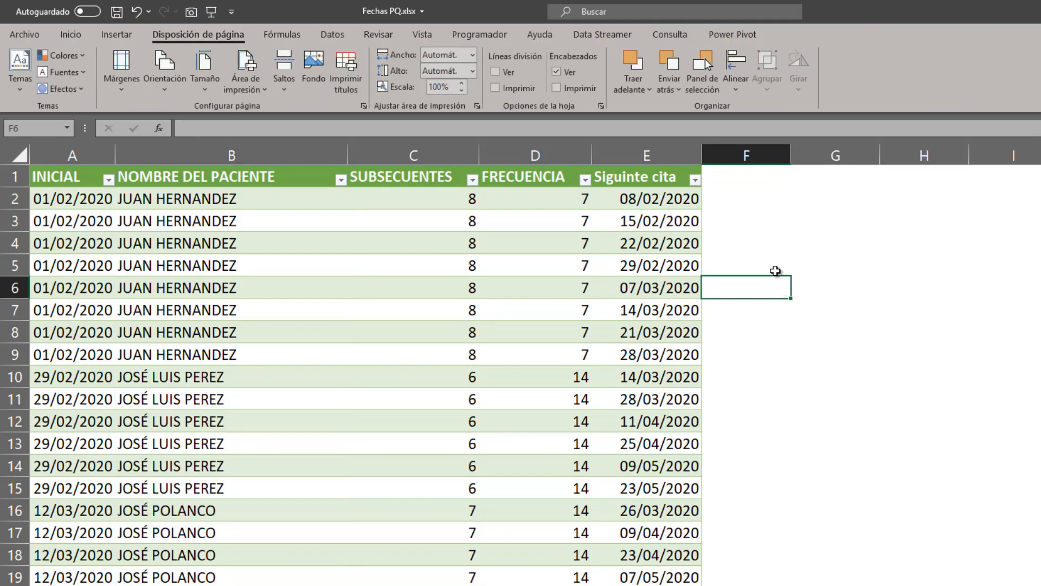
pyautogui.click(644, 248)
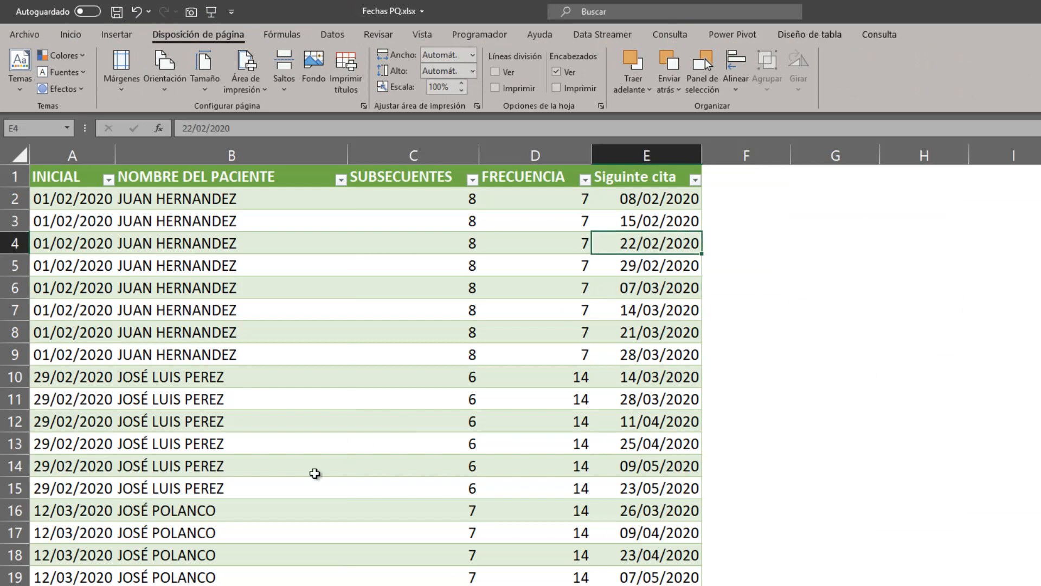